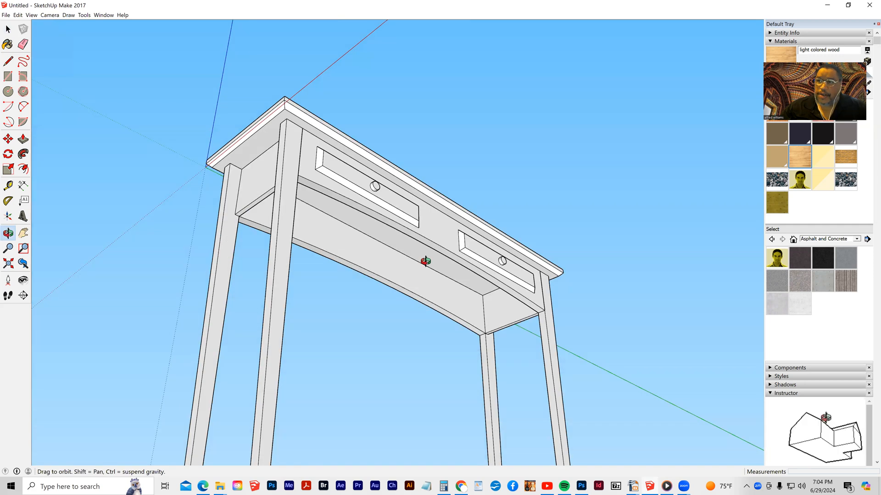
Step: Examine the finished hallway table from below and from the front, including its drawers, curved apron and tapered legs
left_click_drag(432, 207, 370, 174)
key("space")
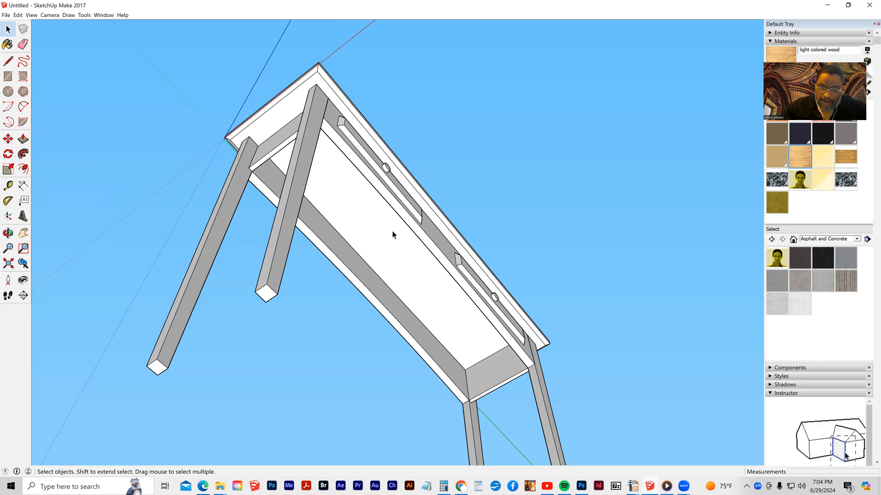
middle_click_drag(449, 227, 397, 383)
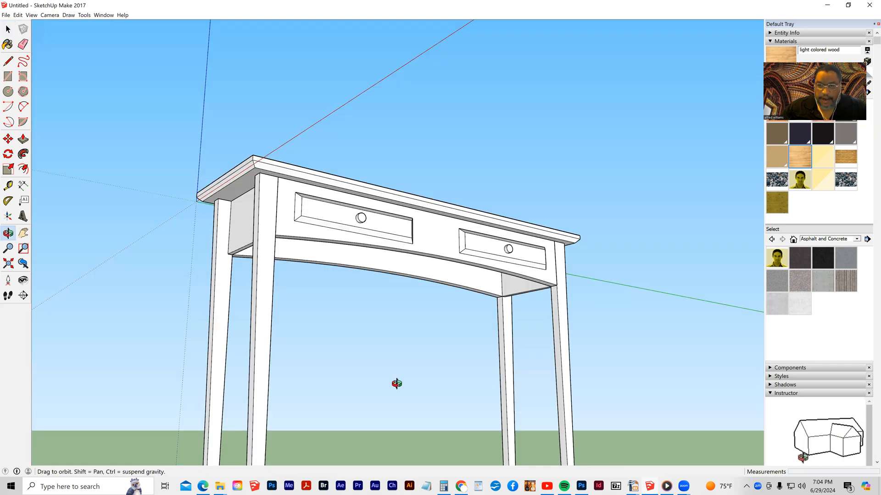
middle_click_drag(410, 343, 395, 380)
scroll(393, 379, "down", 2)
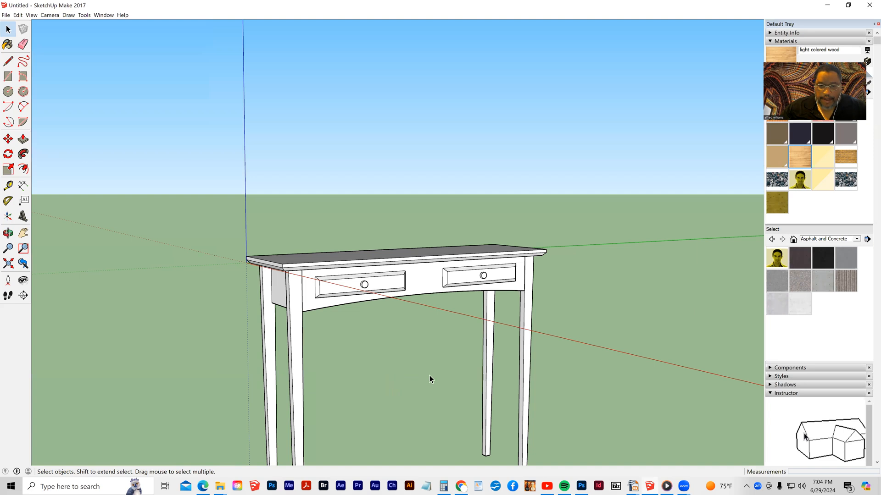
scroll(430, 379, "down", 2)
left_click(22, 233)
mouse_move(395, 375)
middle_mouse_down()
mouse_move(390, 305)
mouse_move(405, 364)
middle_mouse_up()
left_click(26, 235)
left_click_drag(454, 409, 438, 308)
middle_click_drag(442, 307, 473, 353)
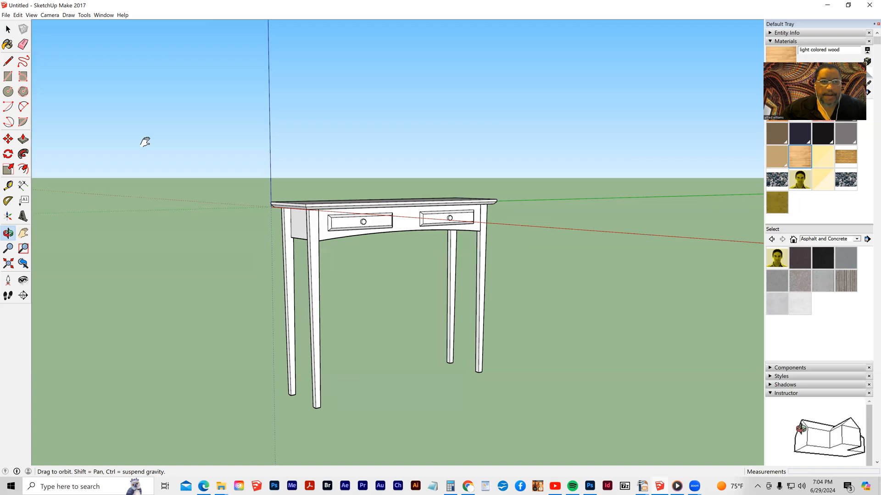
Step: Save the finished model as "hallway table" in the "new exercises and models" folder
left_click(18, 15)
mouse_move(6, 15)
left_click(13, 51)
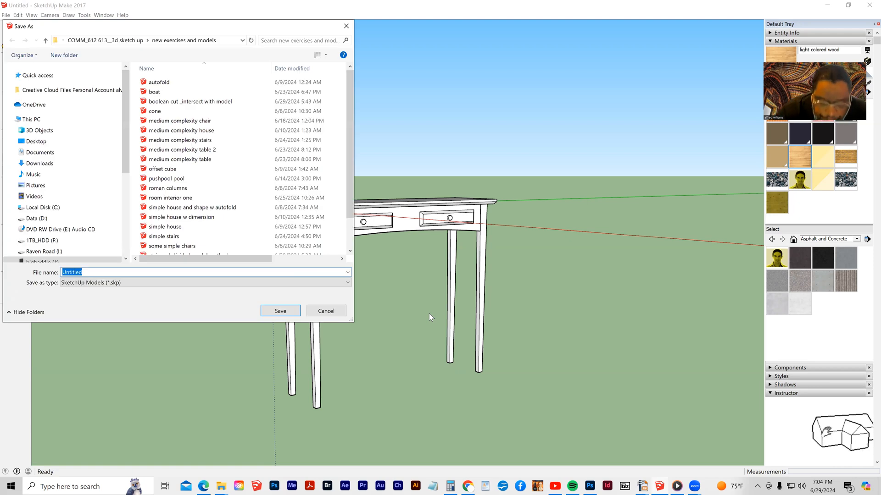
type("hallw")
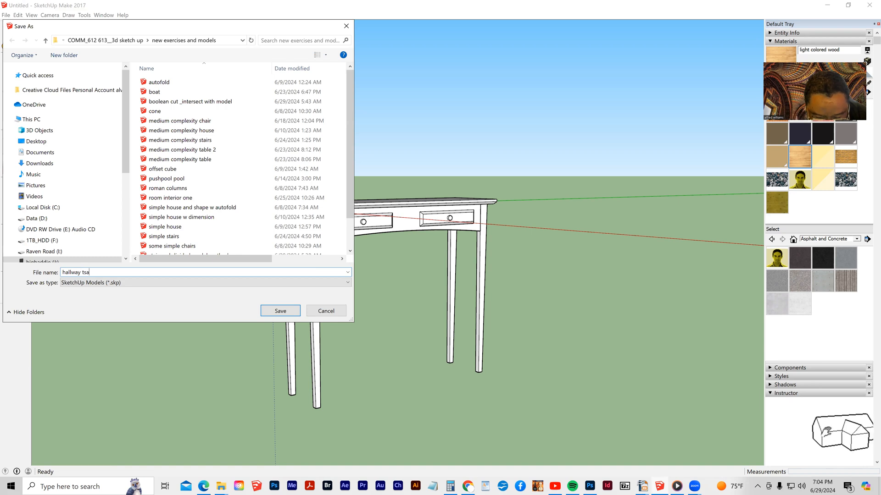
type("ay ts")
key("BackSpace")
type("able")
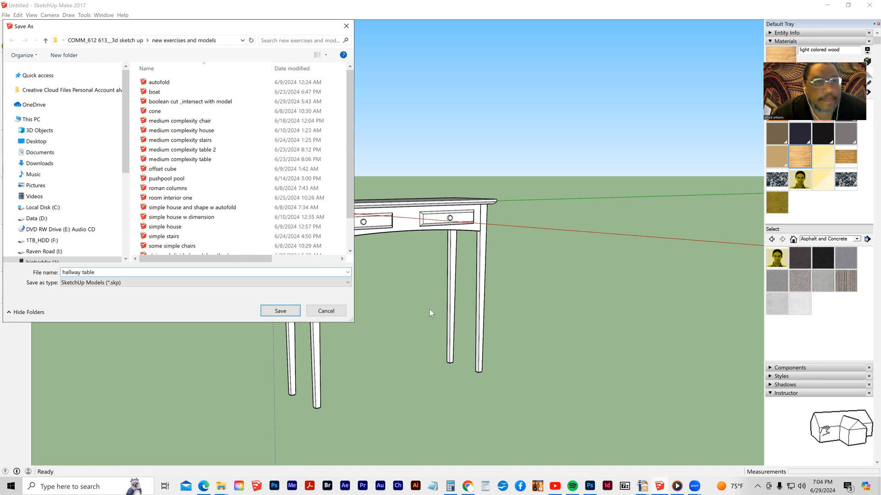
left_click(278, 313)
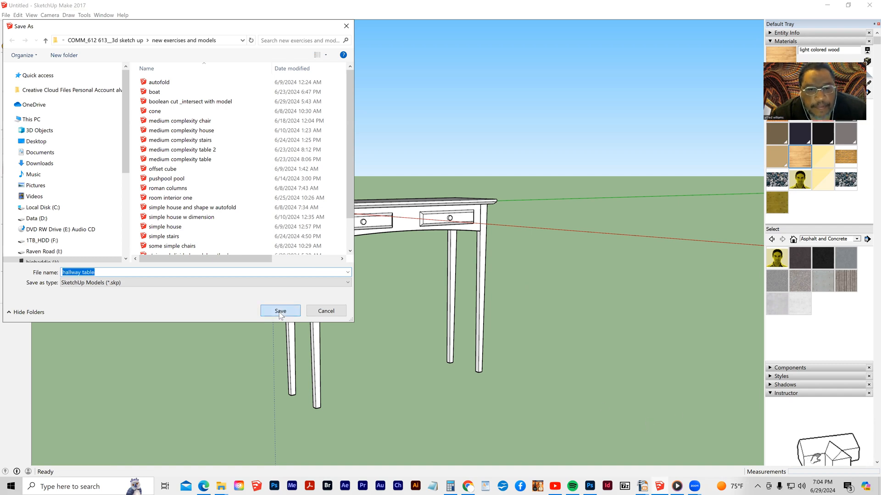
Step: Start a new model and delete the default human figure
left_click(6, 14)
left_click(14, 23)
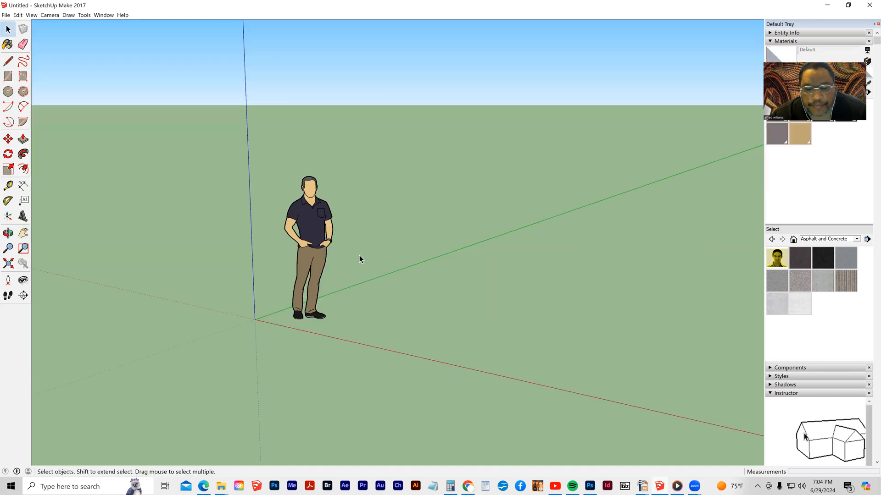
left_click(328, 240)
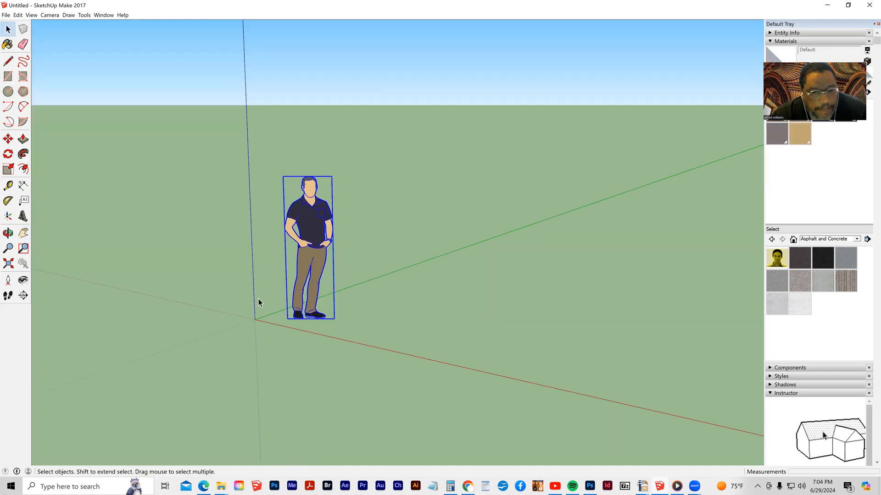
key("Delete")
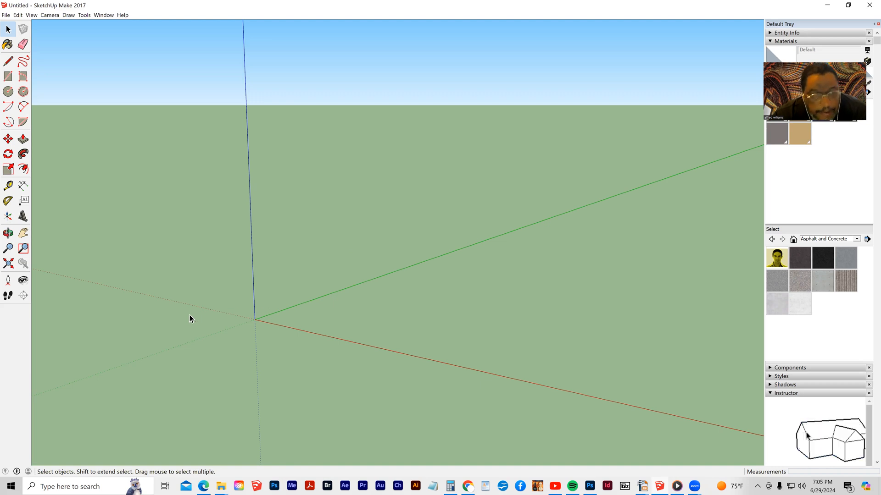
Step: Draw a 14" by 48" rectangle on the ground from the origin, with the long side along the green axis
left_click(8, 76)
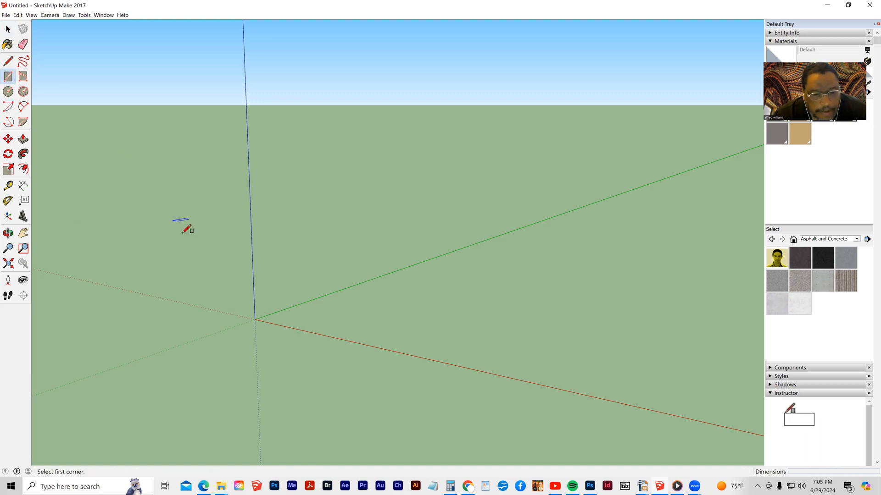
left_click(255, 319)
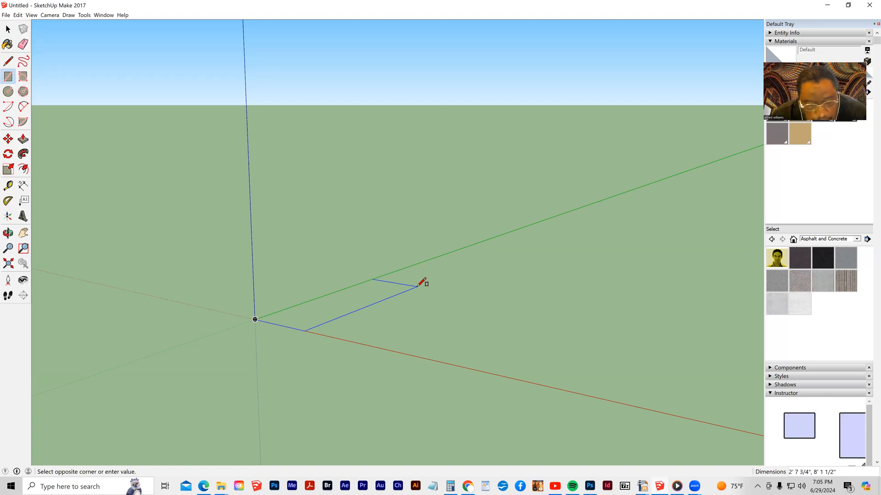
type("14\",")
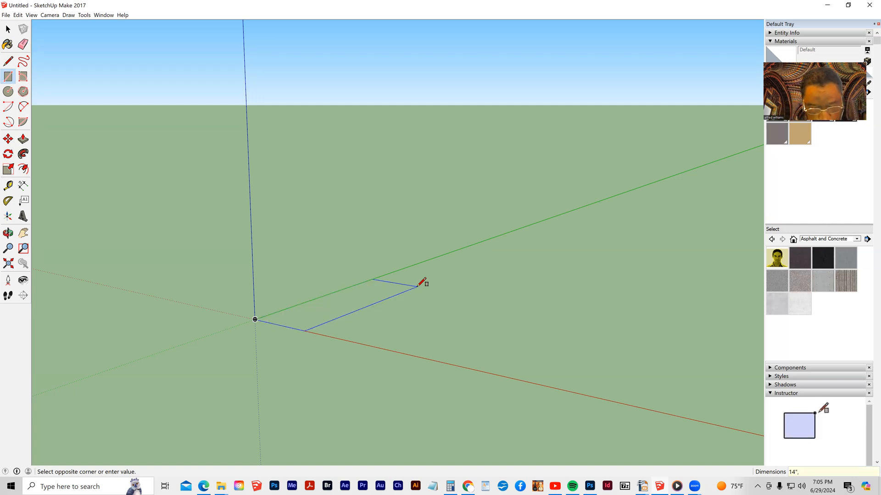
type("48")
key("Return")
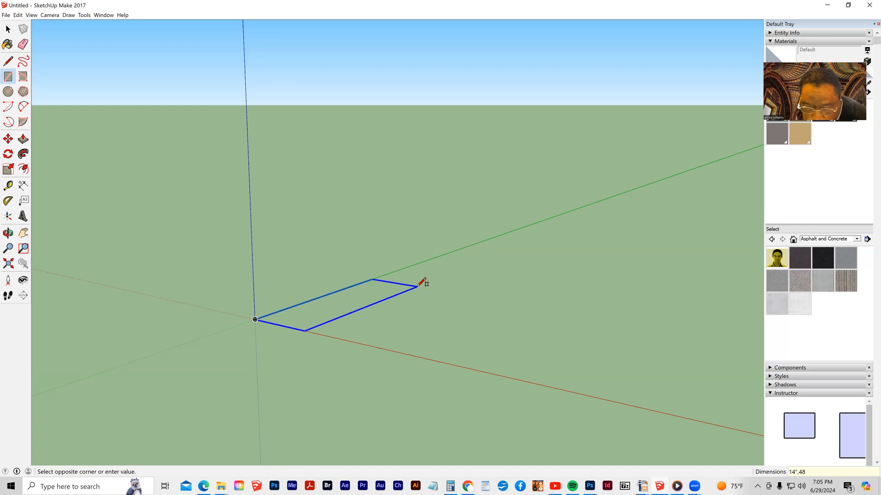
Step: Extrude the rectangle upward to a 1" thick tabletop
scroll(304, 320, "up", 5)
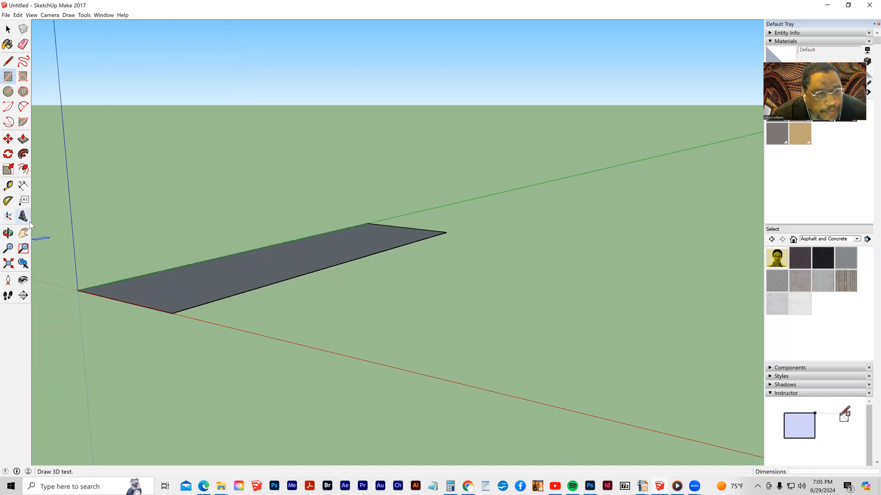
left_click(23, 138)
left_click_drag(174, 303, 174, 296)
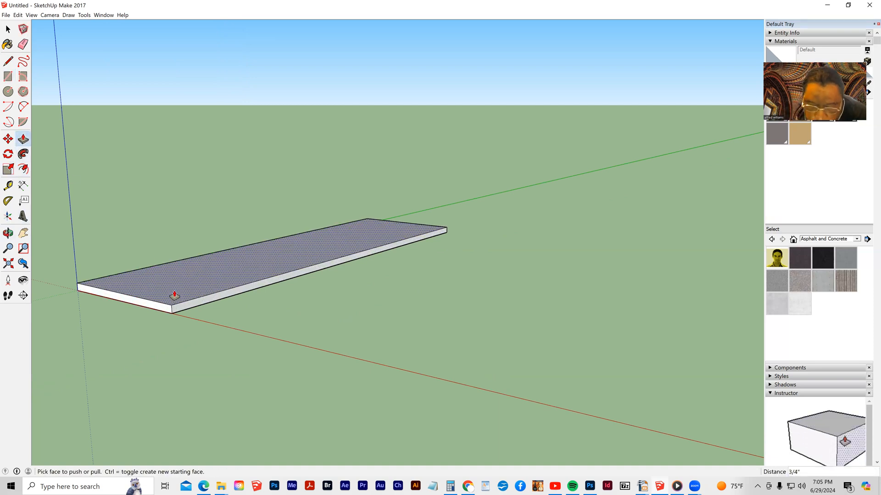
type("1")
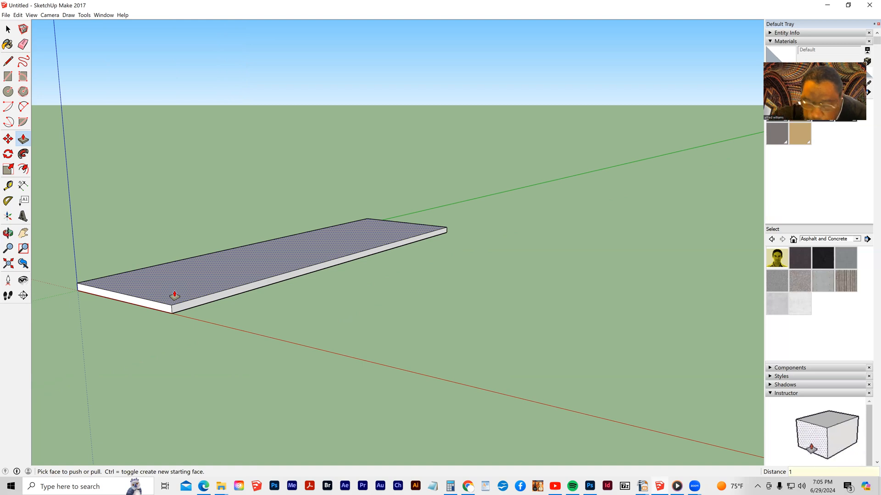
key("Return")
Step: Draw a diagonal line on the tabletop's end face from the midpoint of the vertical corner edge to the bottom edge
key("o")
left_click_drag(163, 308, 367, 306)
key("p")
key("l")
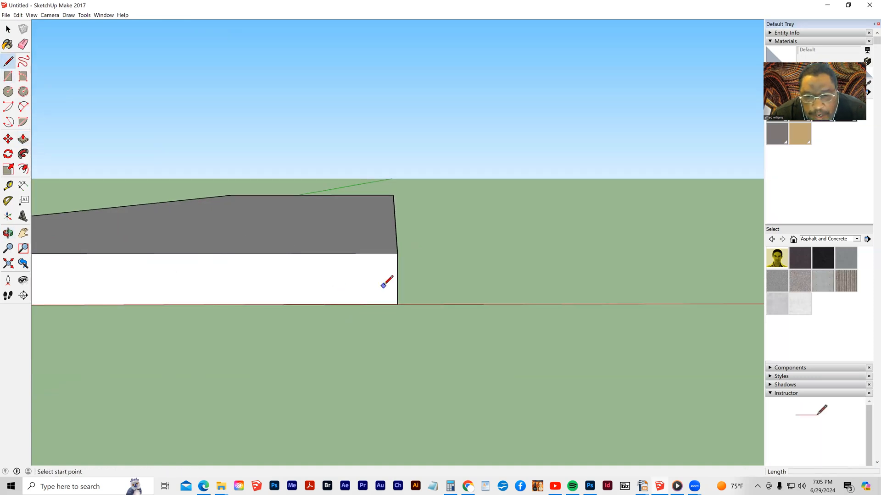
left_click(397, 278)
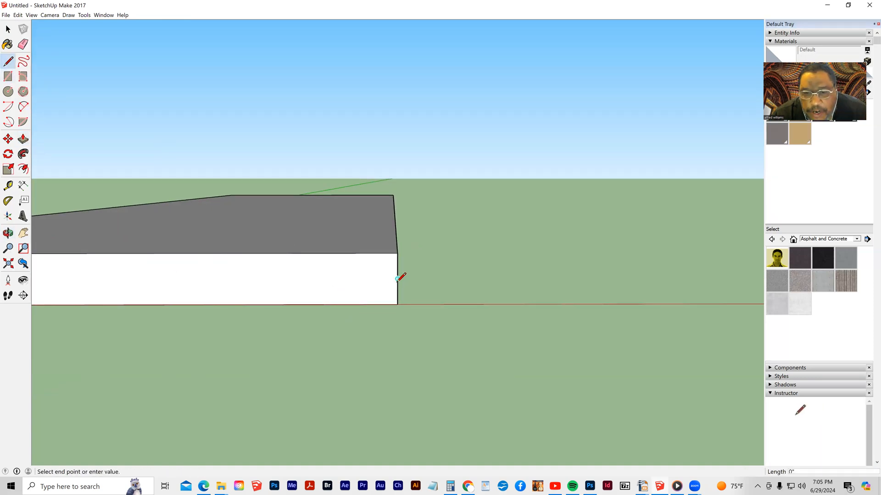
left_click(373, 303)
mouse_move(379, 299)
middle_mouse_down()
mouse_move(390, 343)
mouse_move(309, 289)
mouse_move(285, 322)
mouse_move(295, 354)
mouse_move(274, 329)
middle_mouse_up()
scroll(287, 339, "down", 2)
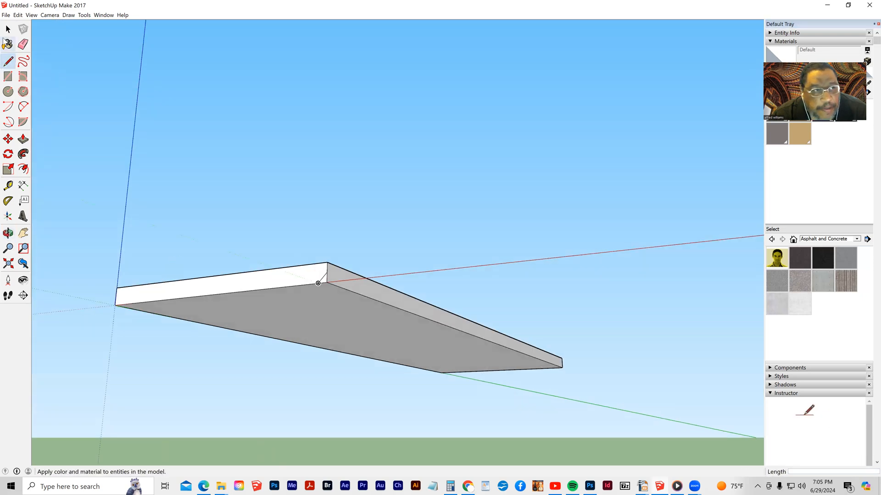
Step: Bevel the tabletop's lower edges by running the triangular corner profile around the bottom face with Follow Me
left_click(7, 30)
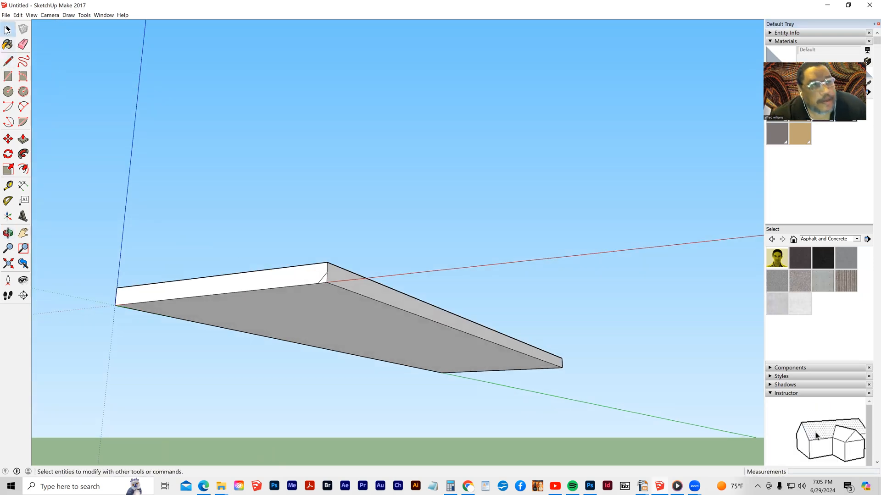
left_click(290, 330)
left_click(23, 154)
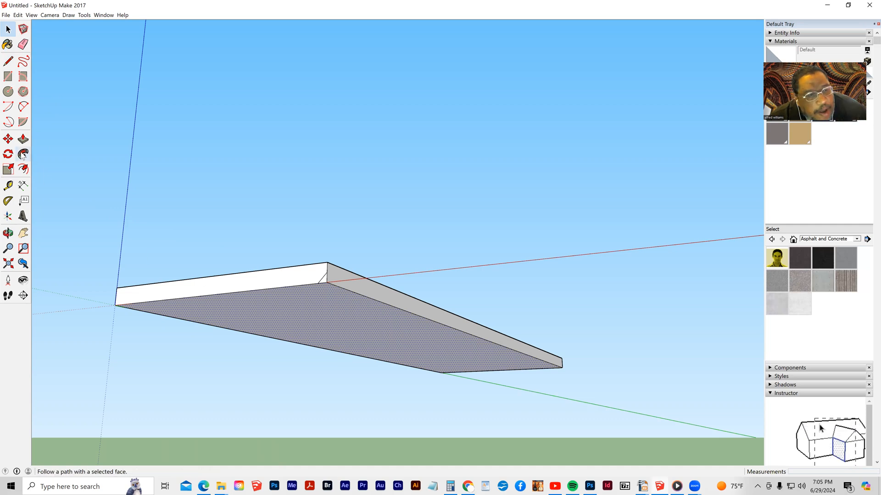
left_click(324, 281)
middle_click_drag(330, 280, 322, 378)
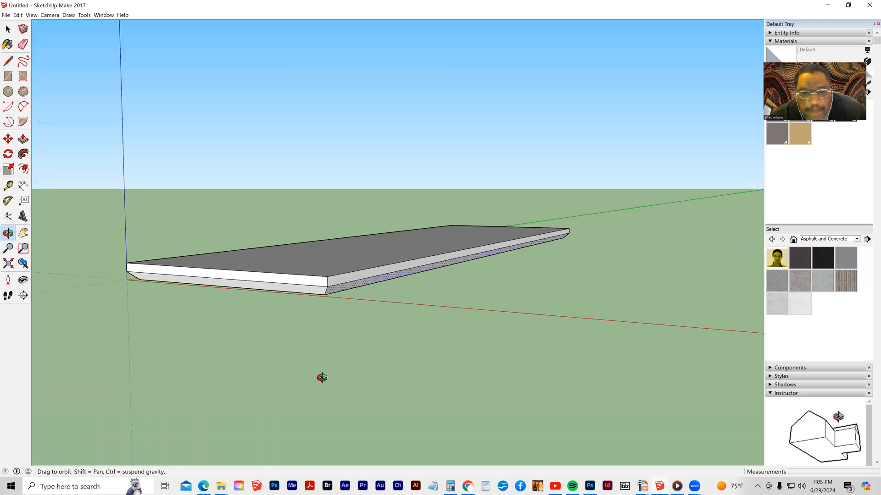
Step: Select all of the connected tabletop geometry and make it a group
key("space")
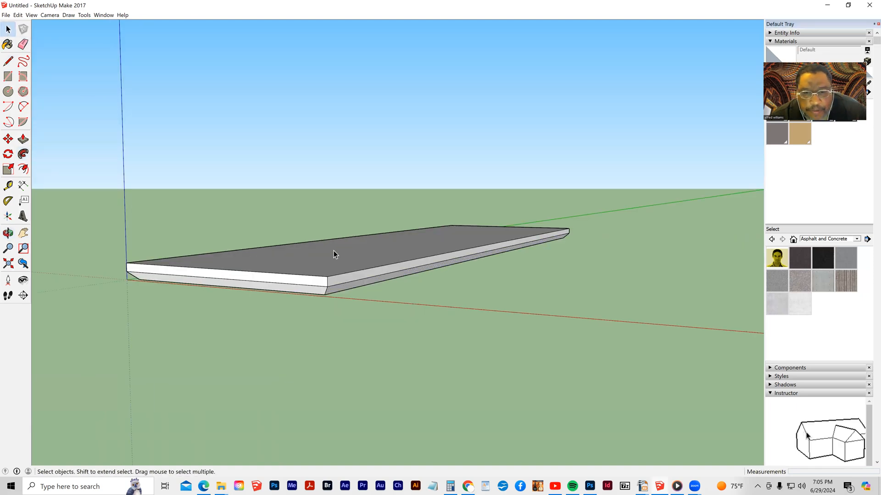
triple_click(333, 253)
right_click(334, 253)
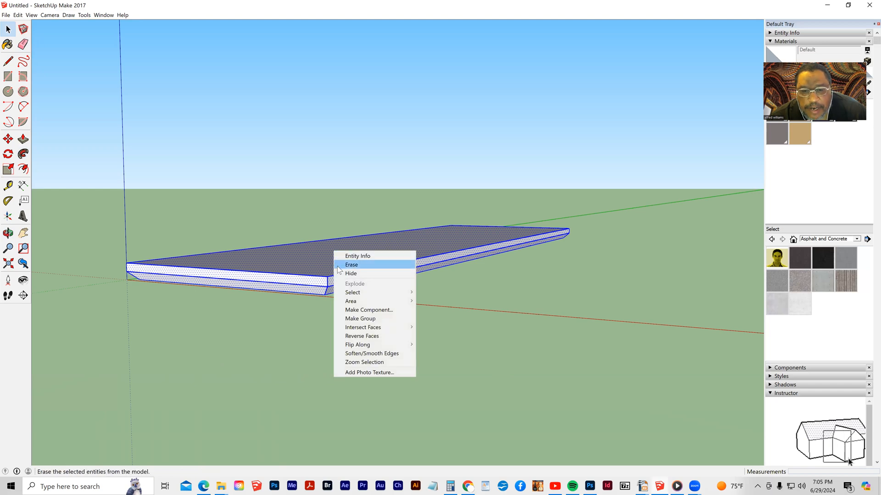
left_click(362, 318)
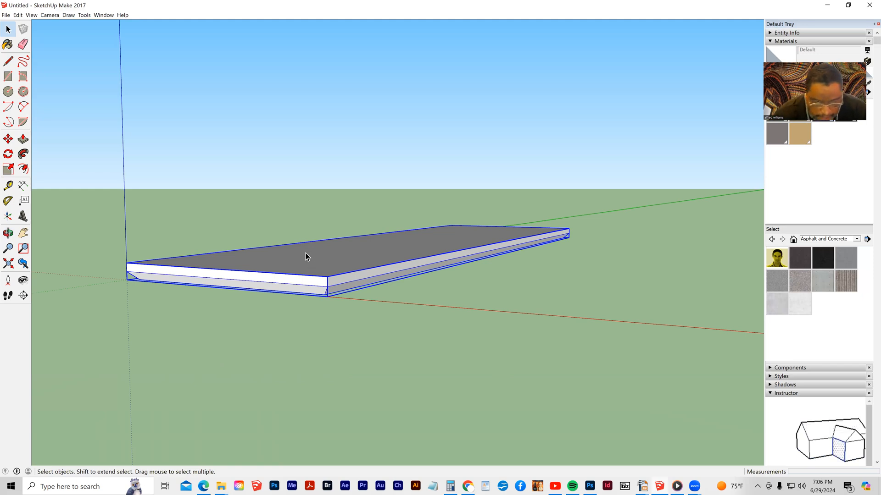
middle_click_drag(364, 307, 326, 221)
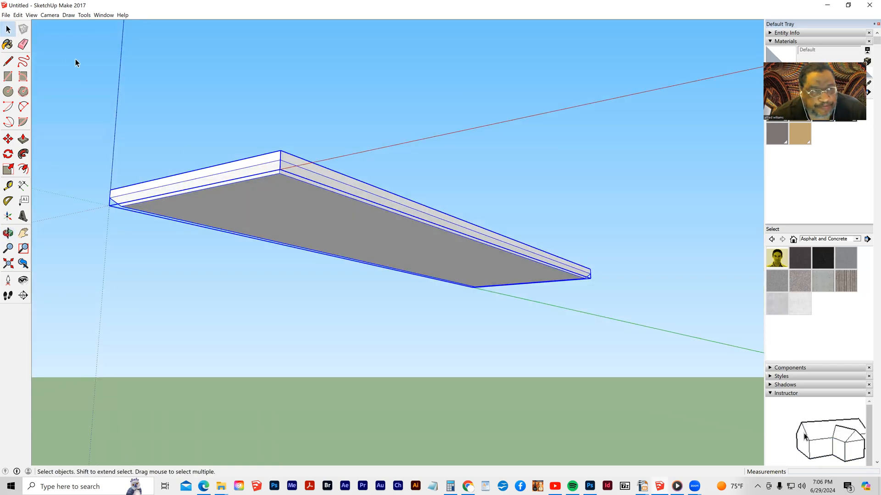
middle_click_drag(193, 148, 222, 239)
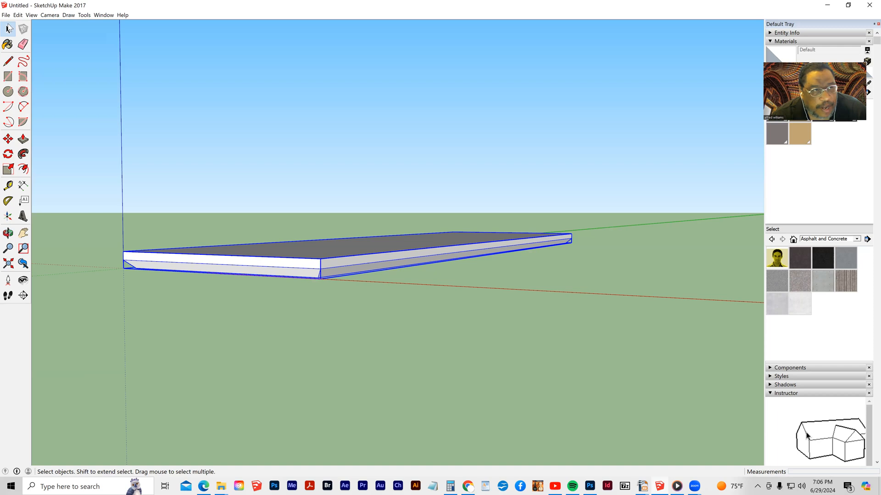
left_click(168, 133)
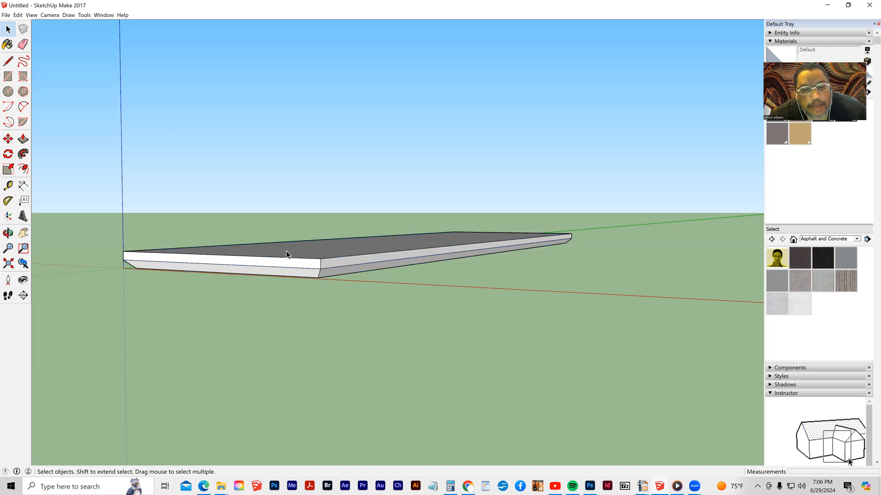
double_click(288, 251)
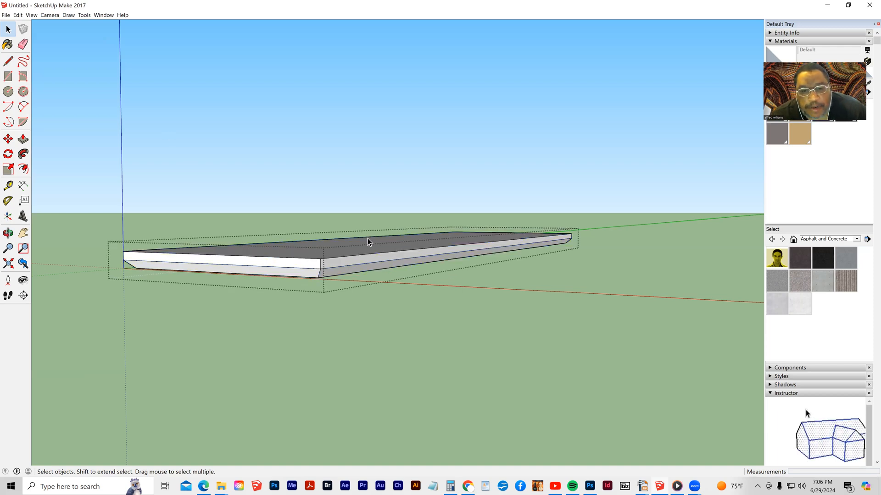
Step: Place guides 1" inside the near end edge and the first long edge of the tabletop's underside
middle_click_drag(309, 214, 342, 186)
middle_click_drag(294, 173, 346, 280)
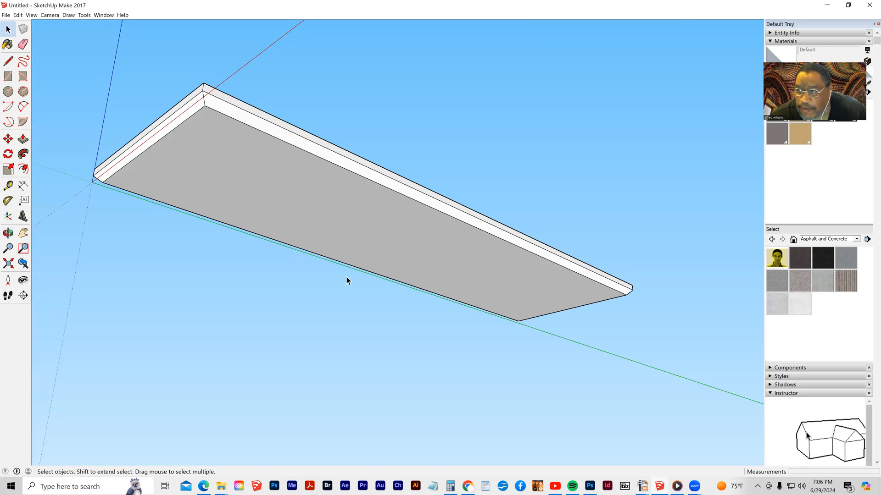
left_click(8, 186)
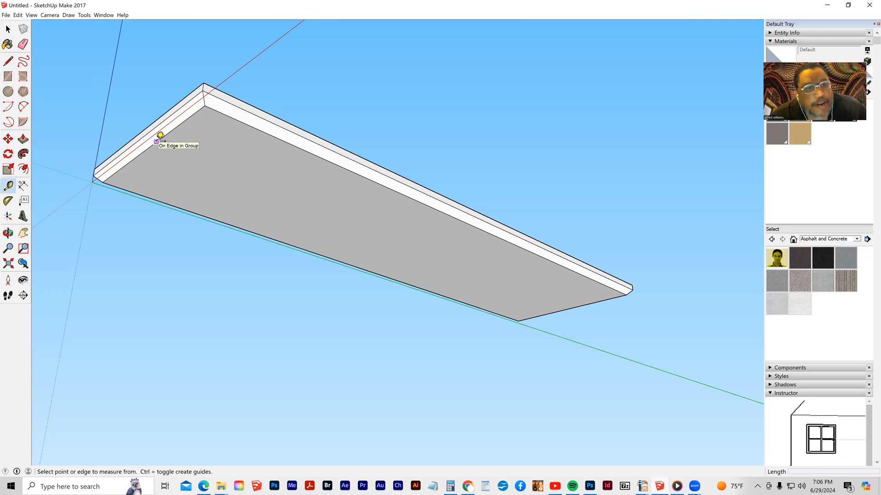
left_click(160, 135)
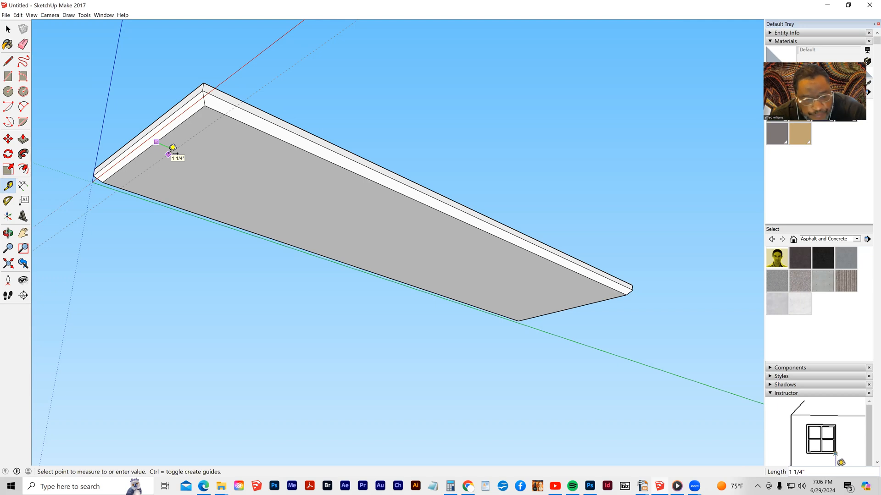
left_click(172, 148)
left_click(284, 141)
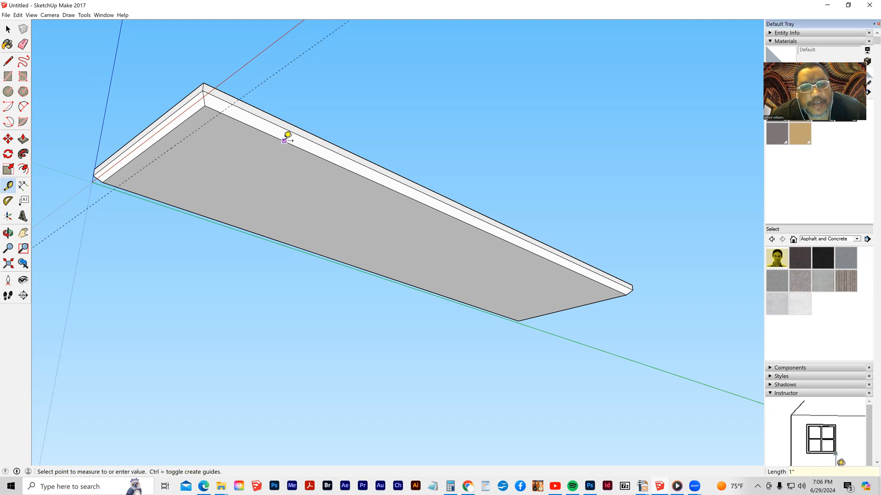
key("Return")
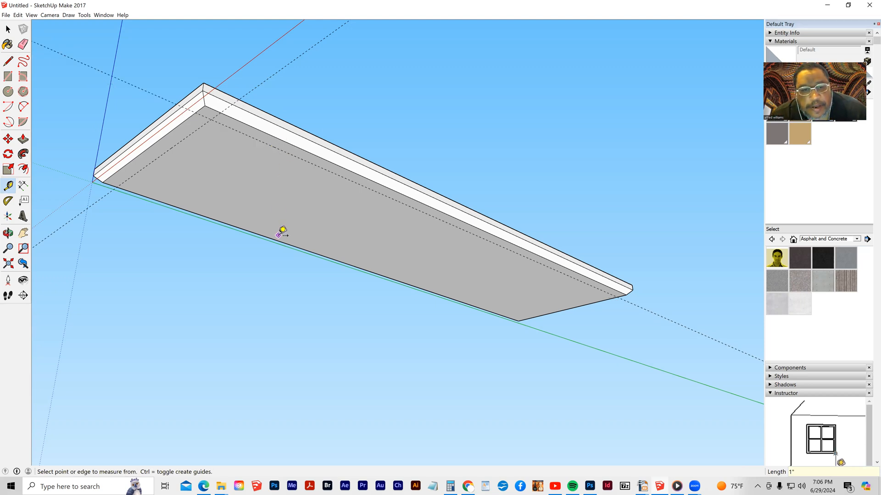
Step: Place guides 1" inside the opposite long edge and the far end edge of the tabletop's underside
left_click(279, 239)
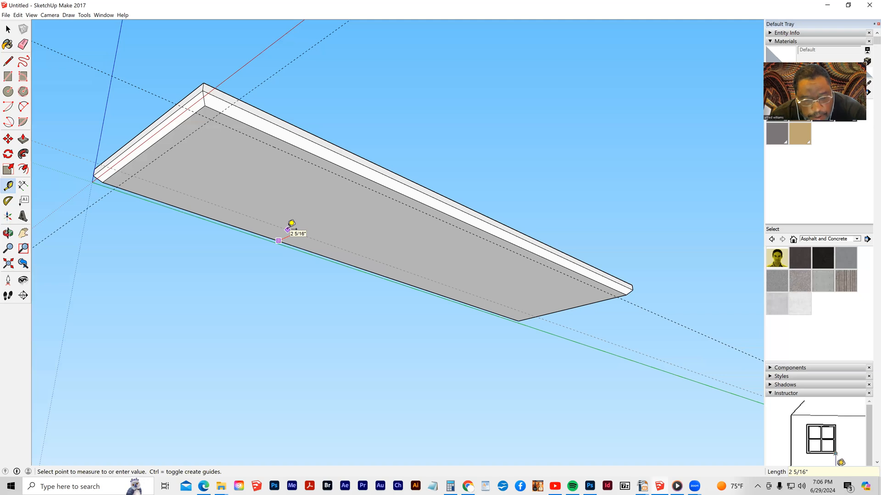
type("1")
key("Return")
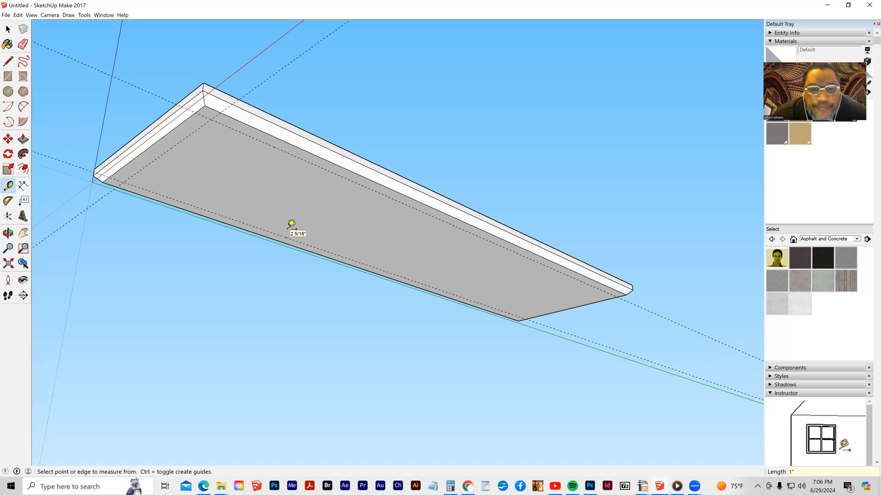
left_click(569, 307)
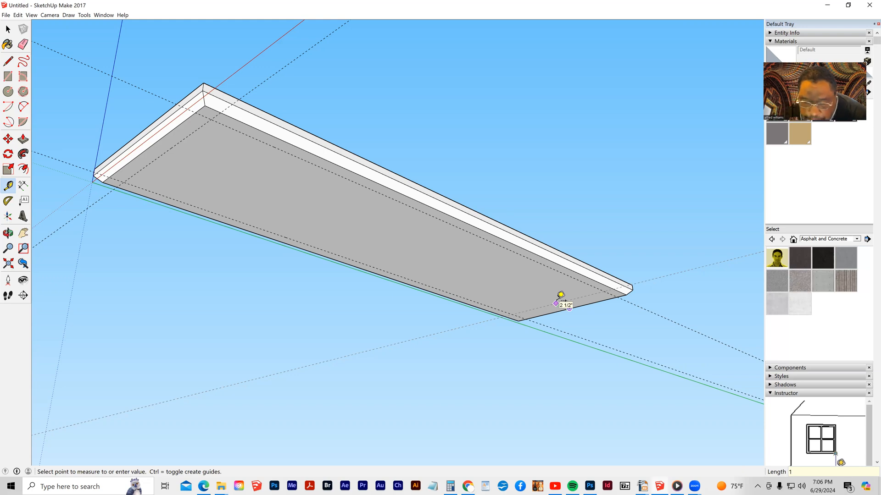
left_click(561, 298)
Step: Try drawing a 1" by 2" leg rectangle from the guide intersection at the underside's near-end corner
key("o")
left_click_drag(497, 227, 440, 187)
left_click_drag(362, 175, 459, 284)
middle_click_drag(203, 202, 219, 235)
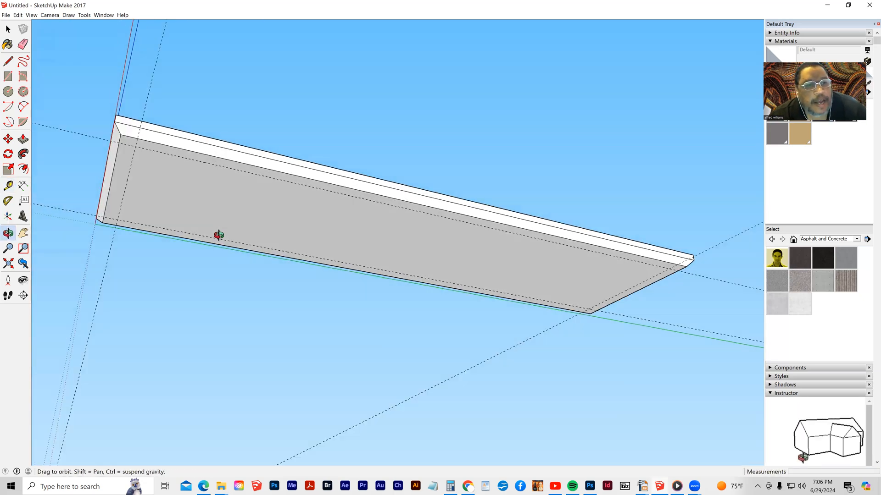
left_click(8, 76)
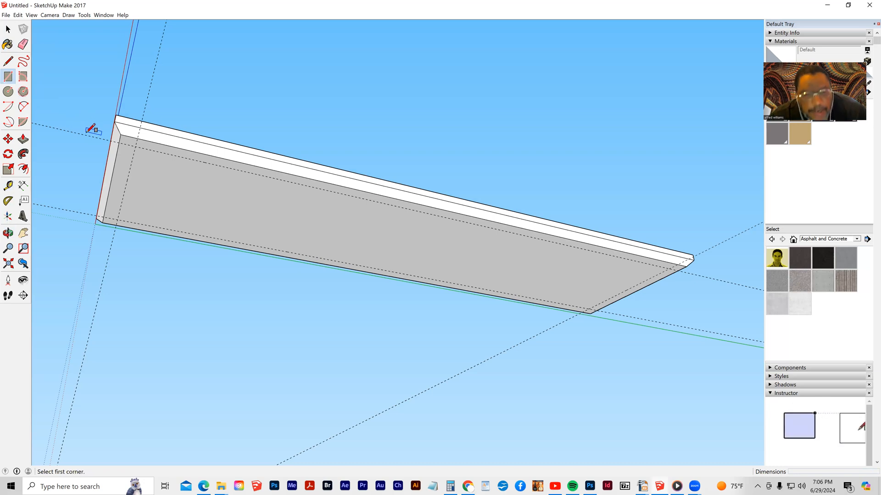
left_click(135, 146)
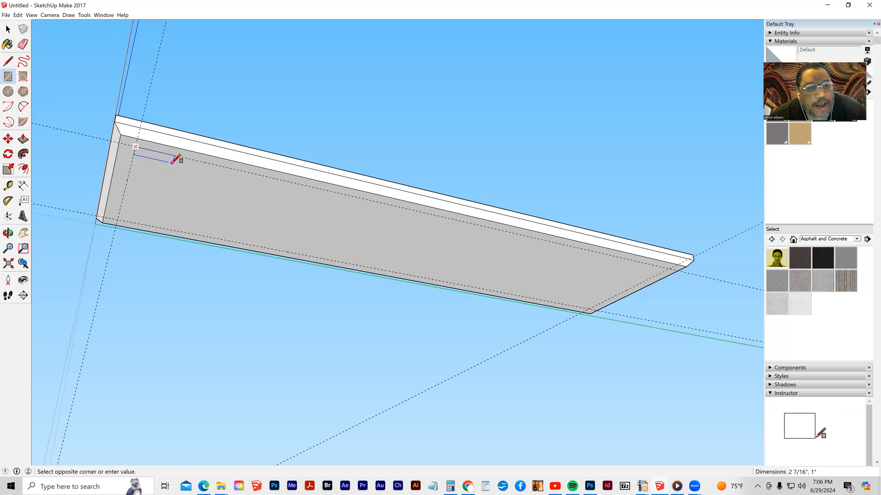
type("1\",")
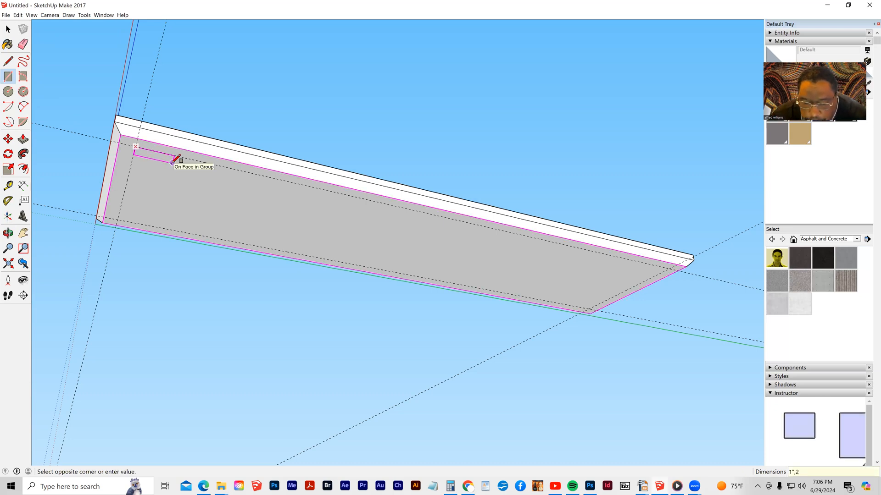
type("2\"")
key("Return")
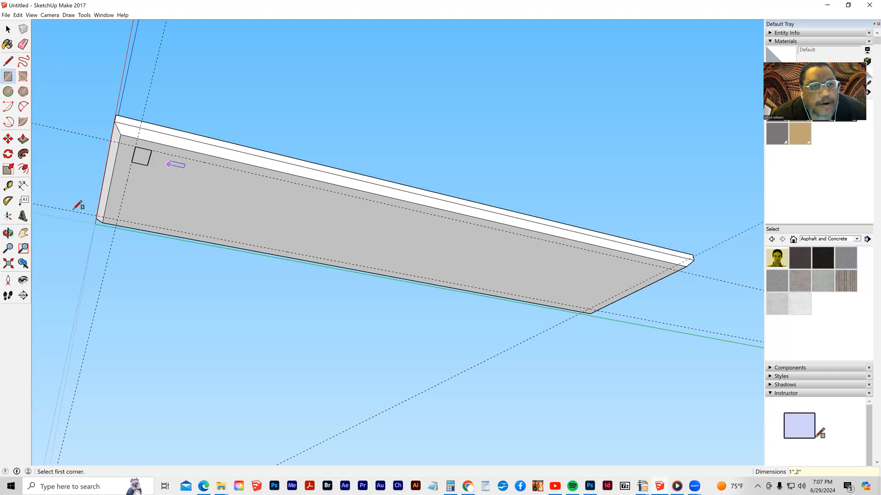
Step: Replace the leg outline with a 2" by 1" rectangle from the same guide intersection, its long side along the tabletop's length
middle_click_drag(263, 209, 134, 154)
middle_click_drag(149, 214, 167, 252)
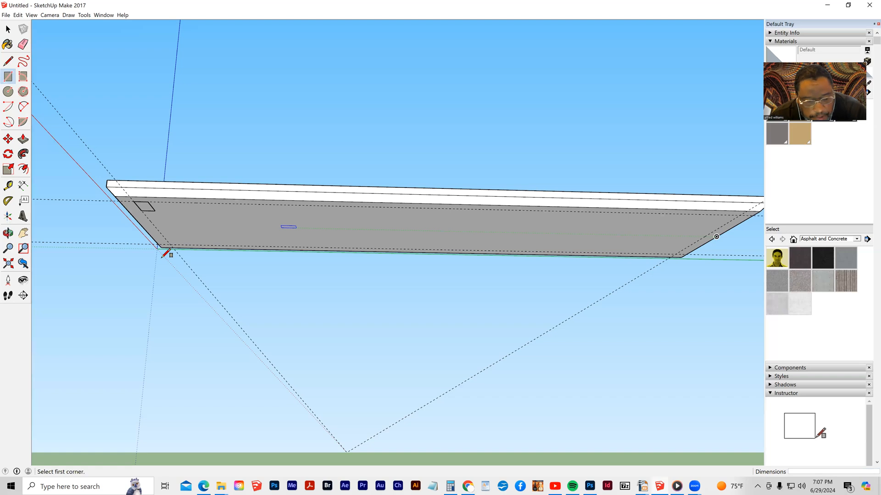
left_click(138, 201)
type("2")
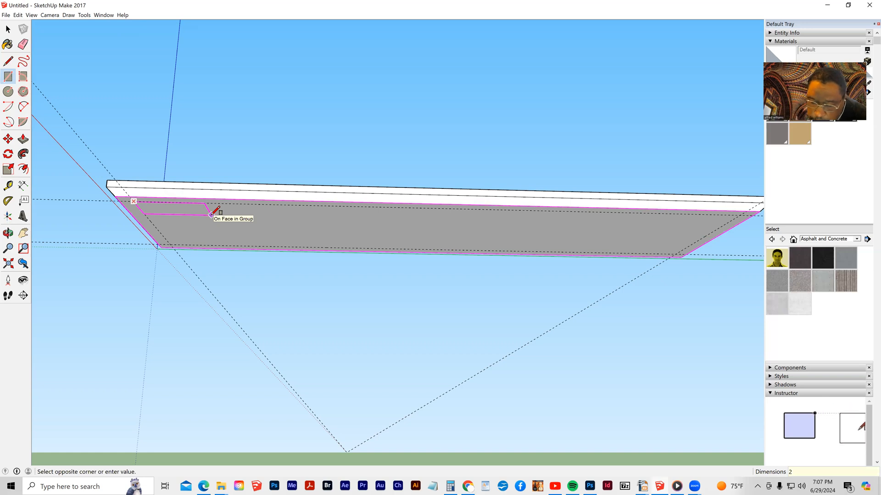
type("\"")
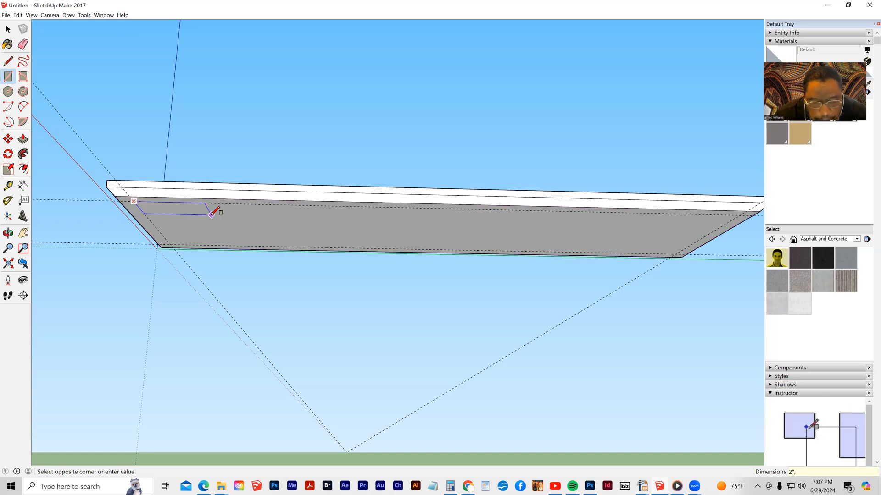
type(",1")
key("Return")
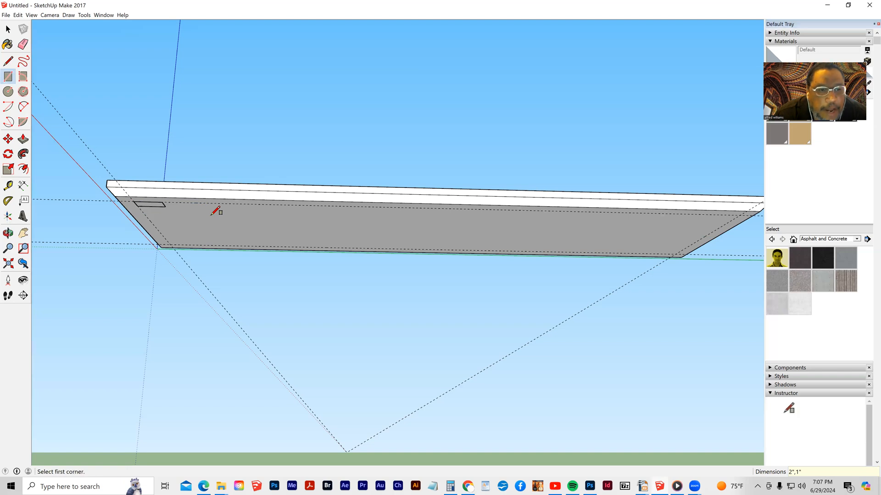
Step: Make the small rectangle a component named "table leg", replacing the selection with the component
middle_click_drag(216, 222, 64, 120)
left_click(8, 29)
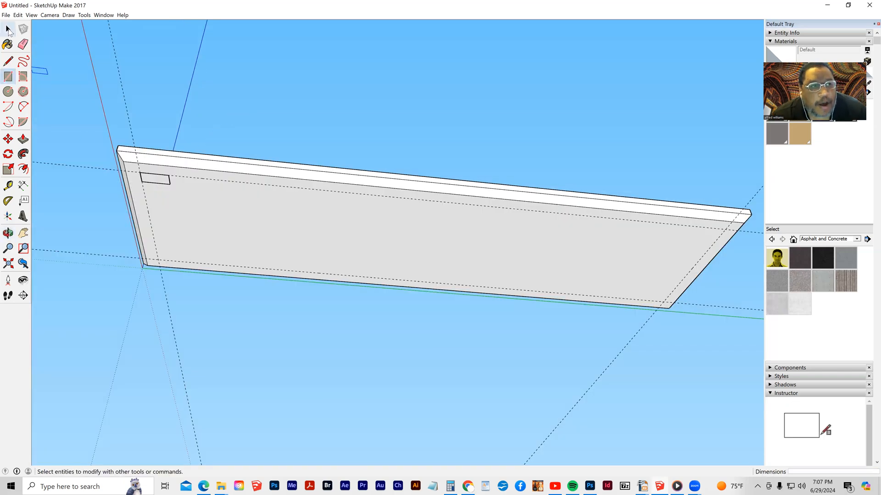
right_click(154, 180)
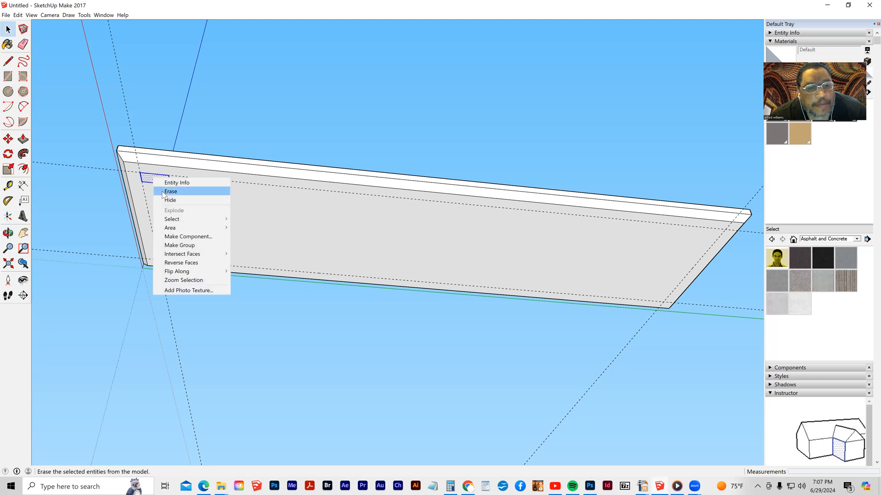
left_click(185, 237)
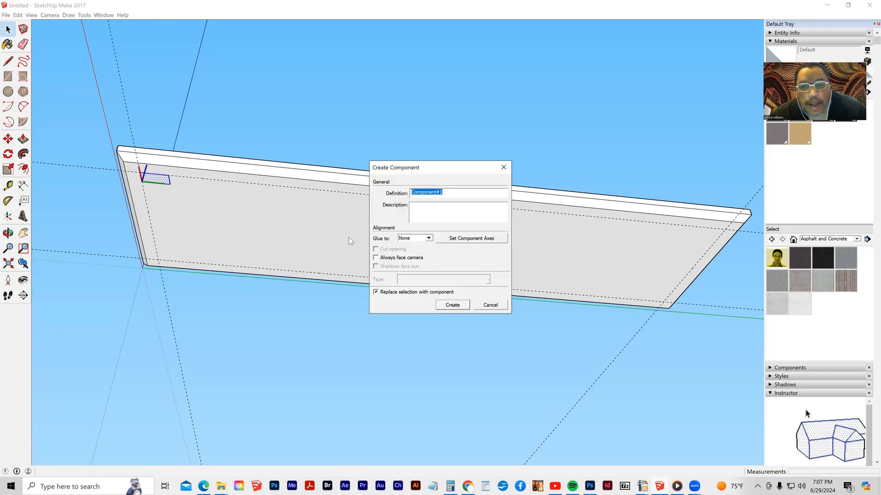
type("ta")
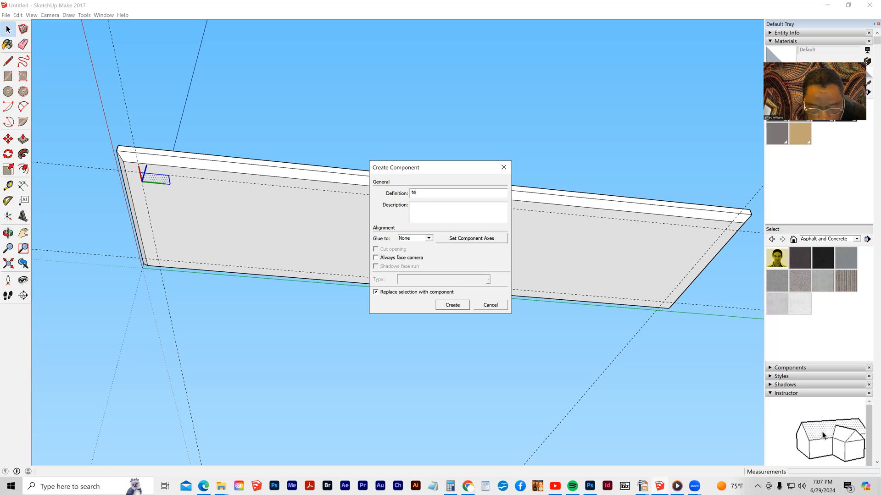
type("ble leg")
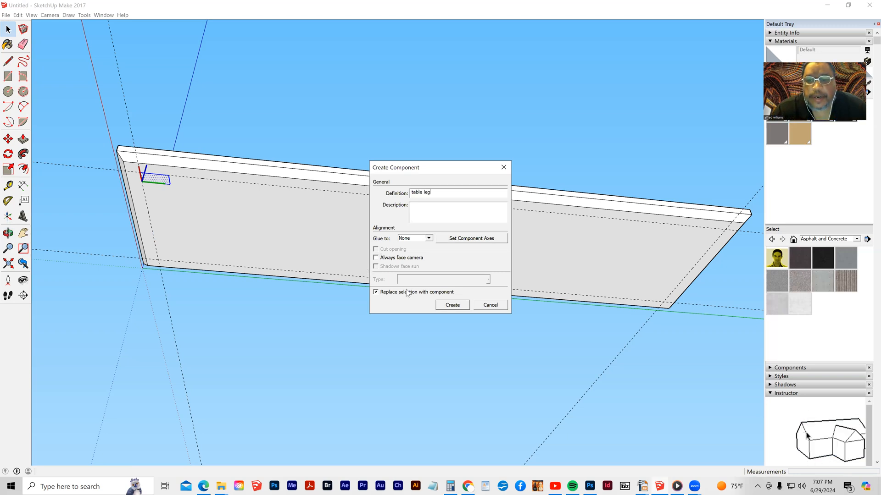
left_click(453, 305)
Step: Copy the table leg component across the tabletop's width to the guide along the opposite long edge
key("l")
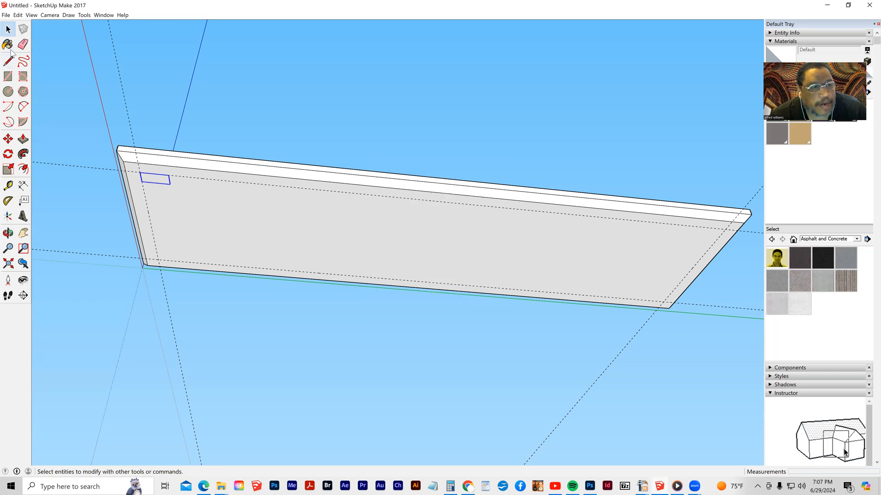
left_click(8, 140)
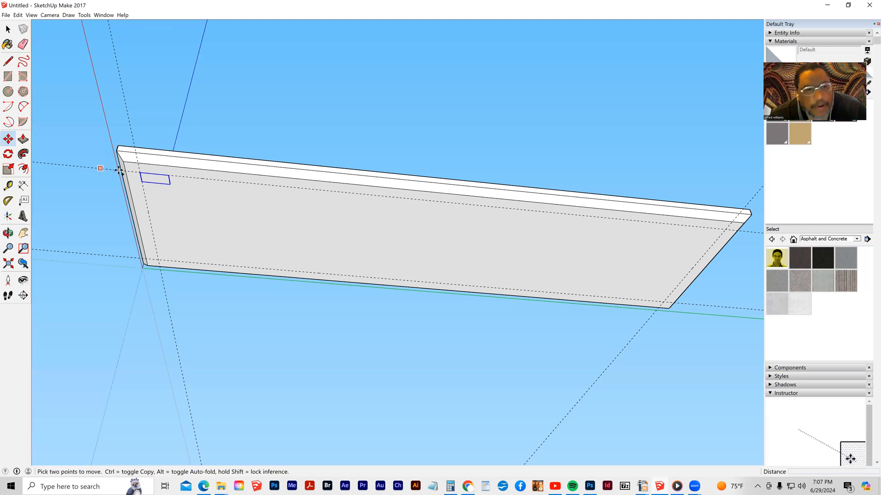
key("ctrl")
left_click(142, 181)
left_click(152, 256)
middle_click_drag(206, 309, 146, 287)
Step: Open the original table leg component for editing and extrude its face 38" downward
left_click(8, 29)
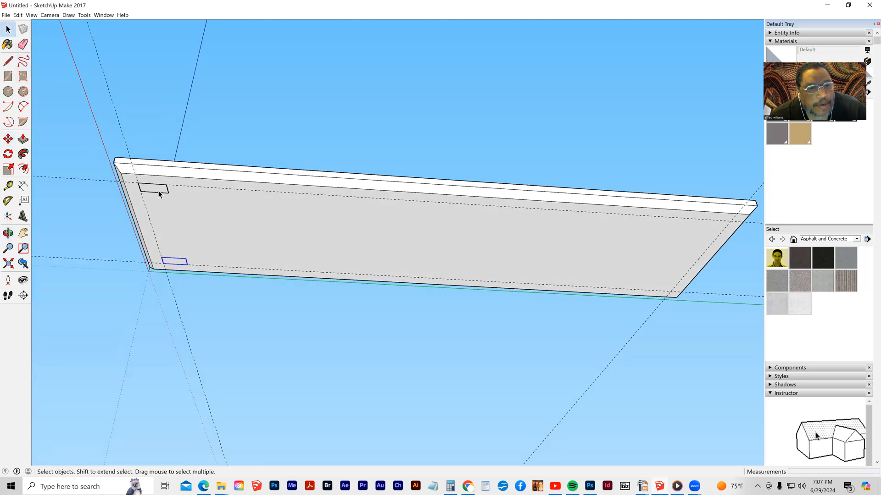
double_click(158, 191)
left_click(23, 139)
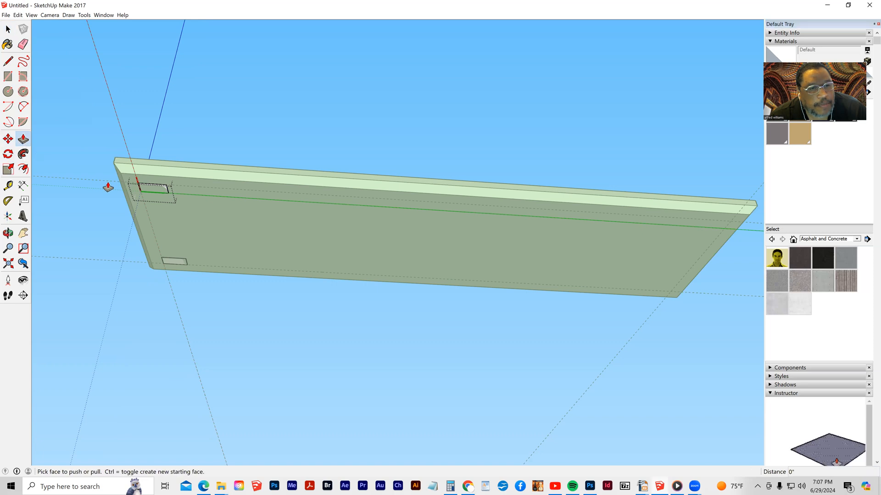
left_click_drag(152, 189, 125, 352)
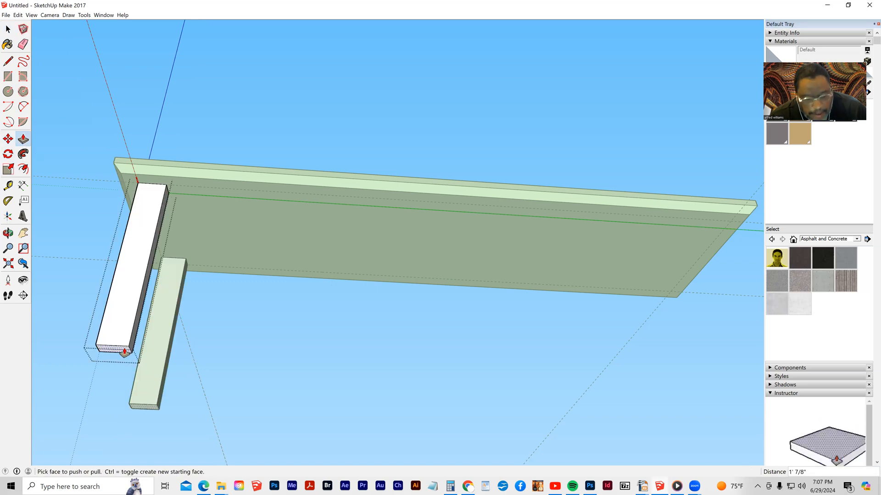
type("38")
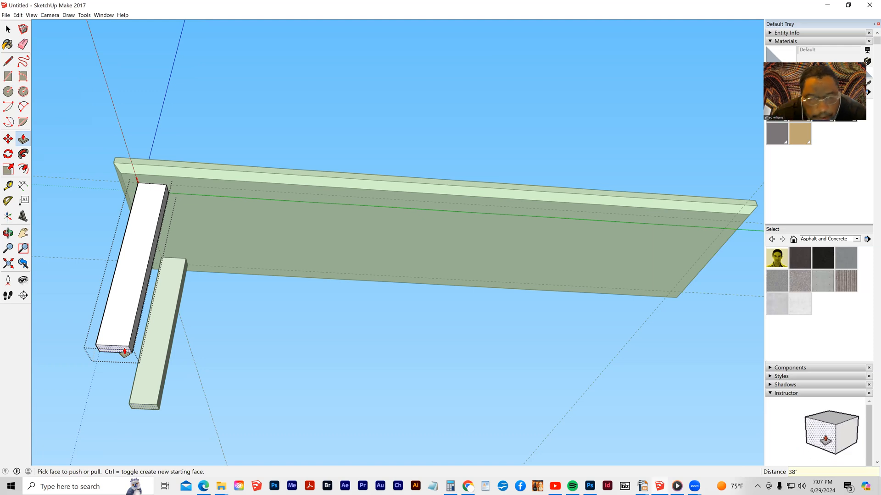
key("Return")
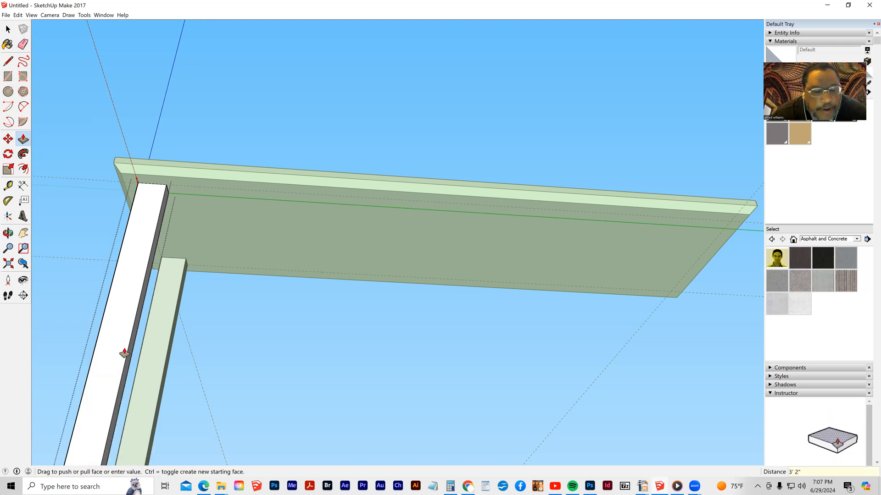
Step: Taper the legs by moving the outer short edge of the leg's bottom face inward about 15/16", and close the component
key("h")
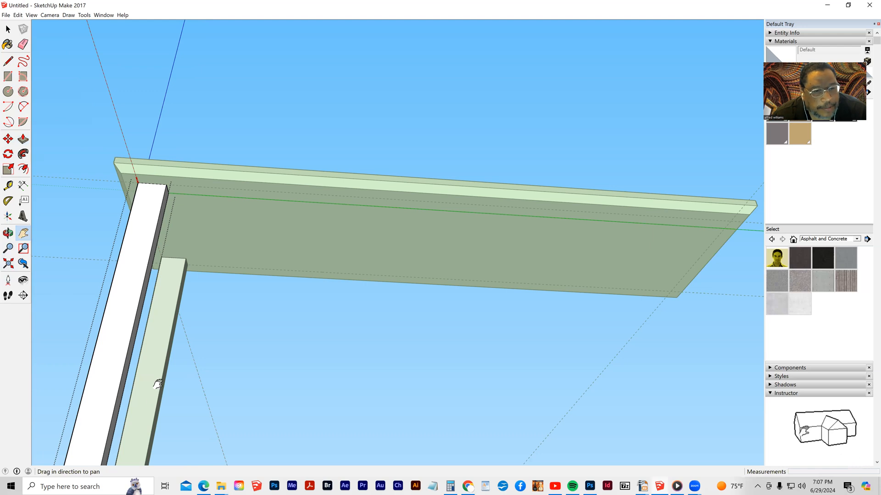
left_click_drag(157, 383, 240, 102)
middle_click_drag(220, 205, 267, 337)
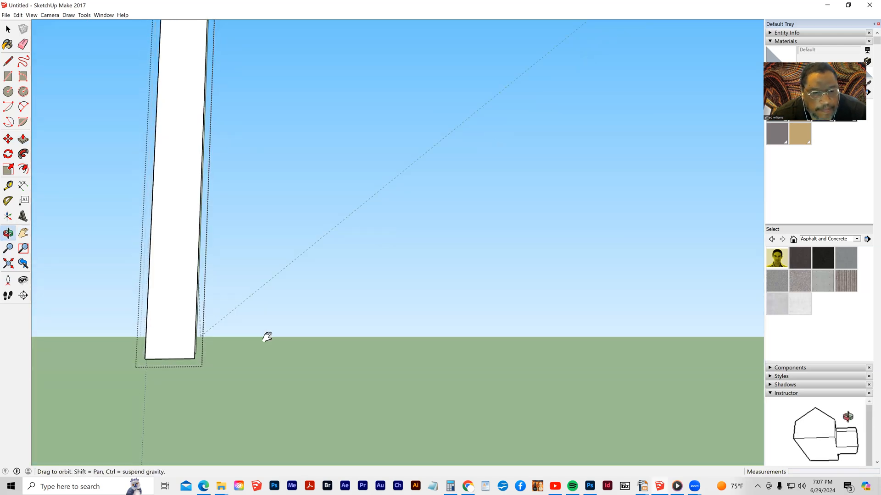
middle_click_drag(144, 380, 173, 243)
left_click(8, 29)
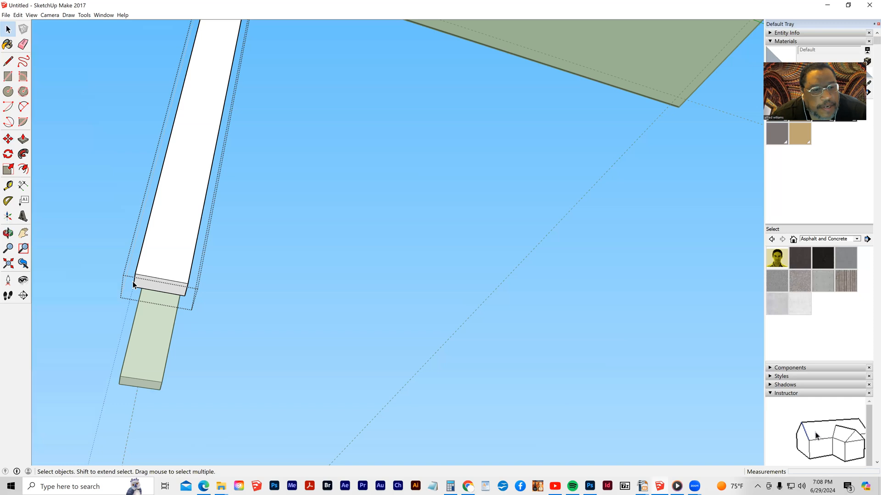
left_click(8, 139)
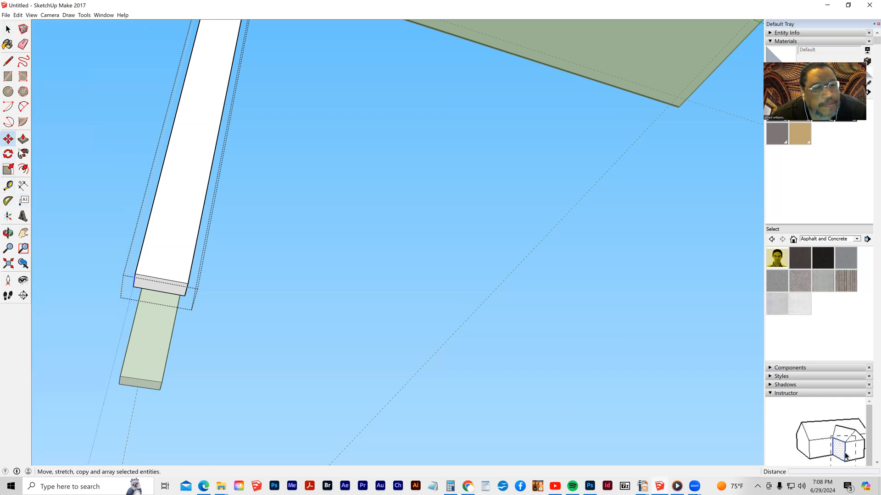
left_click(132, 282)
left_click(157, 288)
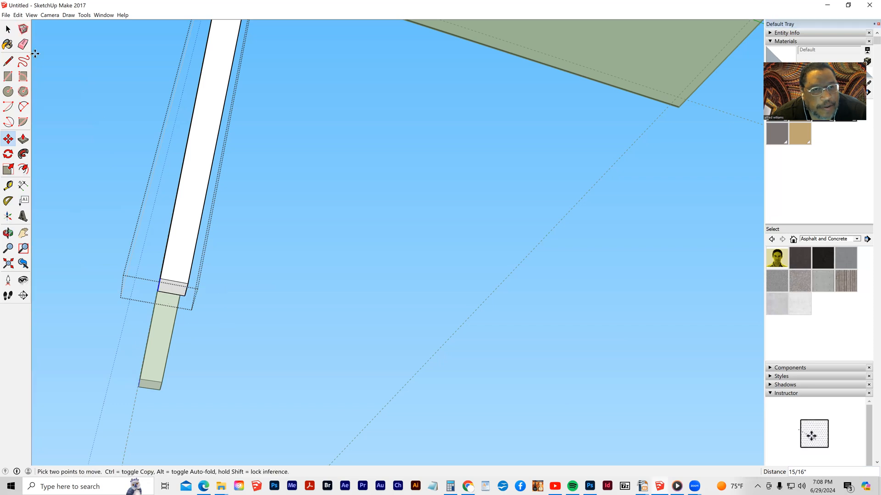
left_click(8, 29)
left_click(267, 225)
middle_click_drag(63, 152, 171, 305)
left_click(23, 234)
left_click_drag(275, 344, 296, 414)
left_click_drag(267, 171, 270, 204)
left_click_drag(278, 128, 275, 129)
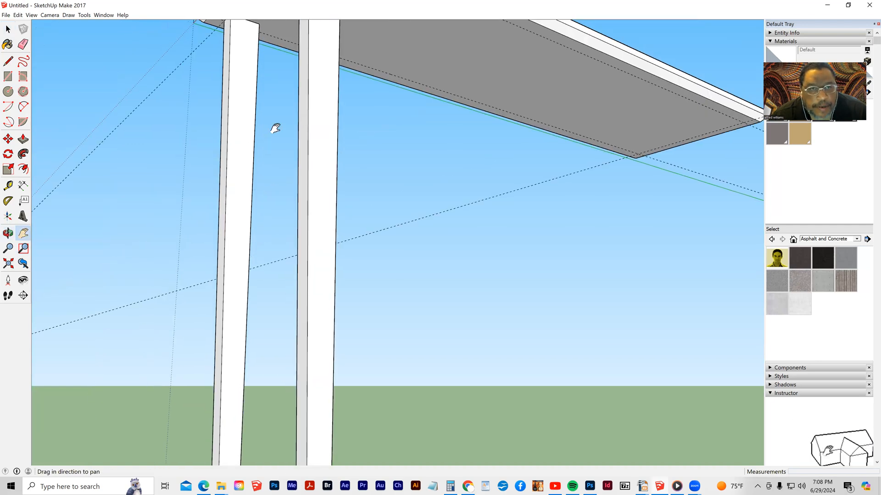
Step: Place a guide on the tabletop's underside 3" in from its short edge, in line with the legs' inner faces
left_click_drag(280, 263, 279, 275)
left_click_drag(191, 45, 191, 51)
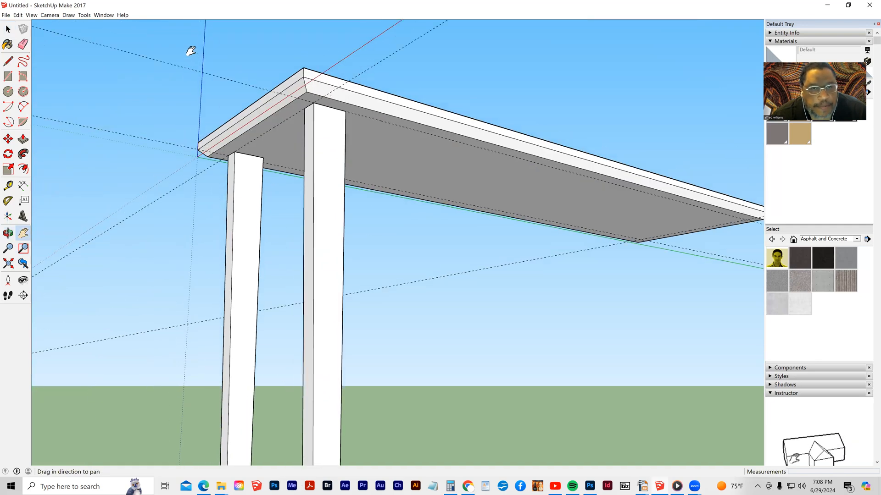
middle_click_drag(271, 105, 271, 87)
middle_click_drag(277, 186, 293, 151)
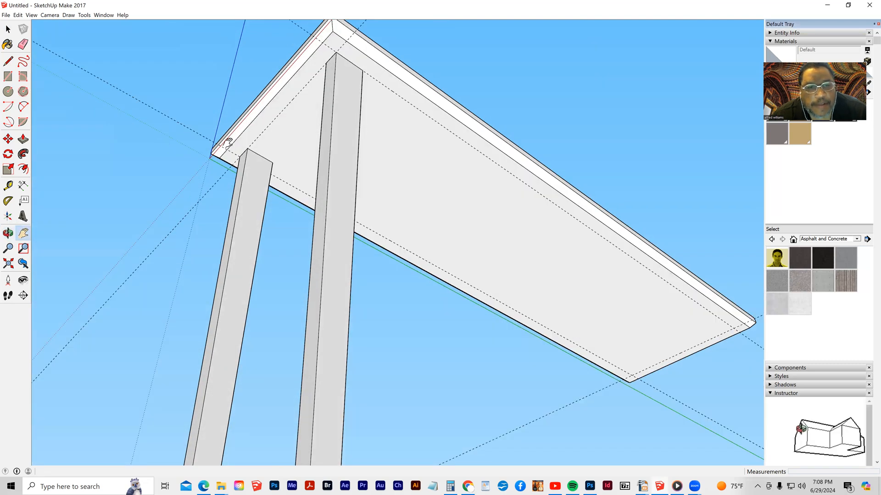
left_click(8, 186)
left_click(258, 115)
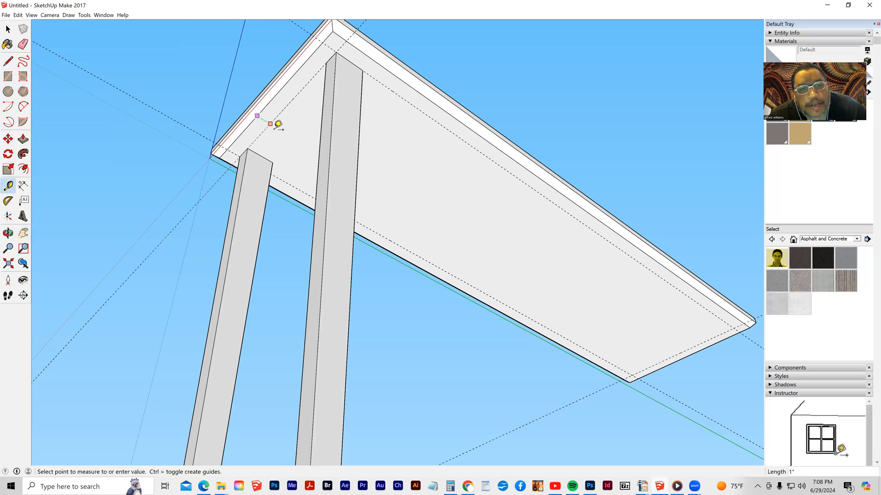
scroll(297, 138, "up", 1)
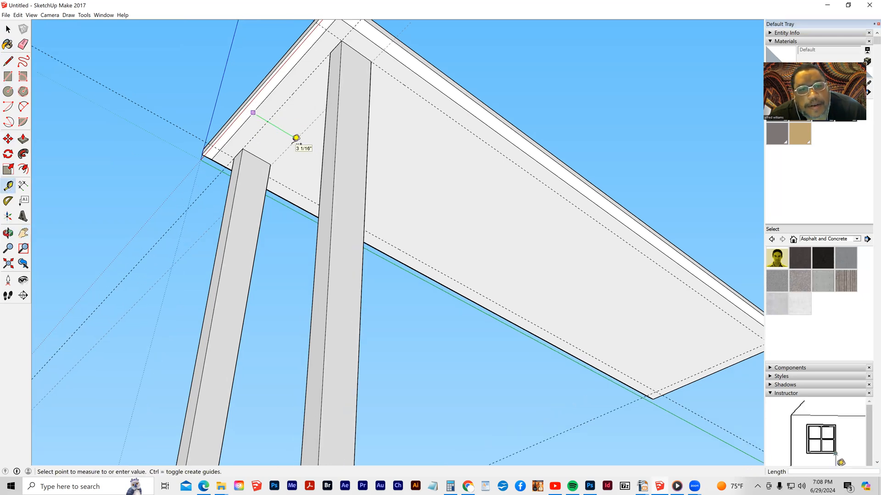
scroll(290, 139, "up", 1)
left_click(289, 141)
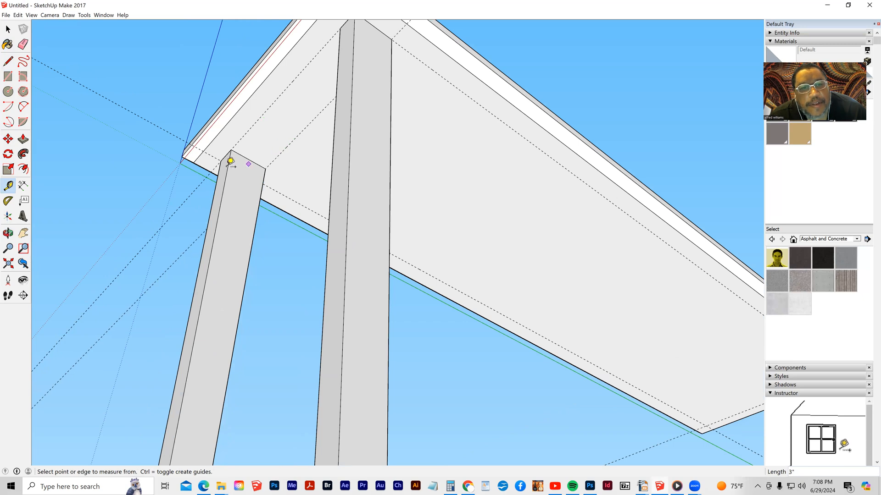
Step: Add parallel guides 2" and 1" from the legs' inner-face guide, back toward the tabletop's short edge
left_click(288, 142)
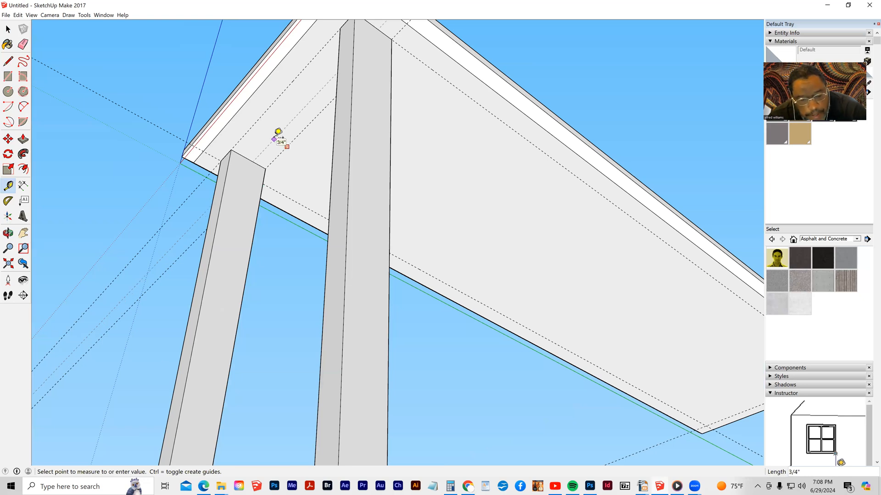
left_click(278, 131)
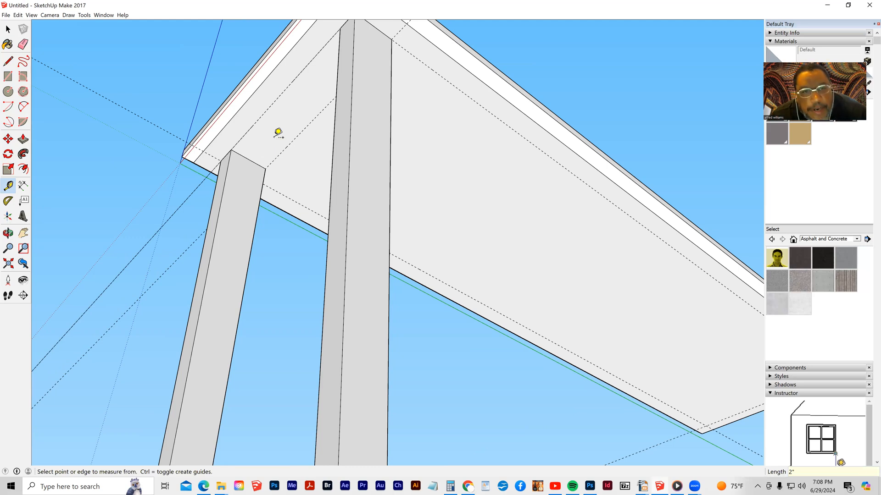
left_click(288, 145)
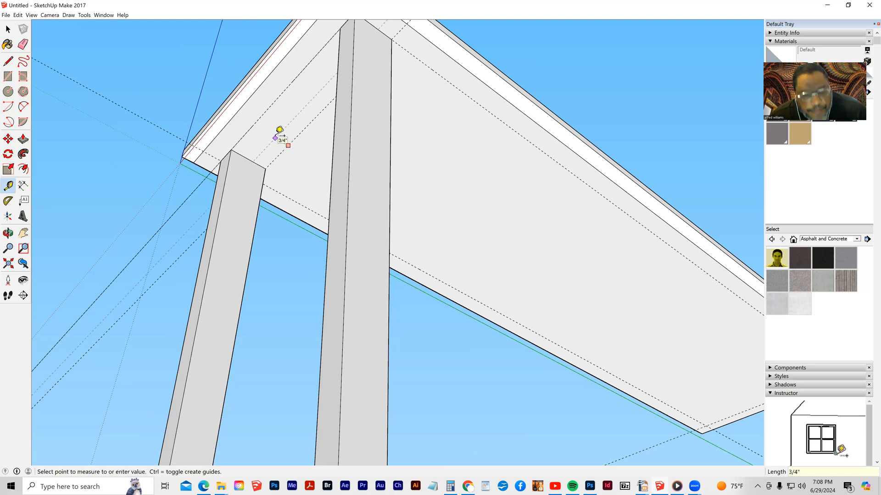
key("Return")
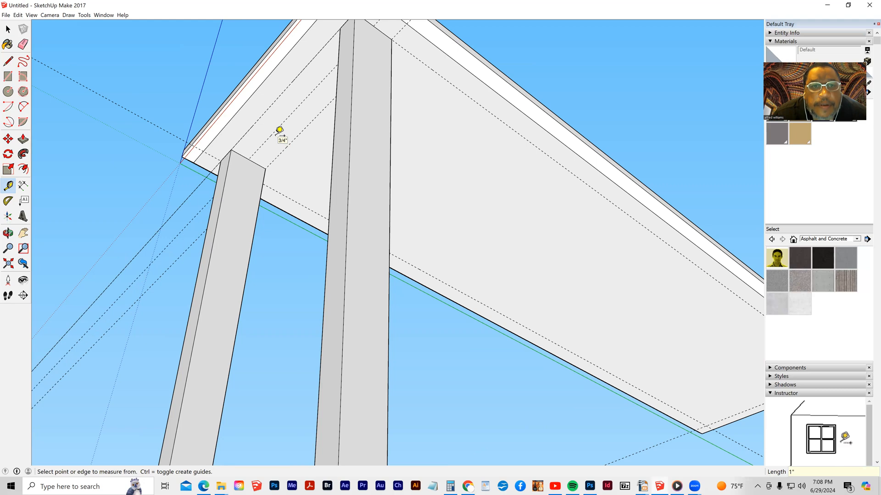
Step: Draw a rectangle on the tabletop's underside between the two legs, spanning from the middle guide to the inner-face guide
middle_click_drag(370, 186, 373, 187)
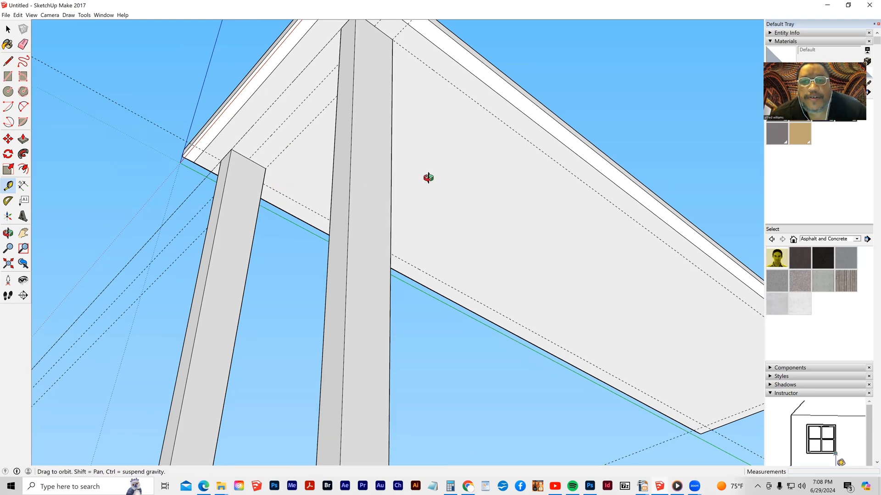
middle_click_drag(428, 178, 416, 208)
middle_click_drag(449, 132, 107, 134)
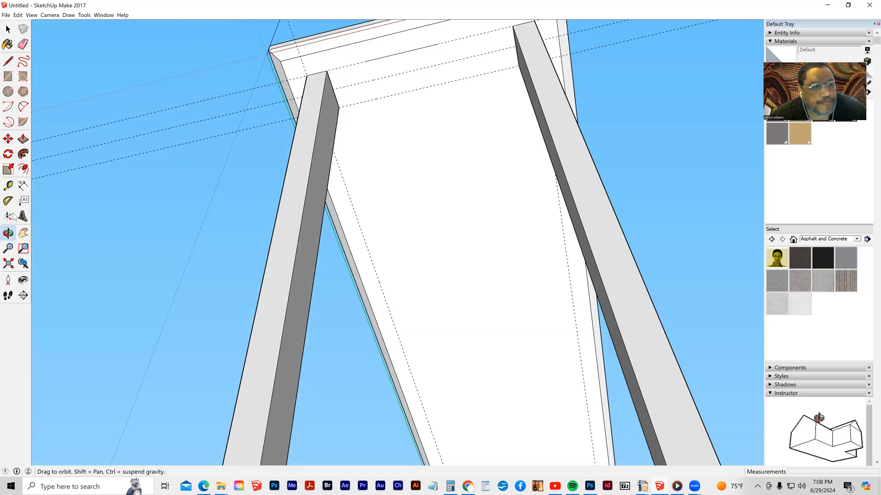
middle_click_drag(14, 216, 24, 233)
left_click_drag(514, 113, 376, 183)
mouse_move(375, 183)
middle_mouse_down()
mouse_move(349, 184)
mouse_move(381, 178)
middle_mouse_up()
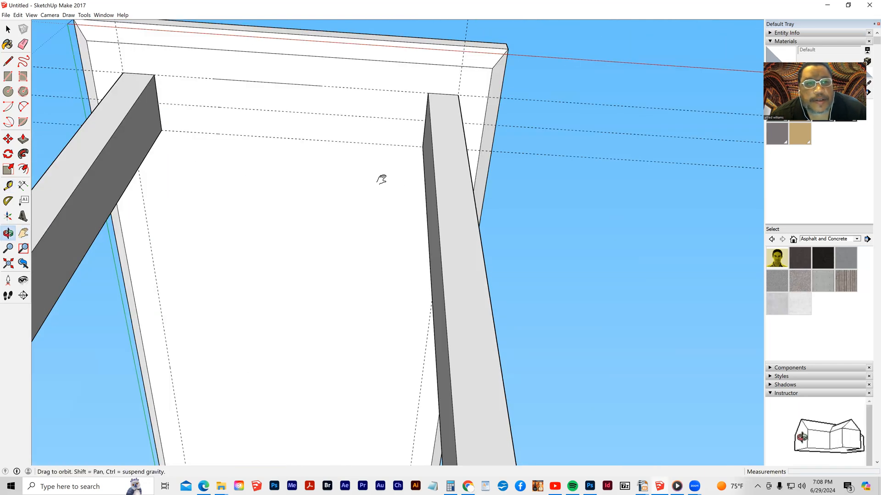
left_click(8, 77)
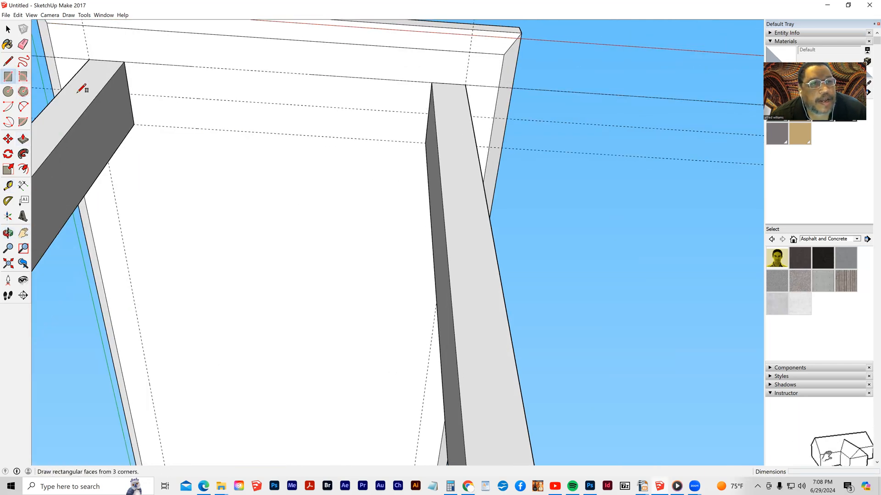
left_click(129, 94)
left_click(426, 142)
Step: Extrude the rectangle between the legs 6" downward with Push/Pull to form a skirt board
middle_click_drag(335, 179, 251, 249)
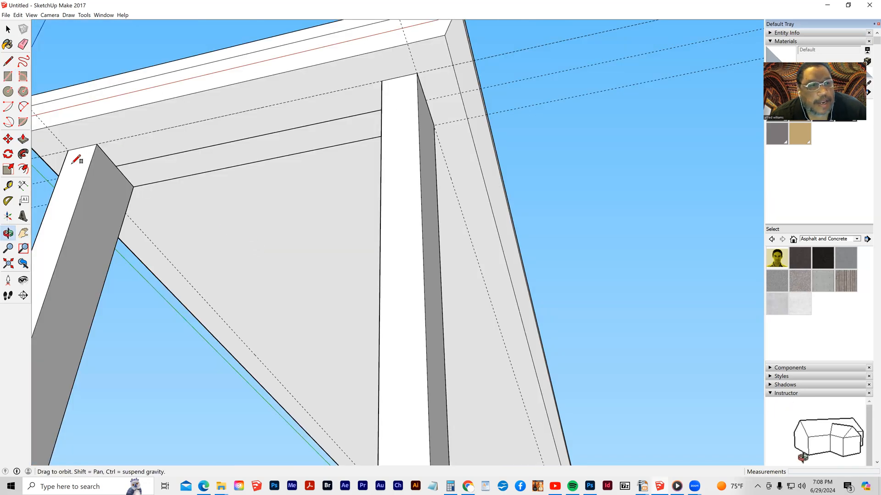
left_click(23, 138)
left_click_drag(163, 170, 121, 250)
type("6")
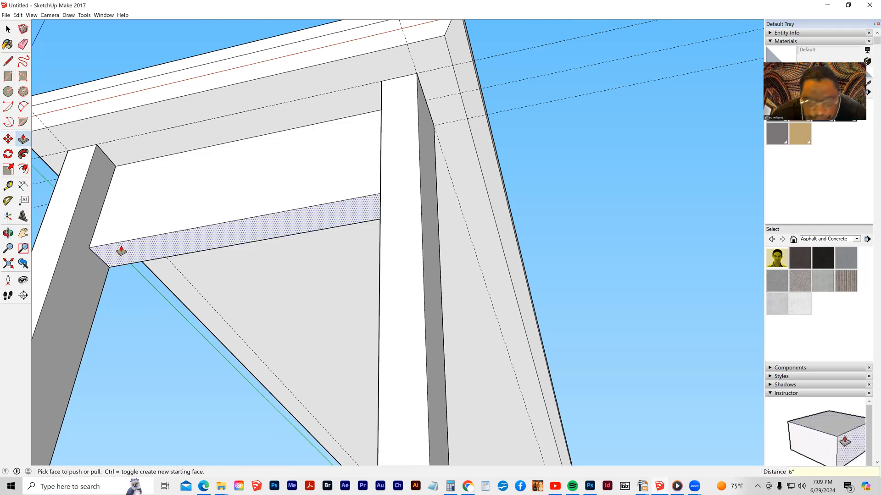
key("Return")
scroll(242, 253, "down", 1)
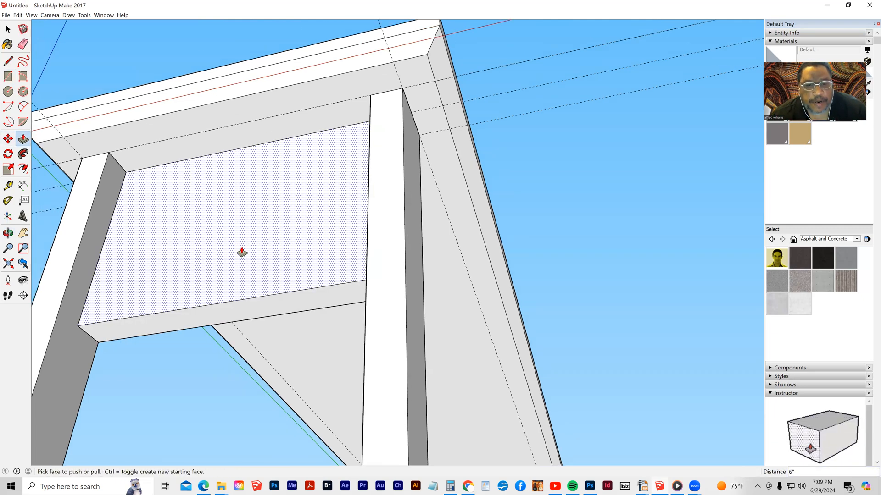
Step: Make the whole skirt board a component named "side skirt 1", replacing the selection with the component
middle_click_drag(115, 292, 80, 257)
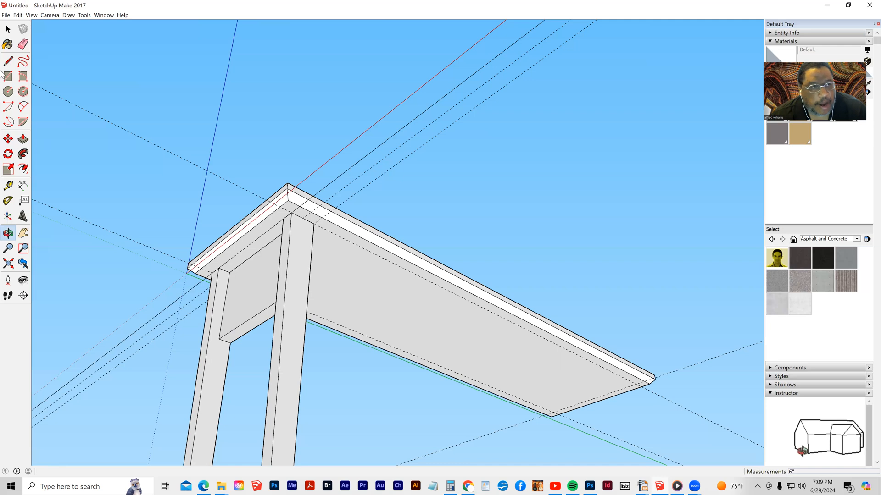
left_click(10, 30)
left_click(249, 291)
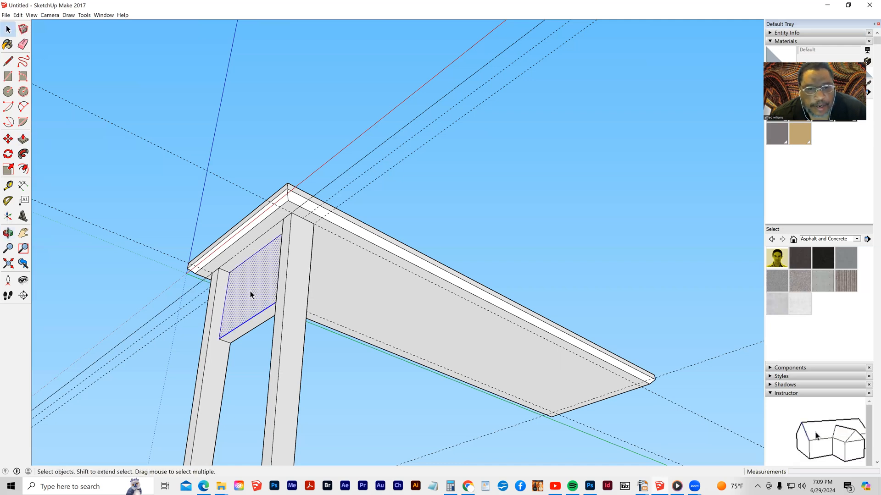
right_click(250, 291)
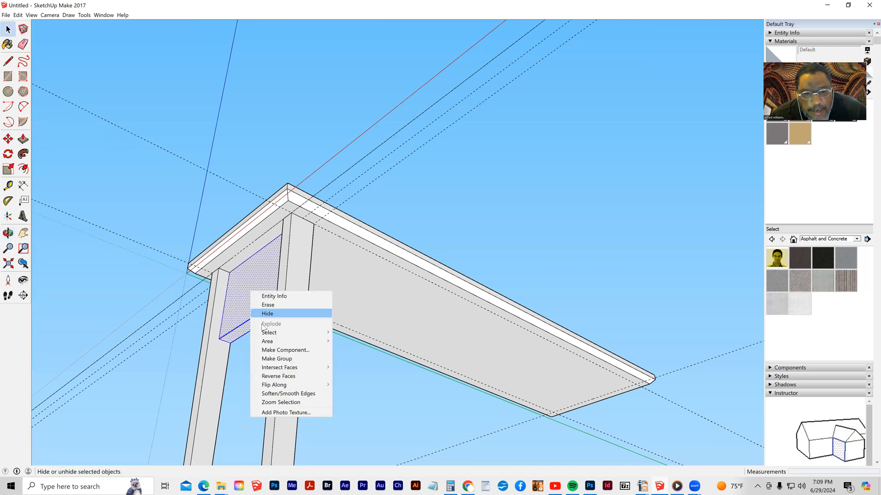
left_click(281, 351)
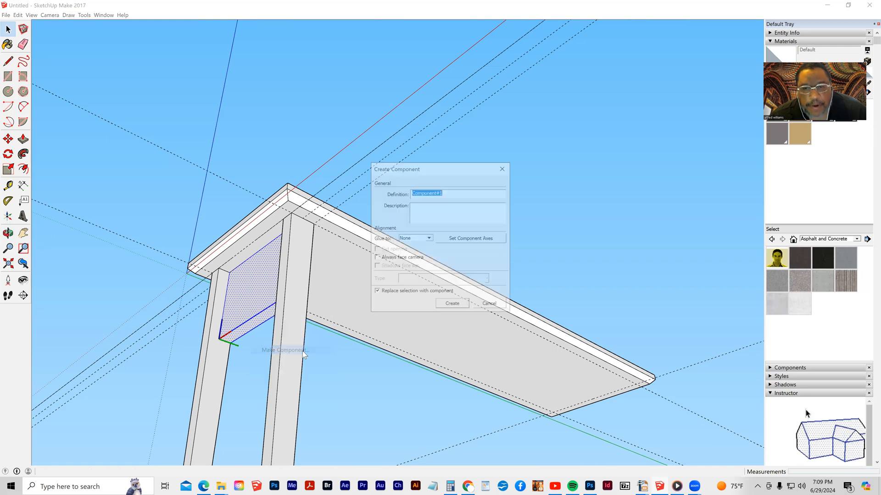
type("side sk")
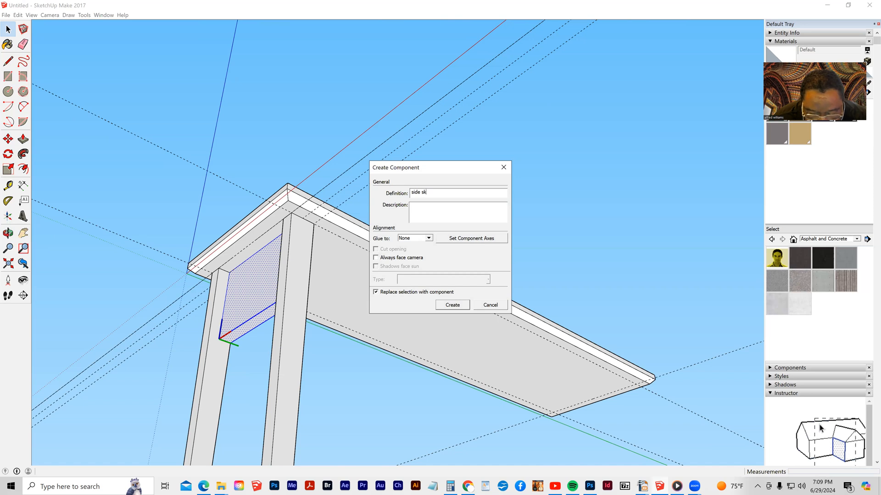
type("irt 1")
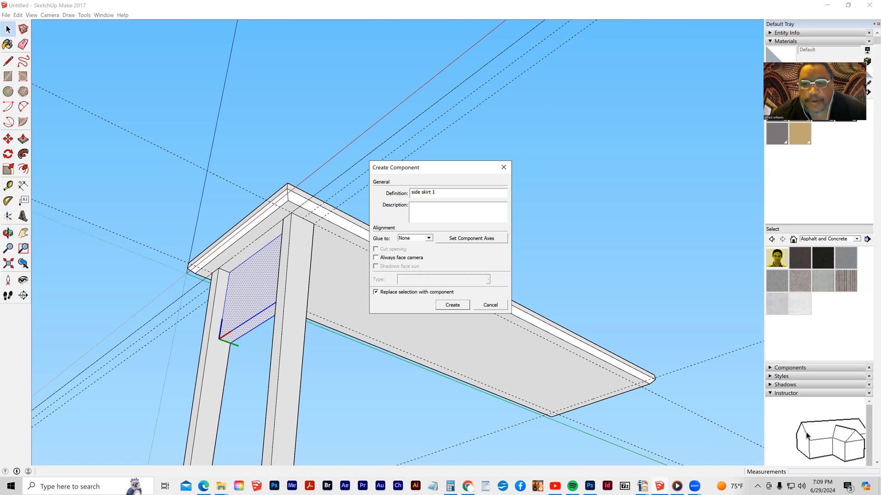
left_click(453, 305)
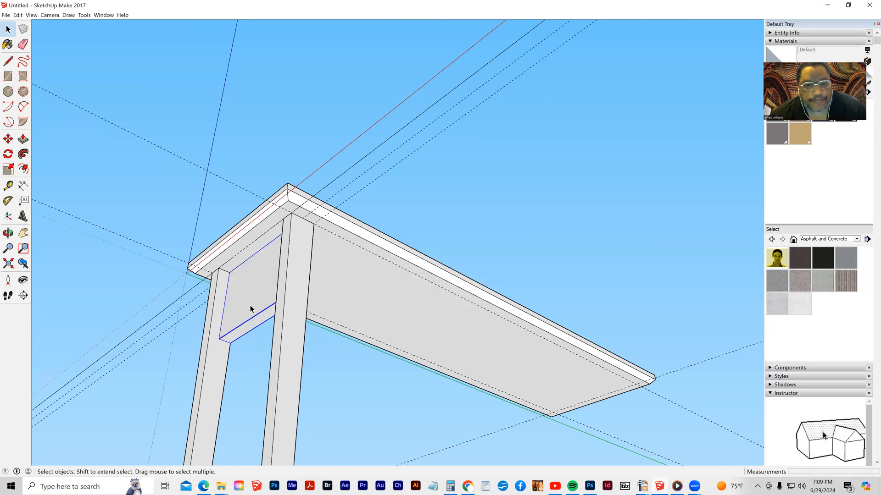
Step: Copy both table legs and the side skirt together 3' 7" along the tabletop's length to the guide corner at its far end
left_click(24, 233)
left_click_drag(184, 322, 199, 226)
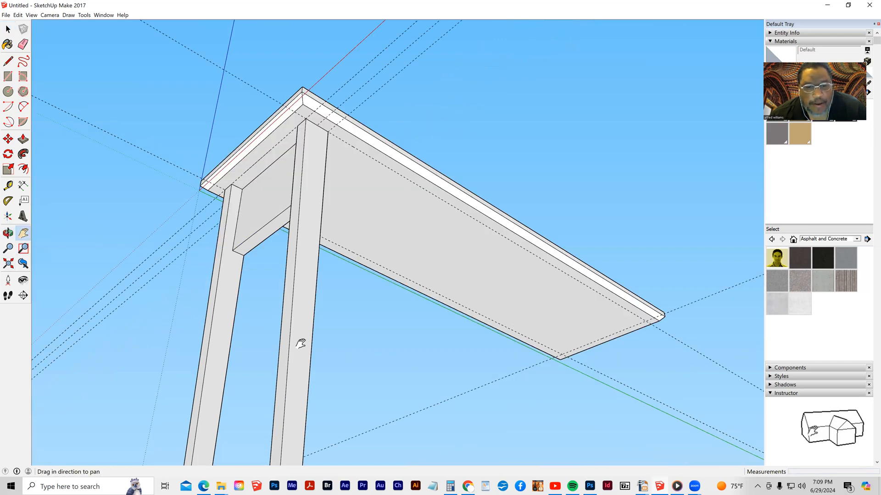
scroll(300, 343, "down", 2)
middle_click_drag(268, 393, 398, 429)
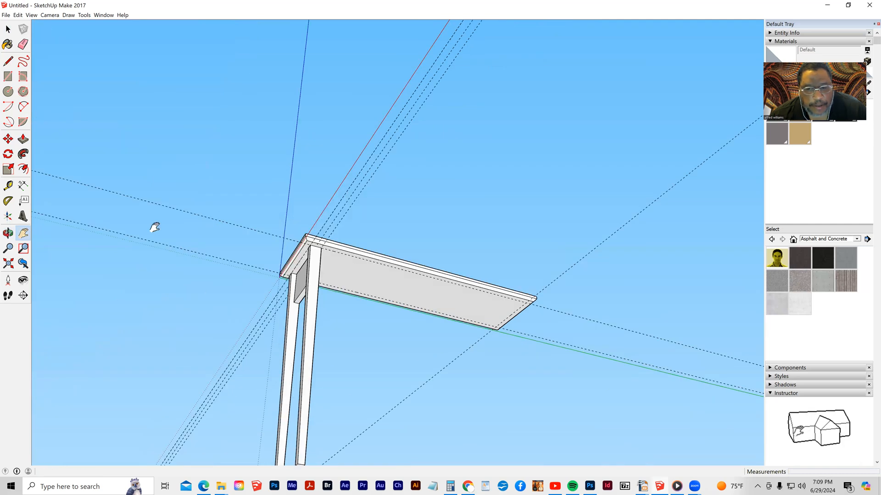
left_click(24, 235)
left_click_drag(386, 358, 385, 353)
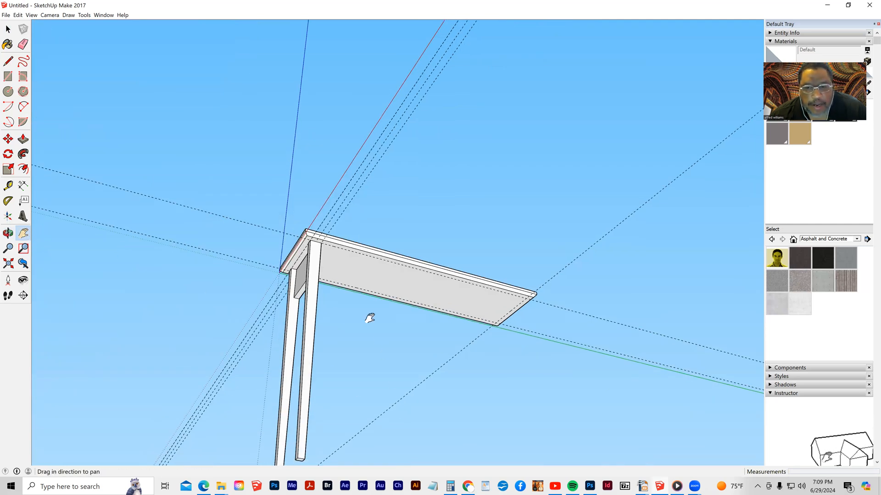
left_click_drag(380, 398, 361, 345)
middle_click_drag(348, 372, 133, 260)
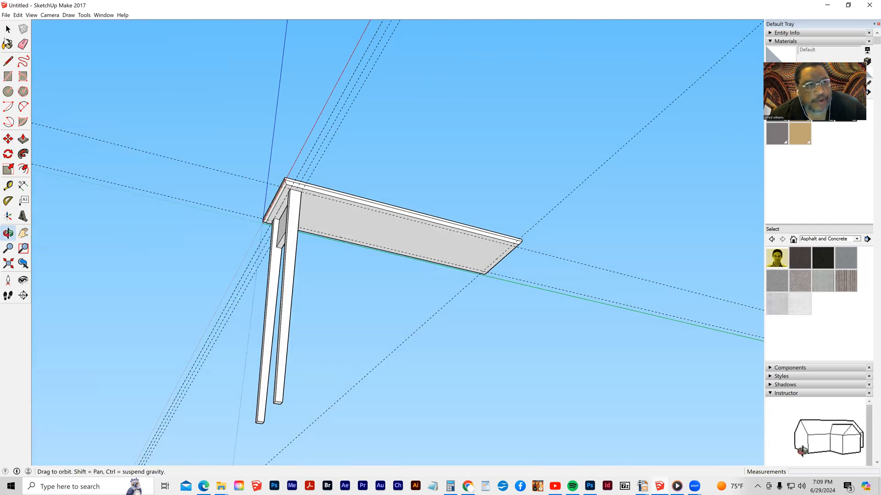
key("space")
middle_click_drag(231, 289, 303, 297)
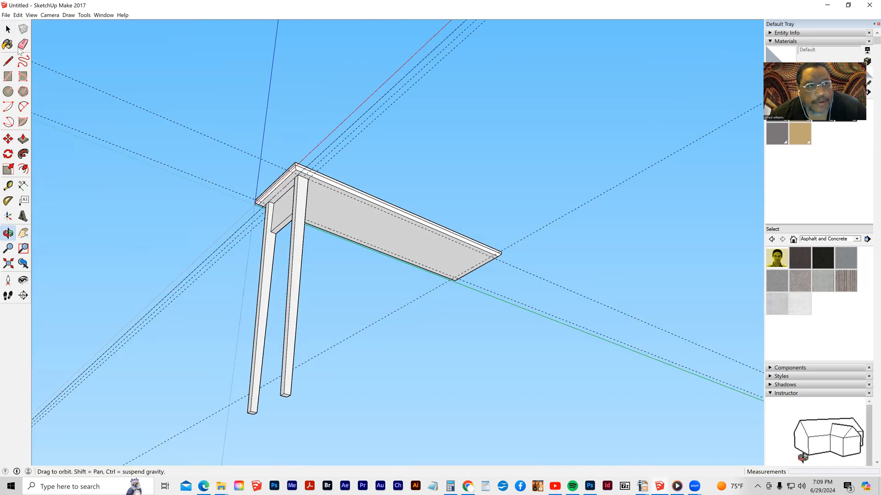
left_click(6, 29)
middle_click_drag(215, 204, 245, 204)
left_click(268, 253)
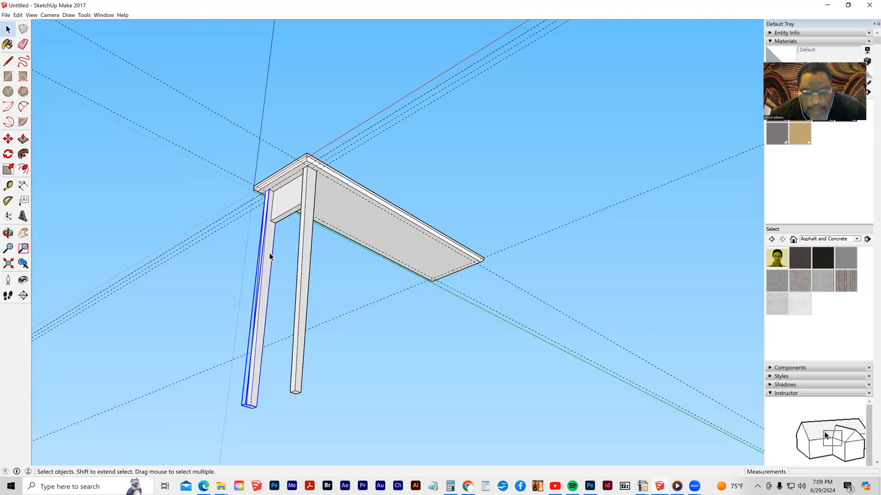
left_click(305, 240, "shift")
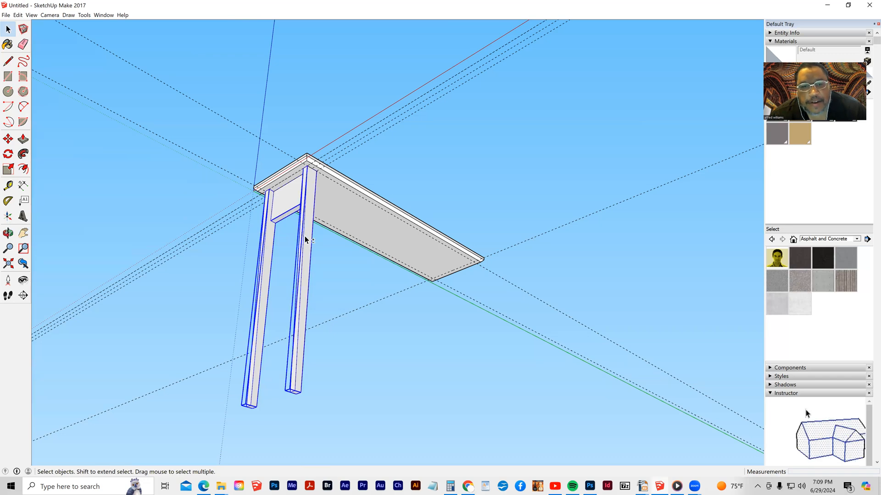
left_click(7, 138)
key("ctrl")
left_click(310, 175)
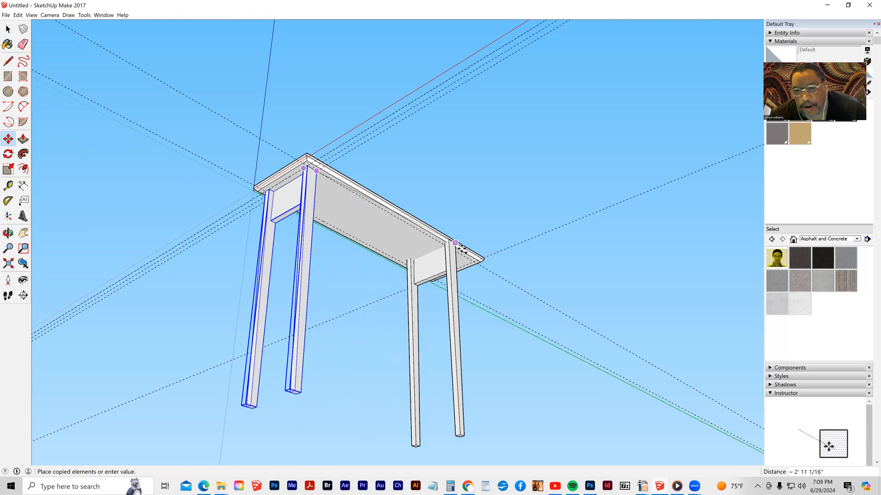
key("o")
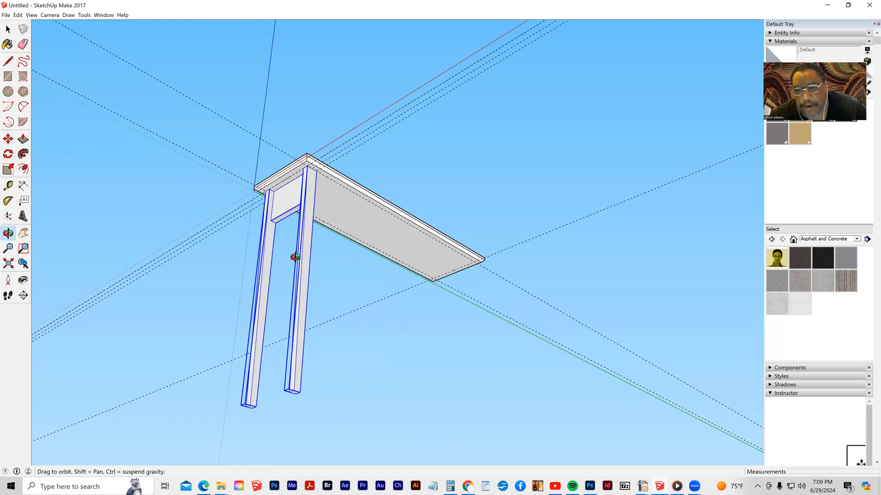
key("m")
middle_click_drag(295, 257, 465, 260)
key("o")
middle_click_drag(451, 266, 489, 277)
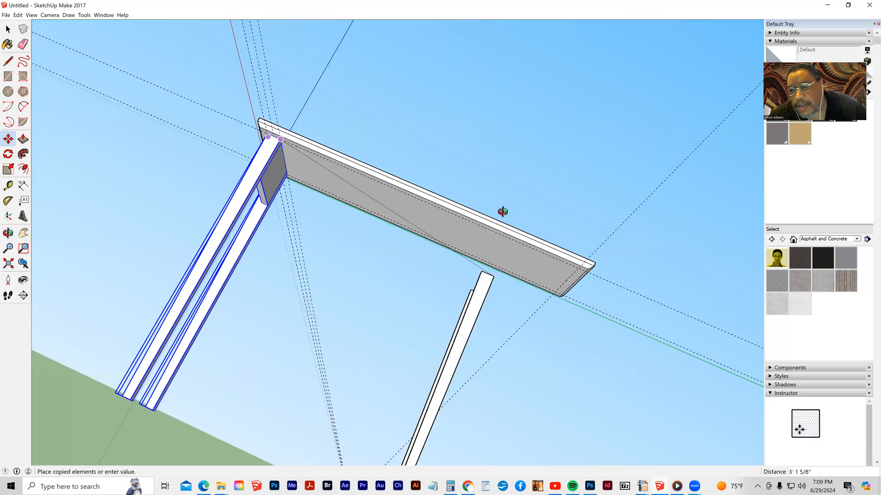
middle_click_drag(562, 233, 591, 241)
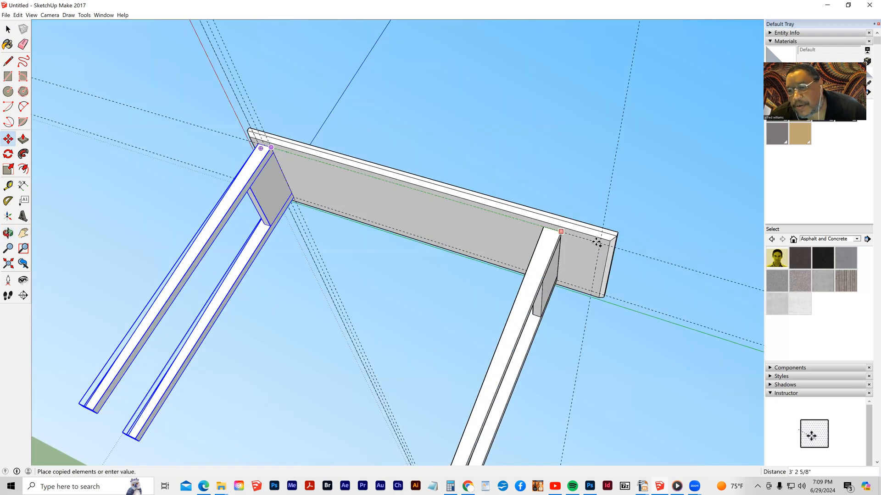
left_click(598, 243)
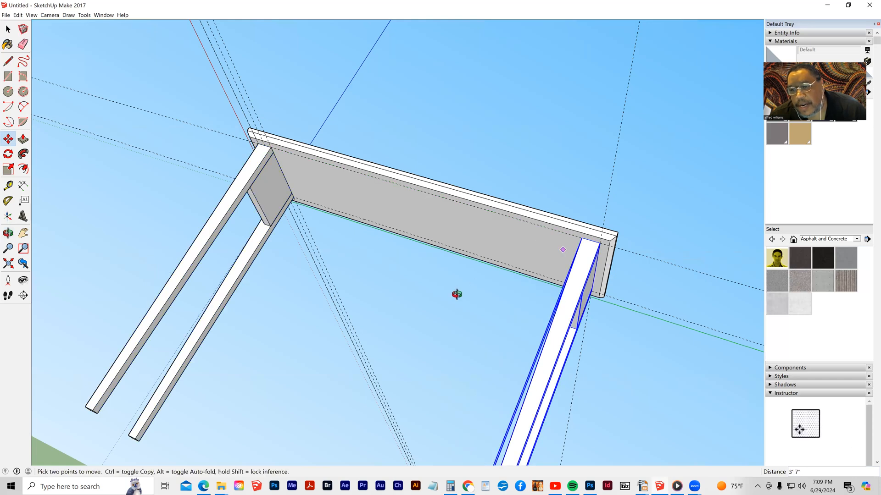
Step: Try to mirror the copied legs and side skirt by scaling them to -1.00 along the green axis, and undo it
middle_click_drag(456, 294, 400, 330)
middle_click_drag(474, 323, 403, 329)
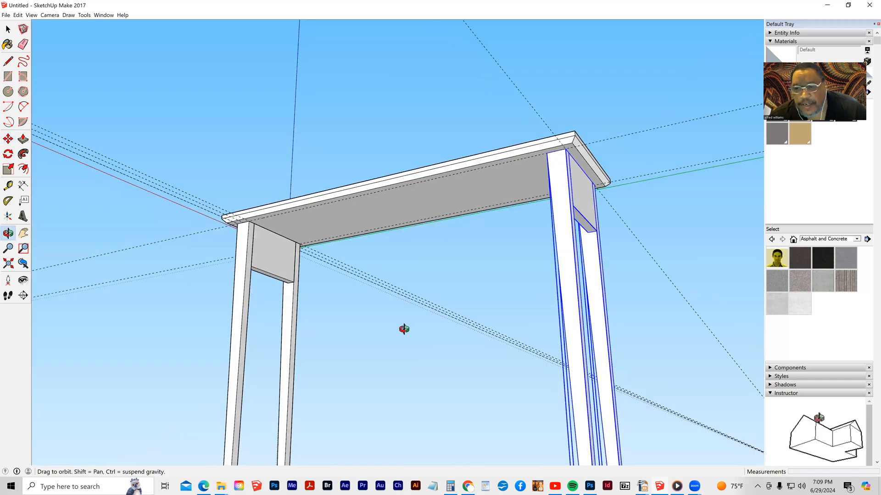
scroll(439, 332, "down", 2)
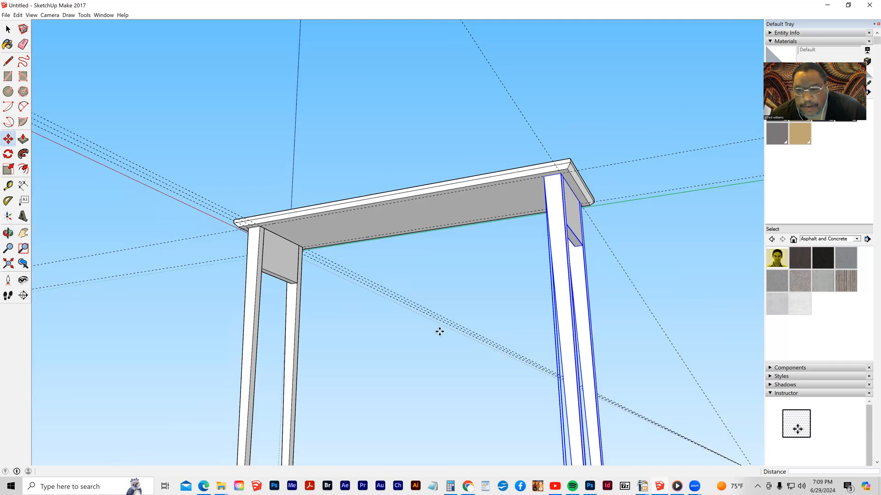
scroll(415, 313, "down", 2)
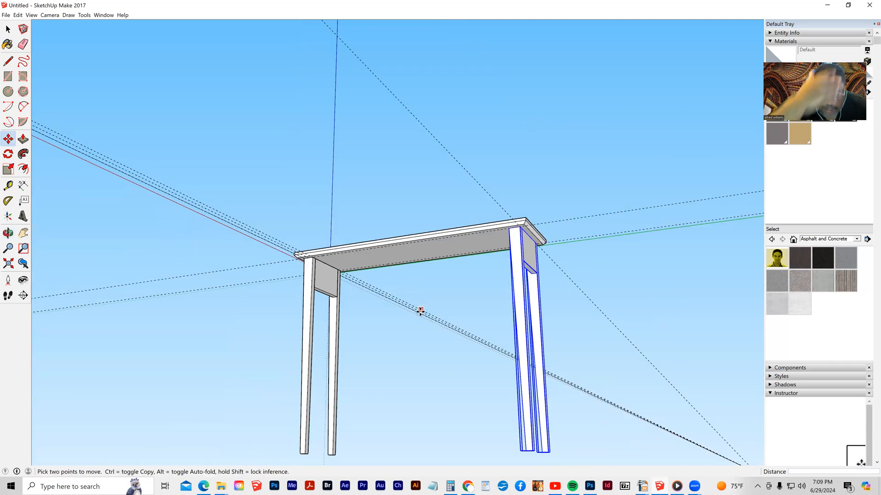
left_click(8, 170)
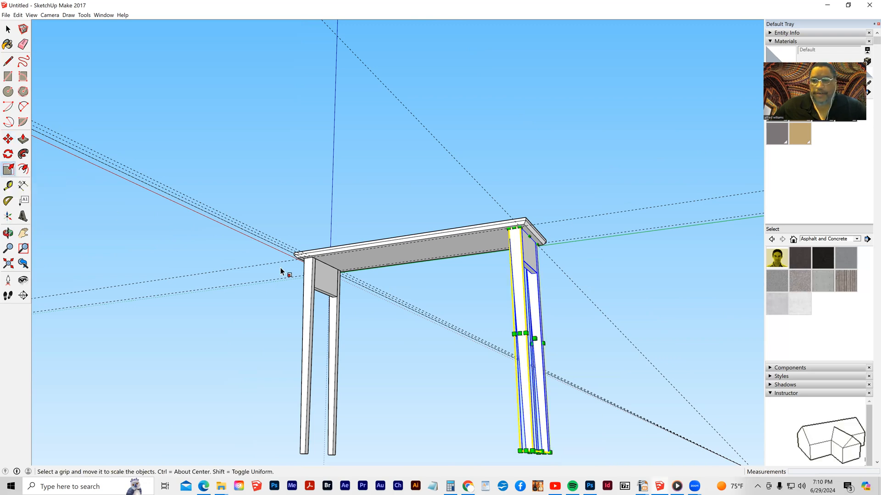
key("o")
left_click_drag(388, 420, 504, 348)
key("s")
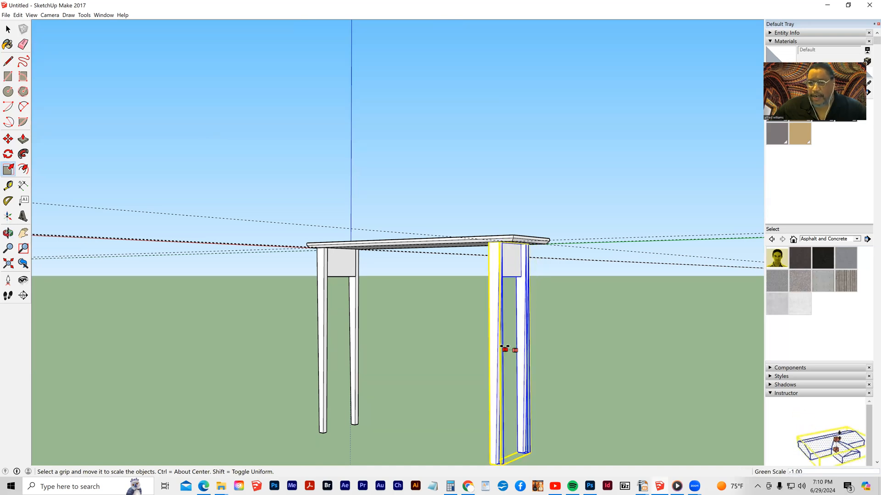
left_click(505, 349)
middle_click_drag(434, 353, 545, 356)
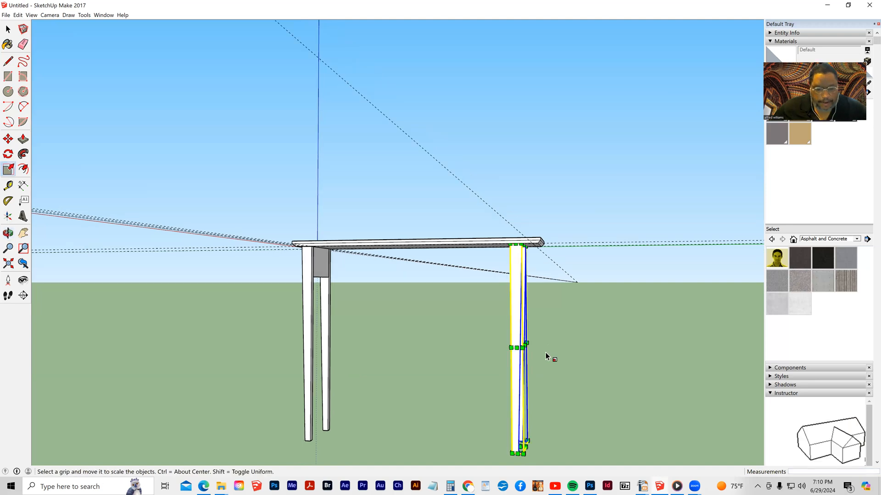
key("ctrl+z")
Step: Flip the copied pair of legs and their side skirt along the red direction
left_click(8, 29)
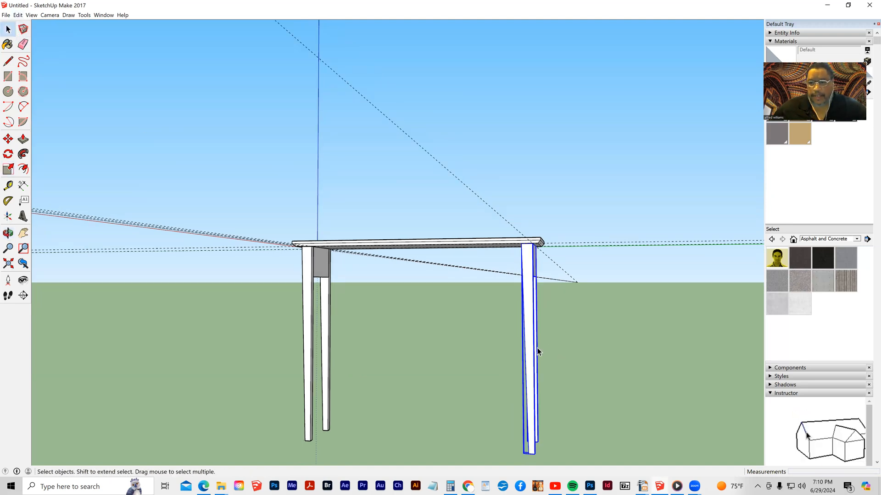
right_click(528, 344)
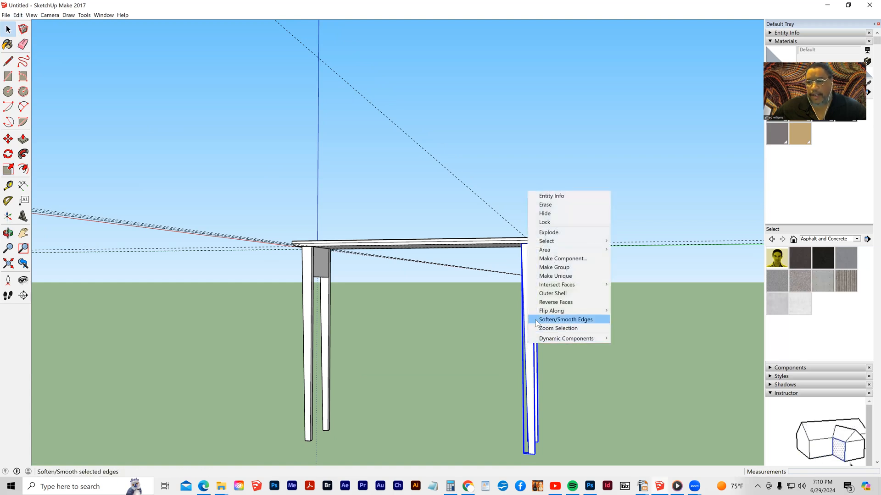
mouse_move(592, 311)
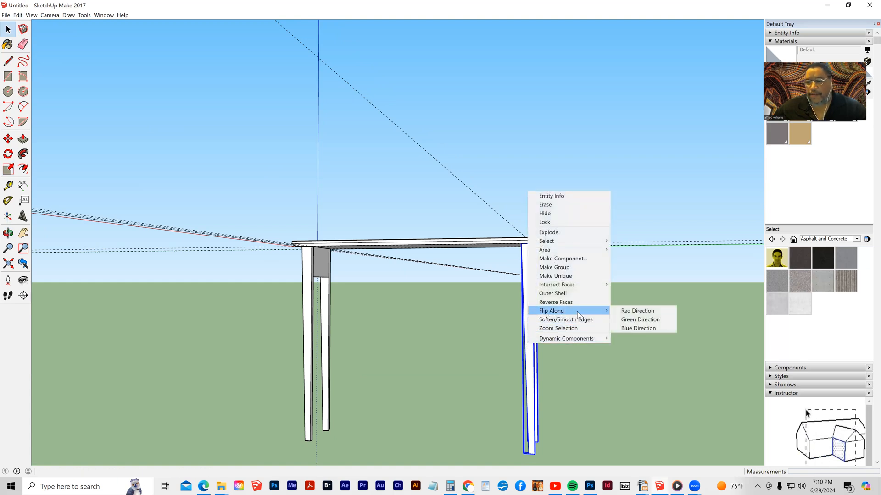
left_click(631, 313)
Step: Flip the copied pair of legs and their side skirt along the green direction
middle_click_drag(598, 335, 527, 335)
right_click(526, 332)
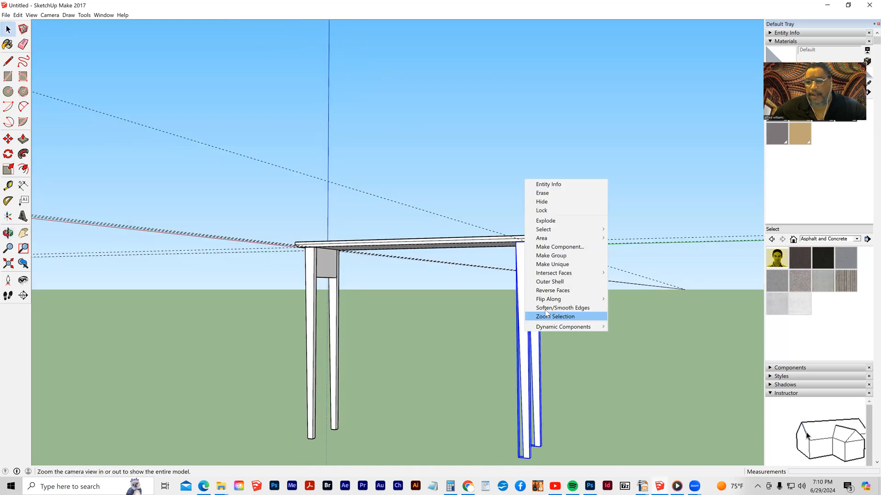
mouse_move(591, 299)
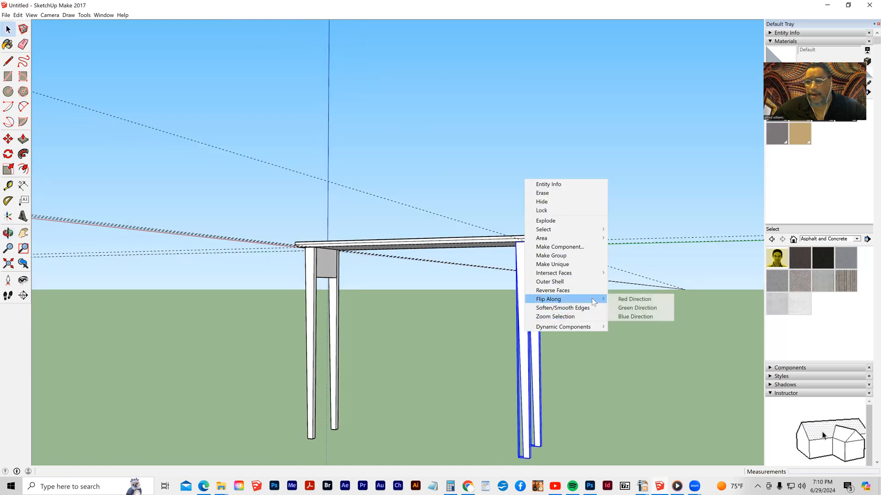
left_click(629, 310)
middle_click_drag(529, 325, 503, 294)
key("space")
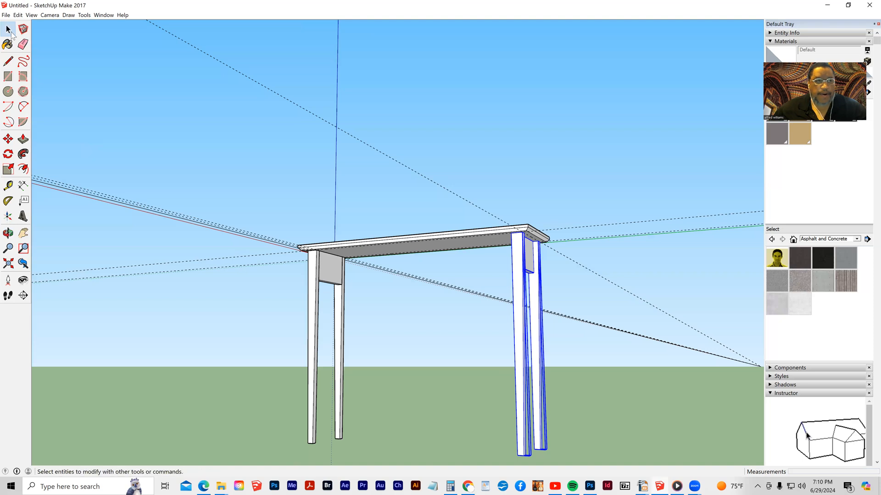
Step: Place a lengthwise guide on the tabletop's underside with the Tape Measure, 2" in from the front edge
middle_click_drag(422, 370, 659, 387)
middle_click_drag(590, 386, 529, 406)
middle_click_drag(414, 344, 404, 249)
scroll(411, 287, "up", 3)
middle_click_drag(411, 287, 391, 219)
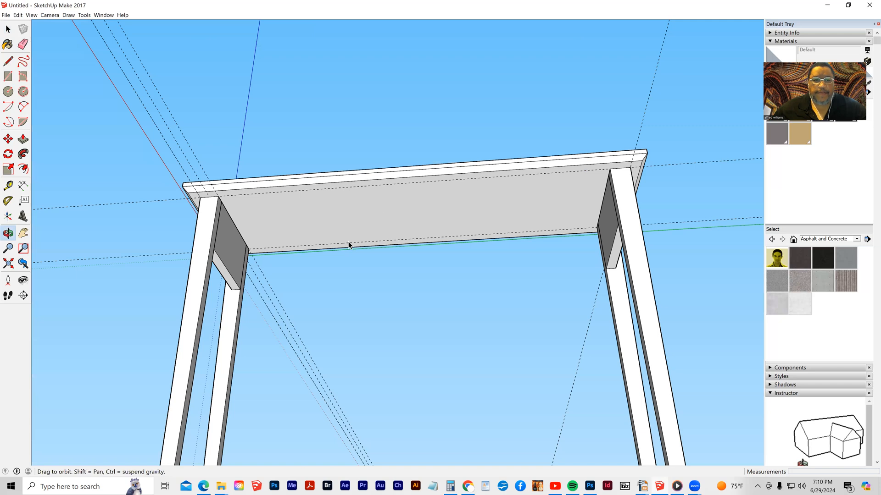
middle_click_drag(348, 243, 283, 232)
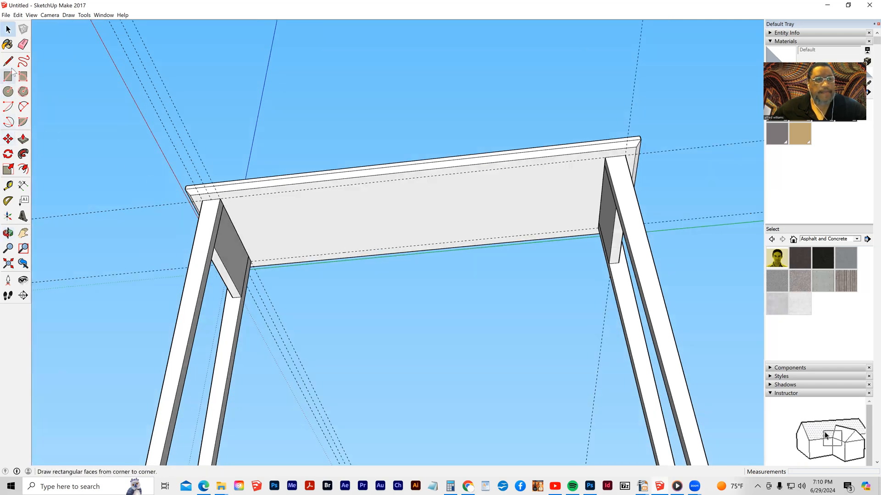
left_click(10, 188)
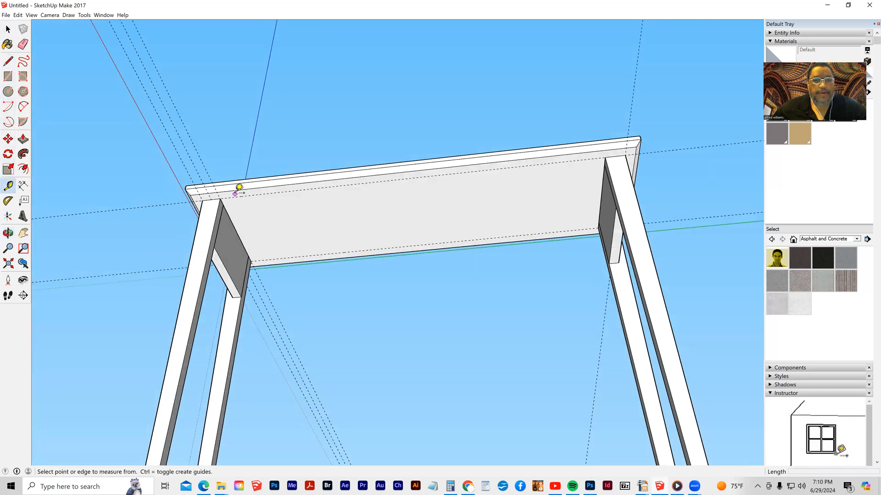
scroll(293, 225, "up", 3)
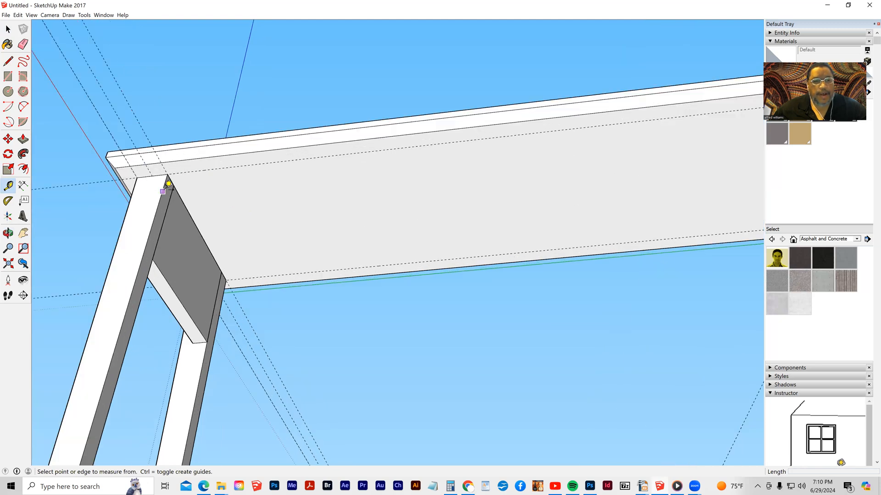
left_click(174, 162)
left_click(187, 181)
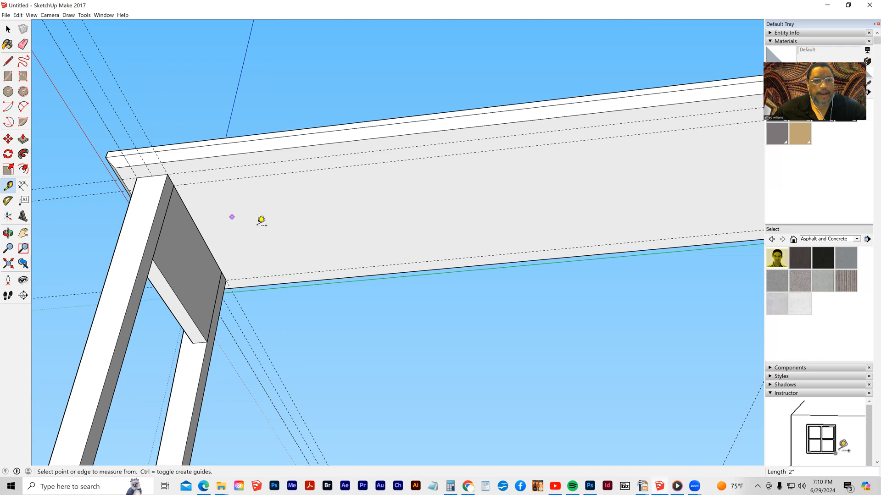
Step: Draw a 3' 5" by 1" rectangle on the tabletop's underside between the two front legs, bounded by the two front lengthwise guides
key("o")
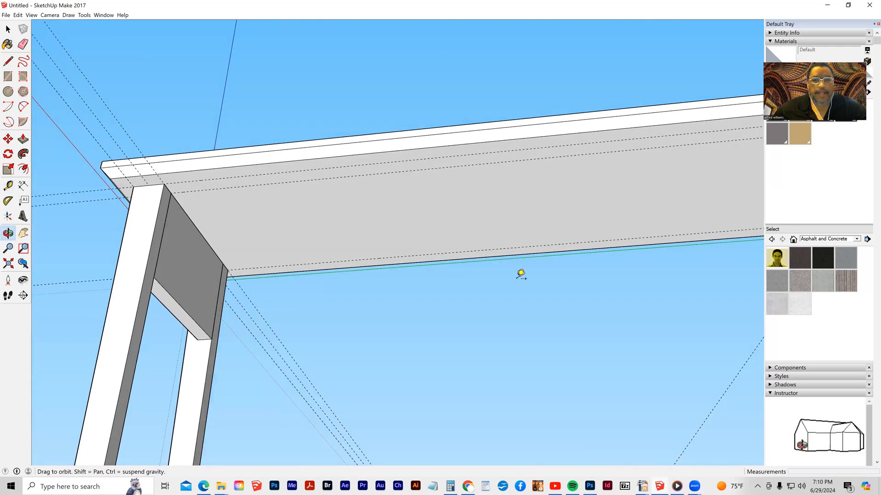
key("t")
left_click(23, 233)
left_click_drag(464, 235, 344, 248)
key("r")
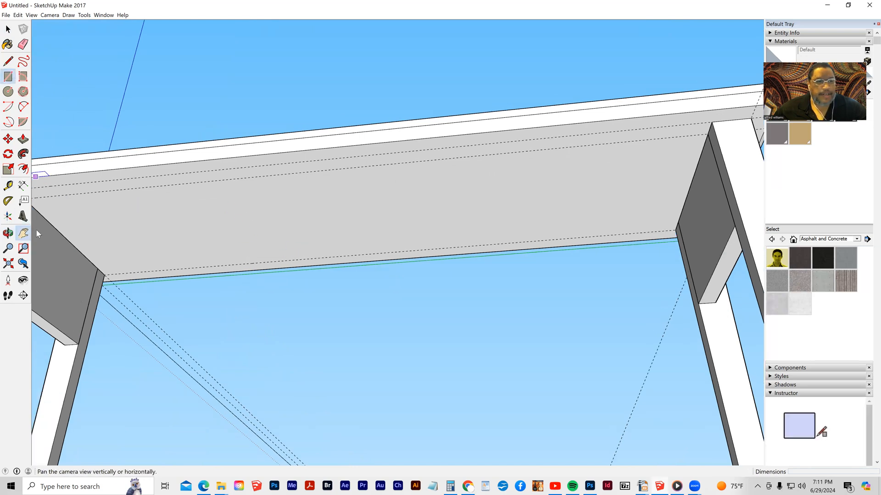
left_click(24, 233)
left_click_drag(192, 237, 228, 229)
scroll(228, 229, "down", 1)
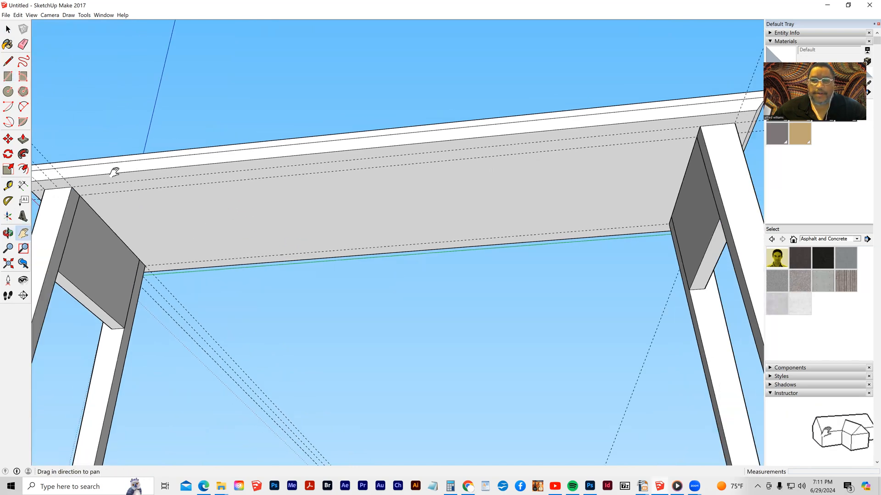
left_click(6, 77)
left_click(72, 185)
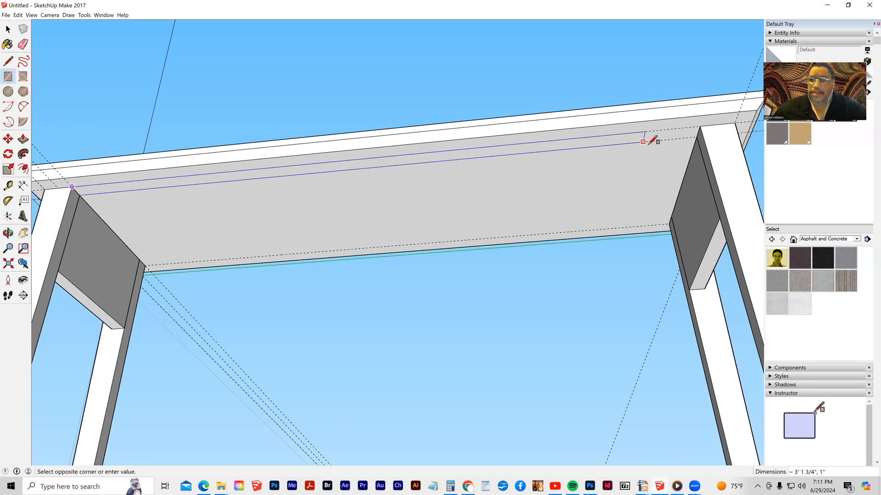
left_click(697, 136)
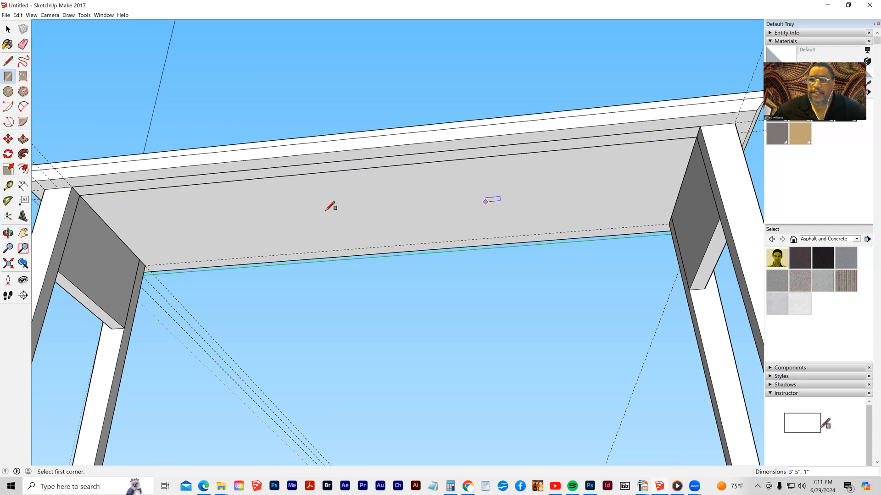
Step: Extrude the rectangle between the front legs 6" downward with Push/Pull to form the front skirt board
left_click(23, 140)
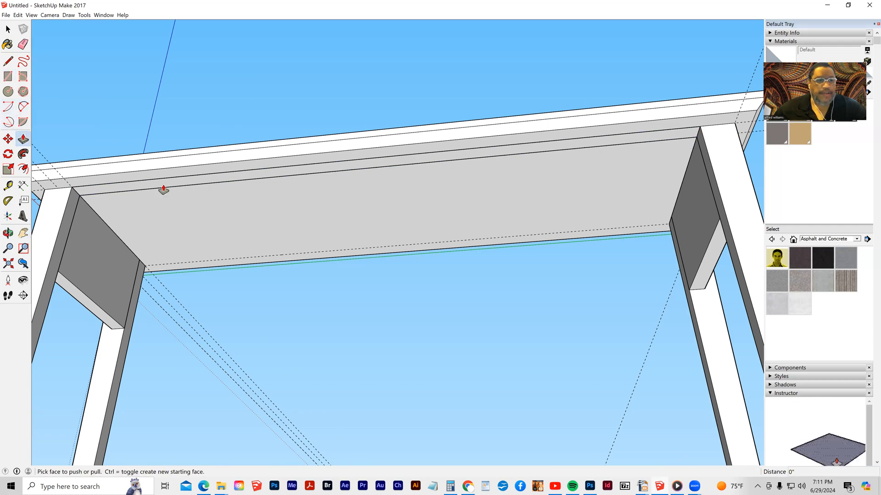
left_click(226, 182)
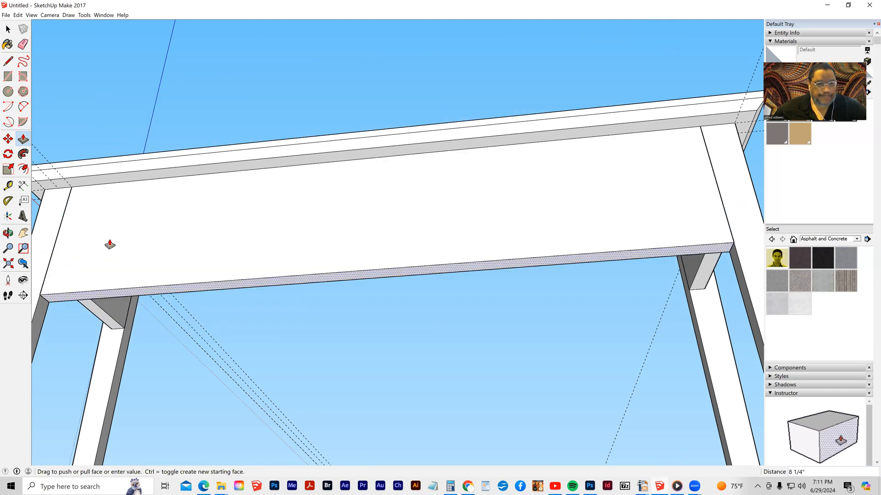
left_click(139, 246)
type("6")
key("Return")
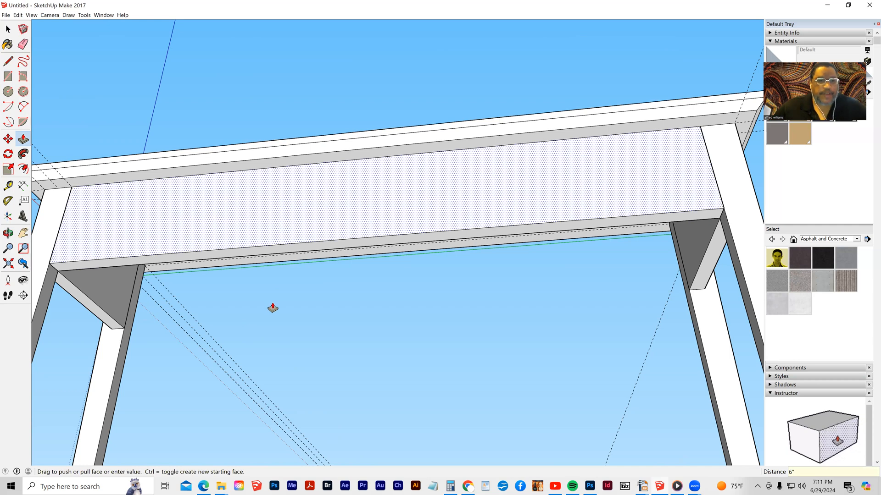
Step: Make the front skirt board a component named "front skirt", replacing the selection with the component
middle_click_drag(274, 308, 237, 389)
key("space")
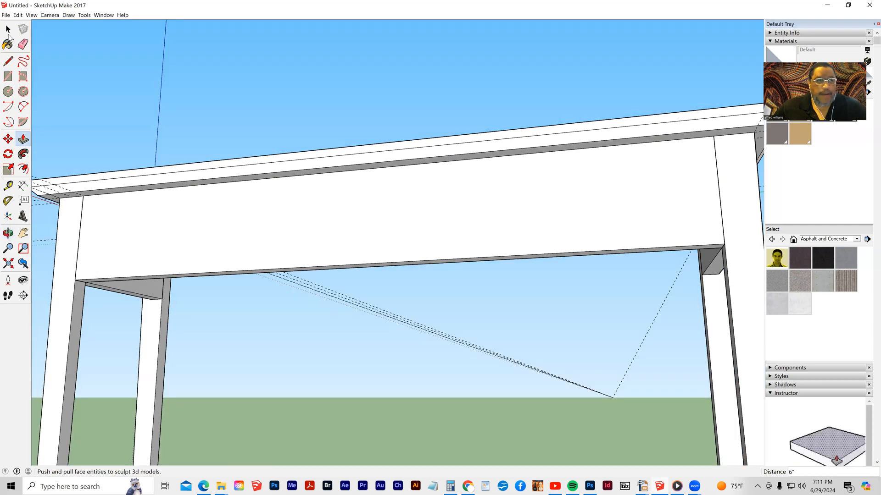
left_click(347, 227)
double_click(347, 226)
right_click(347, 226)
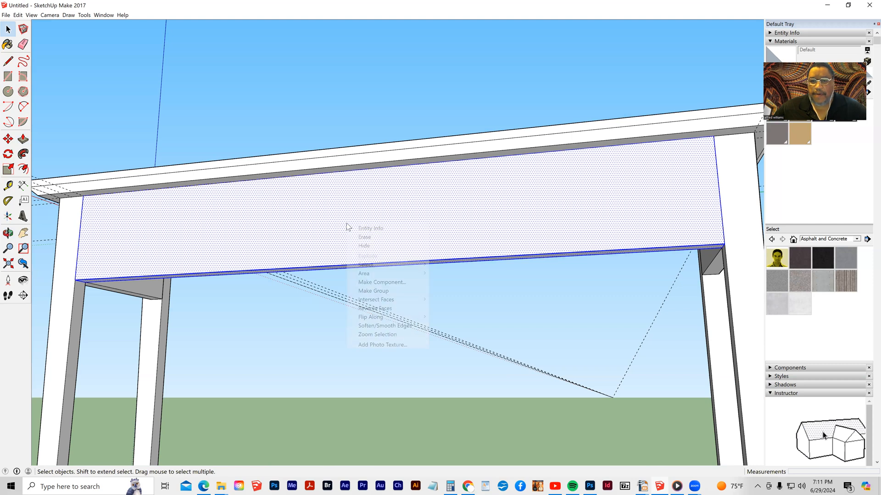
left_click(367, 282)
type("t")
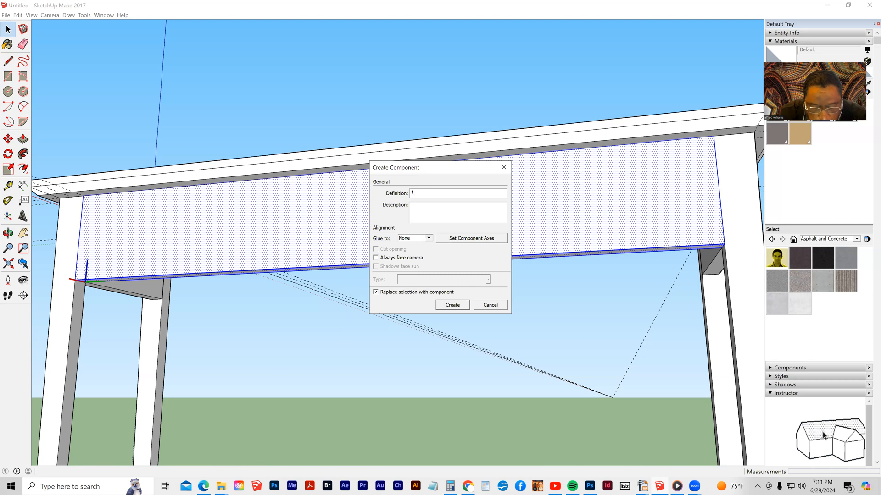
type("ront skirt")
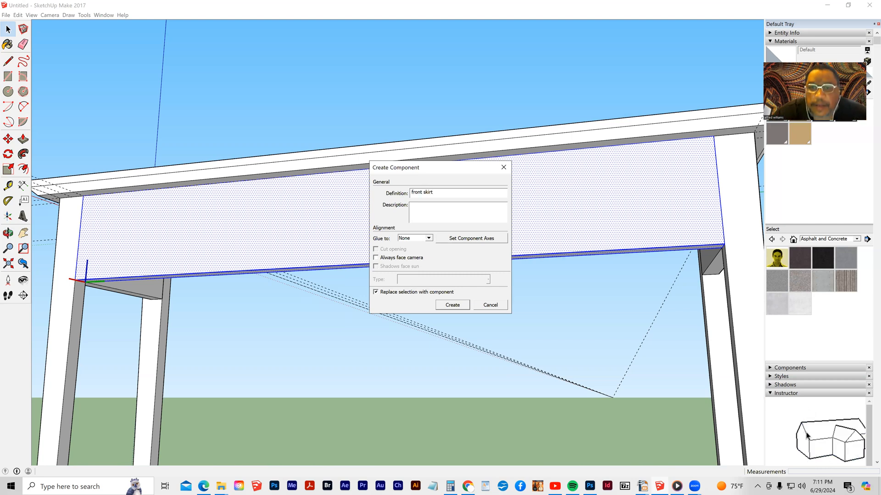
left_click(452, 305)
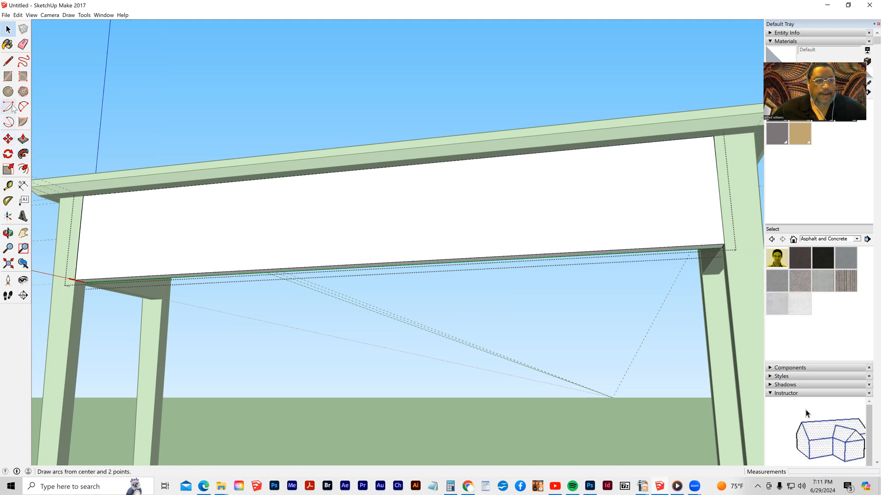
Step: Open the front skirt component for editing and place a guide on its front face 1" above the bottom edge
left_click(8, 186)
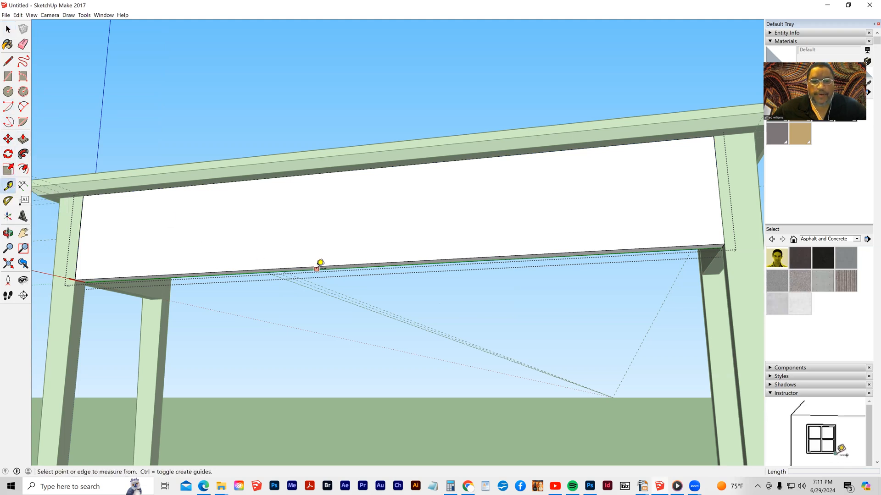
left_click(316, 266)
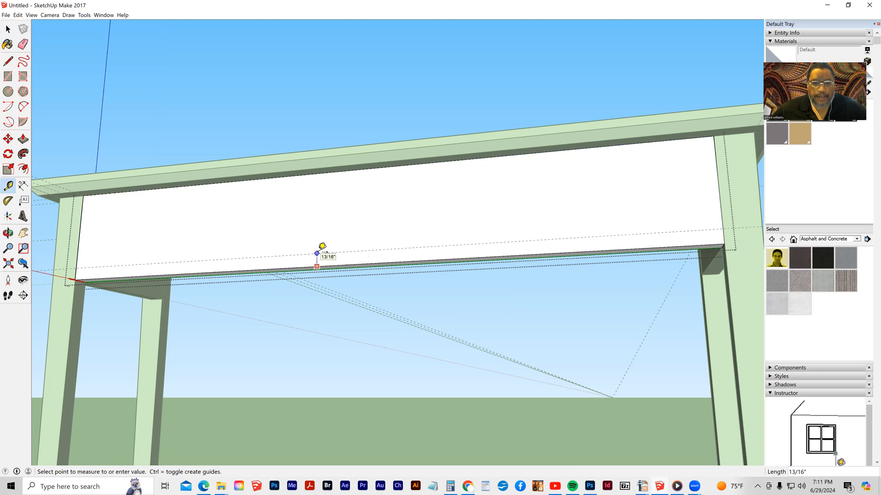
key("Return")
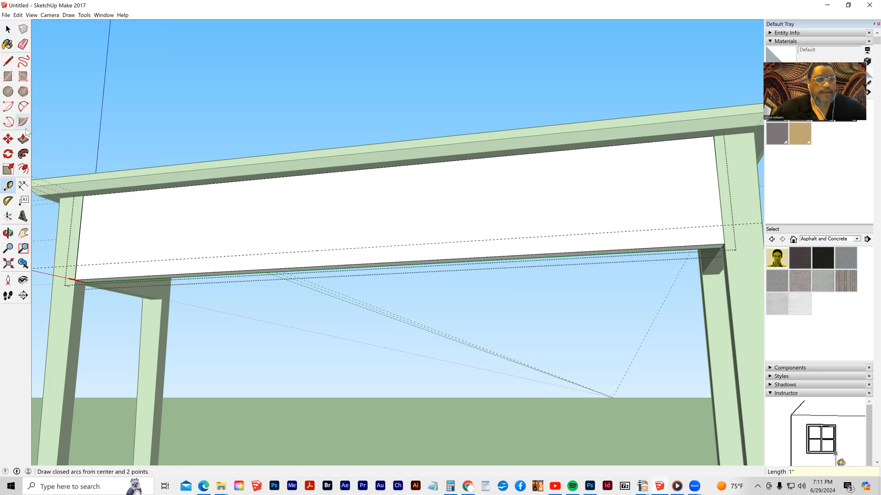
Step: Draw an arc with a 1" bulge on the front skirt's front face, spanning its two lower corners and peaking at the guide
left_click(24, 108)
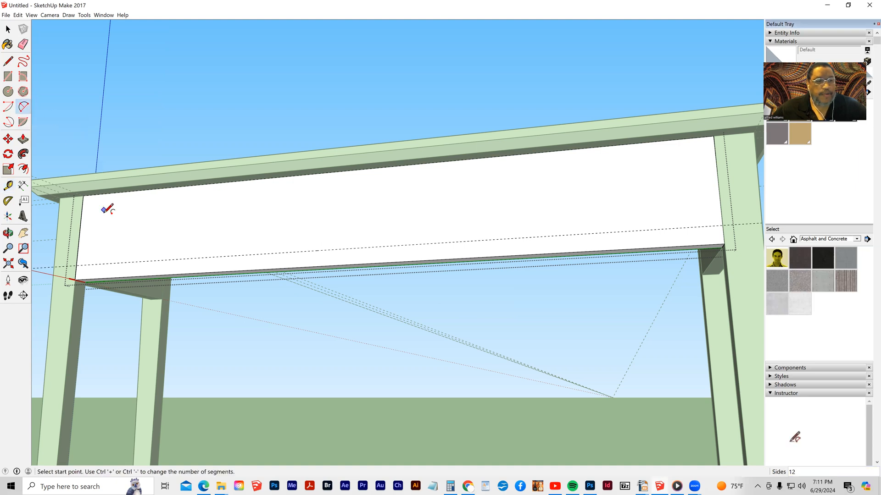
left_click(75, 279)
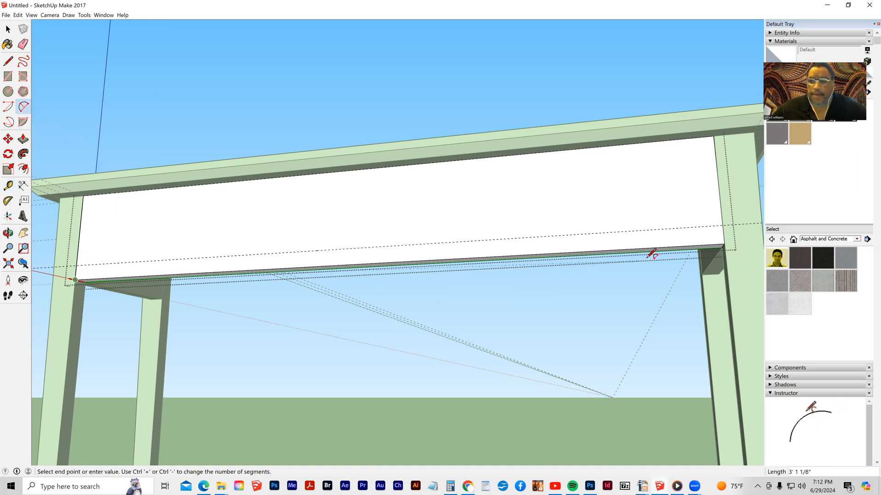
left_click(725, 244)
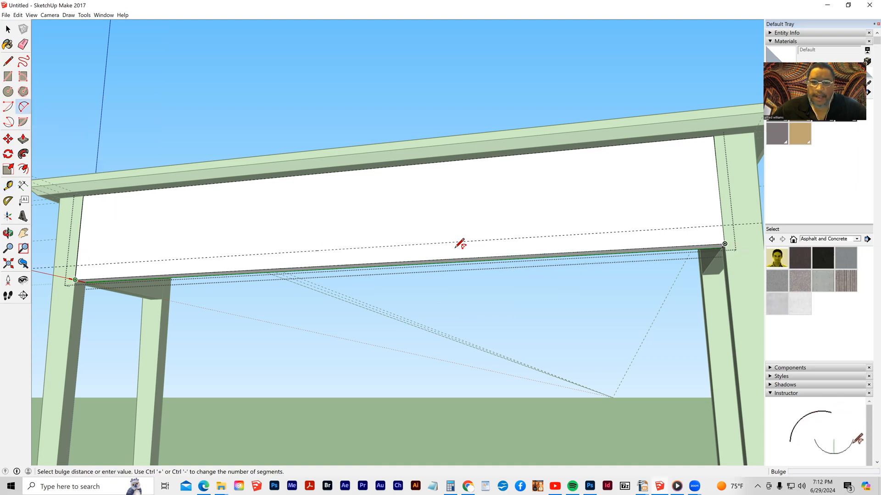
left_click(439, 240)
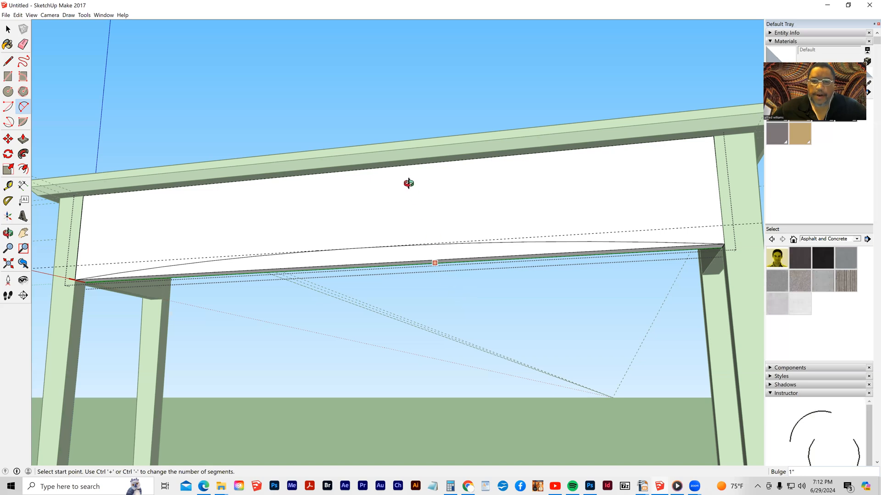
Step: Push the sliver below the arc back 1" to cut the skirt's arched bottom, and finish editing the front skirt component
middle_click_drag(408, 247, 407, 251)
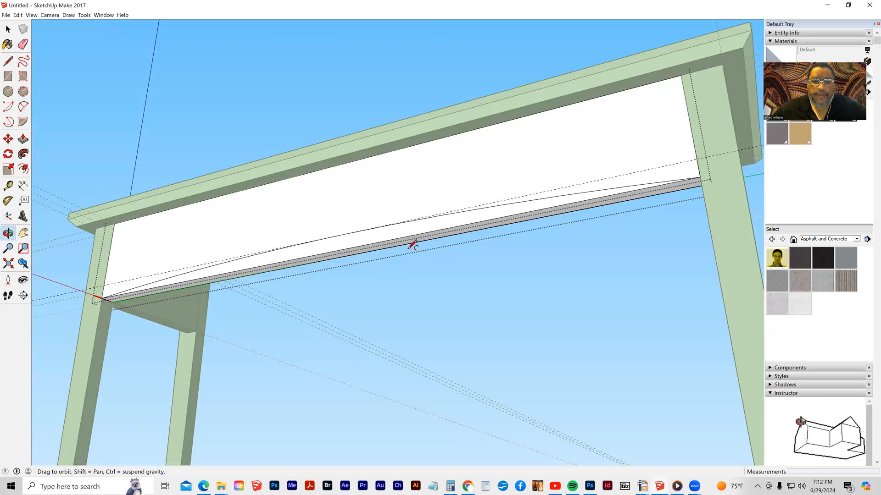
middle_click_drag(1, 77, 6, 69)
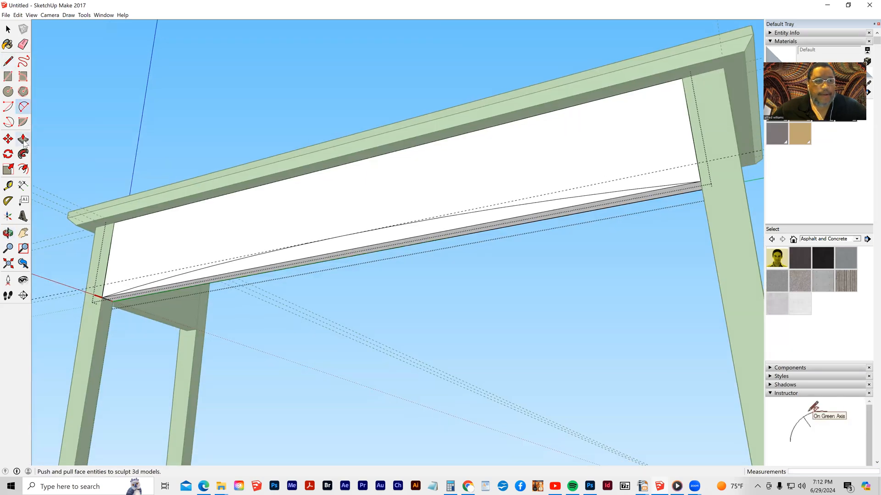
left_click(327, 253)
left_click(398, 315)
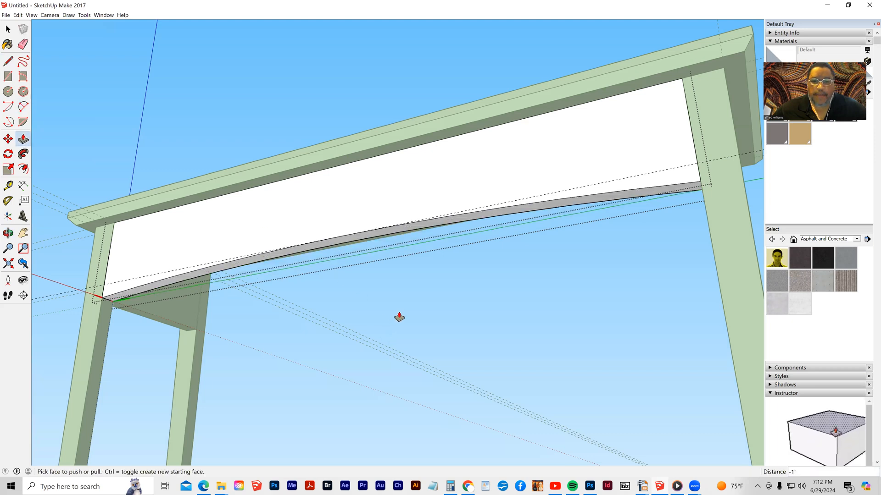
middle_click_drag(327, 307, 294, 312)
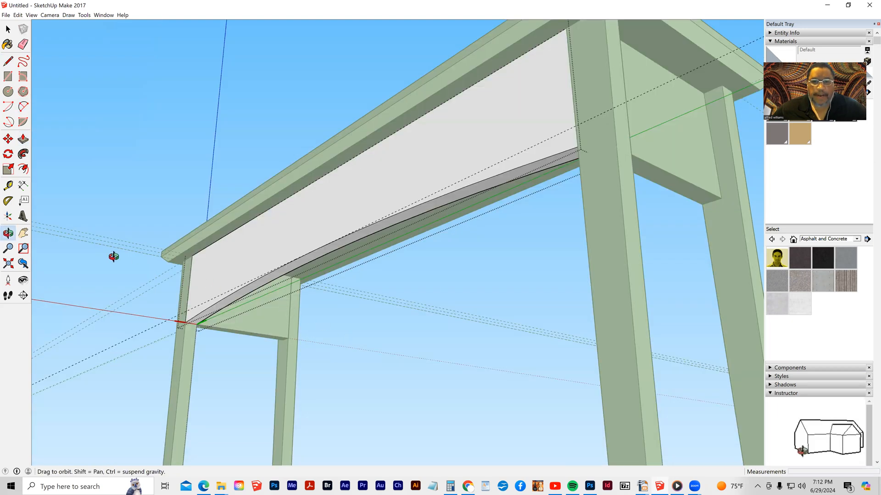
middle_click_drag(53, 262, 343, 313)
middle_click_drag(272, 312, 285, 320)
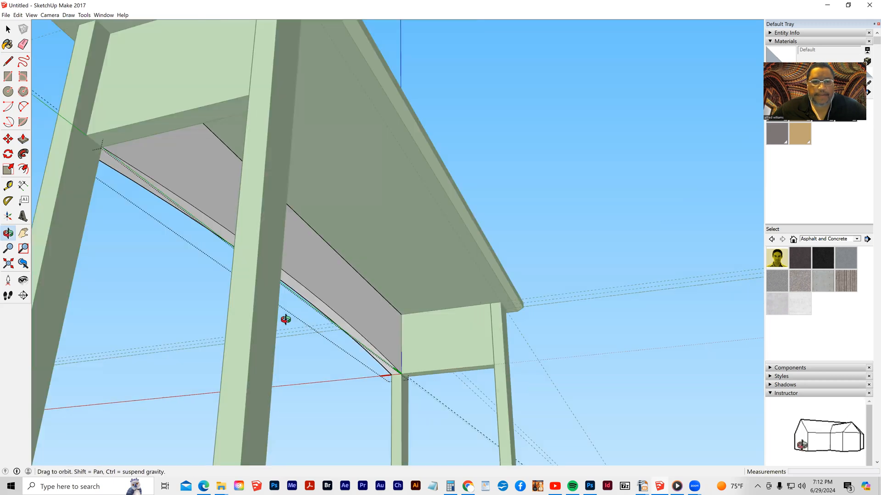
key("space")
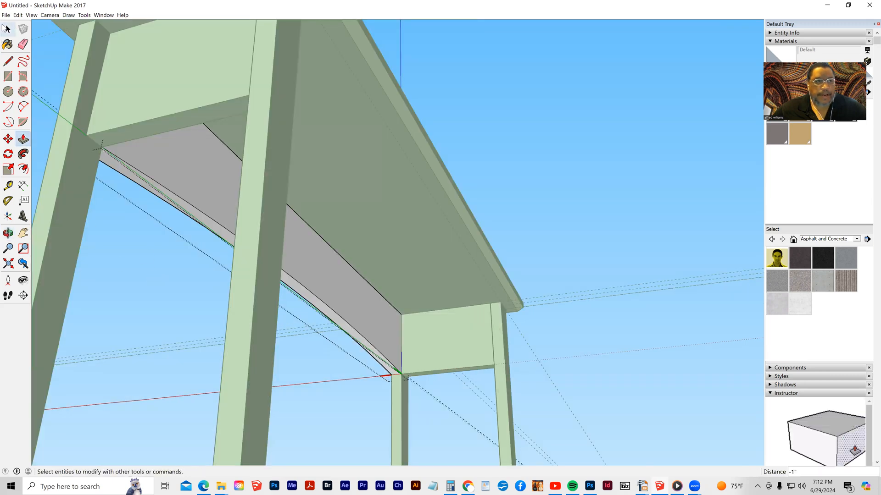
left_click(161, 269)
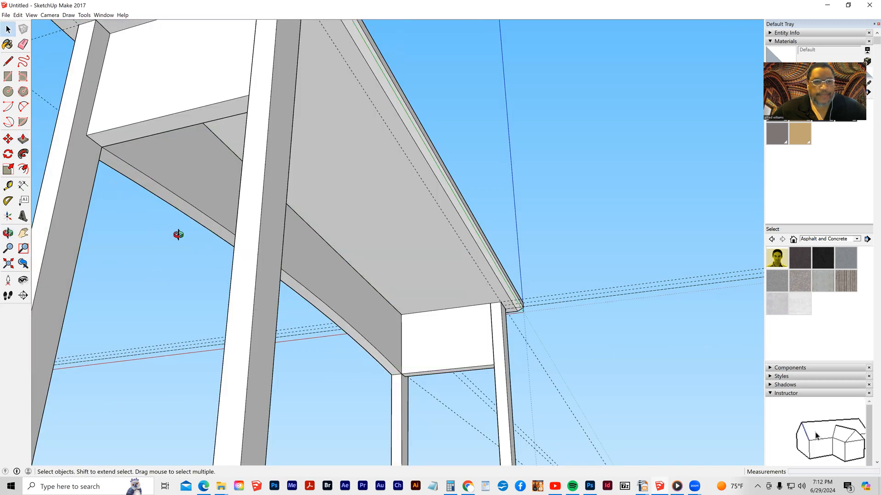
Step: Copy the front skirt about 9" back along the red axis, from its upper inner corner to the rear leg
middle_click_drag(177, 234, 149, 232)
left_click(170, 173)
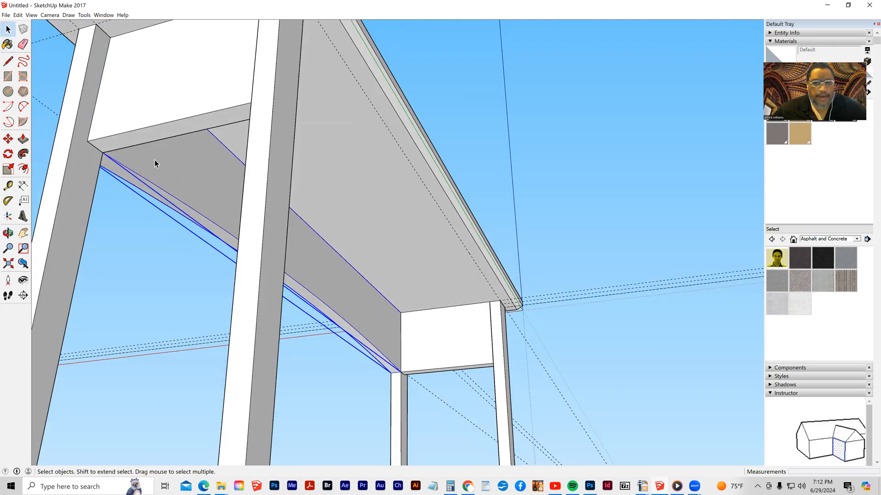
left_click(7, 138)
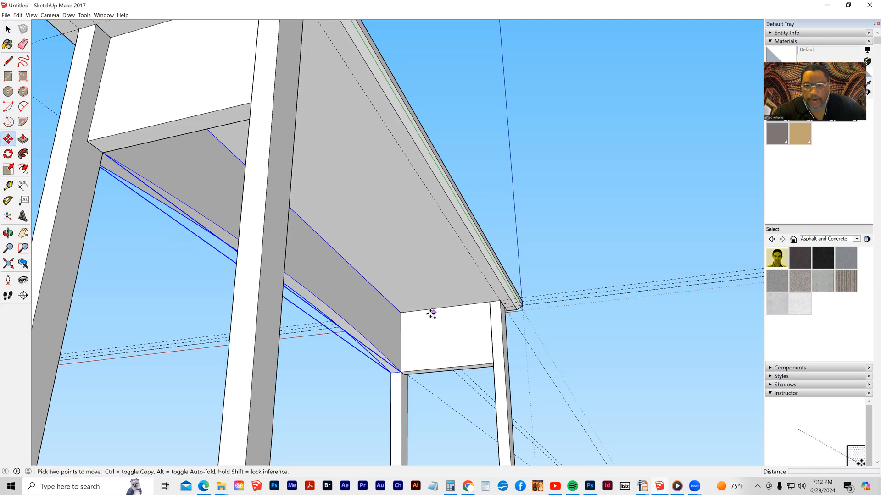
left_click(400, 313)
key("ctrl")
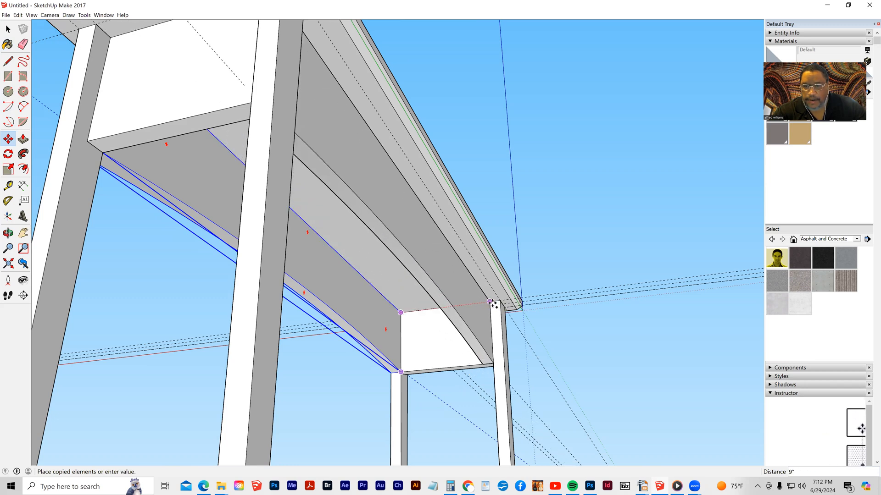
left_click(487, 304)
Step: Move the copied skirt 1" further back so it sits between the two rear legs, and clear the selection
middle_click_drag(448, 407, 479, 407)
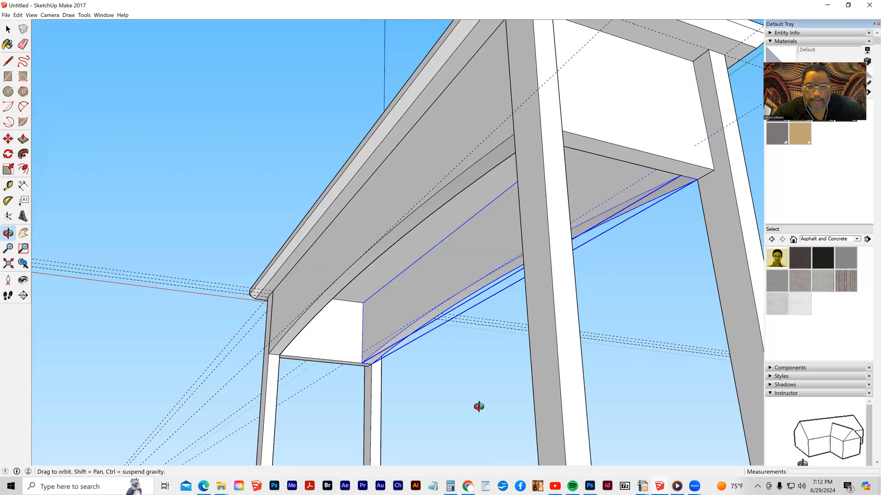
middle_click_drag(393, 356, 490, 305)
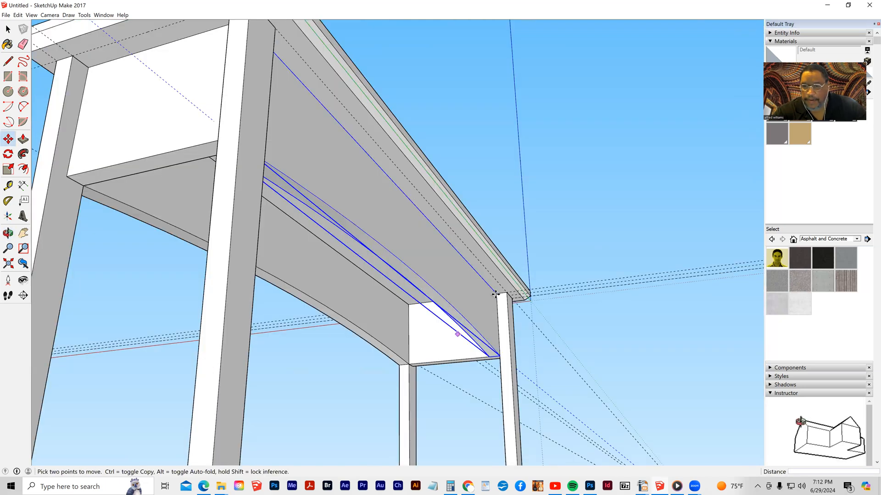
left_click(498, 294)
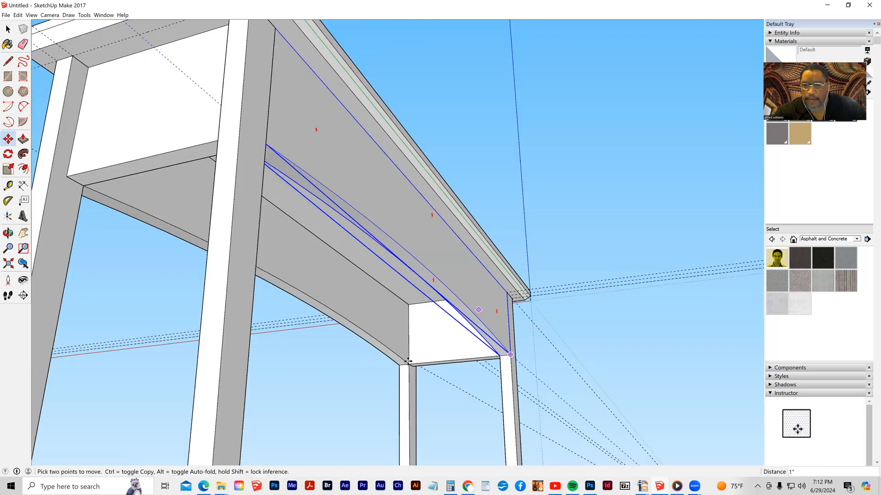
key("space")
left_click(158, 429)
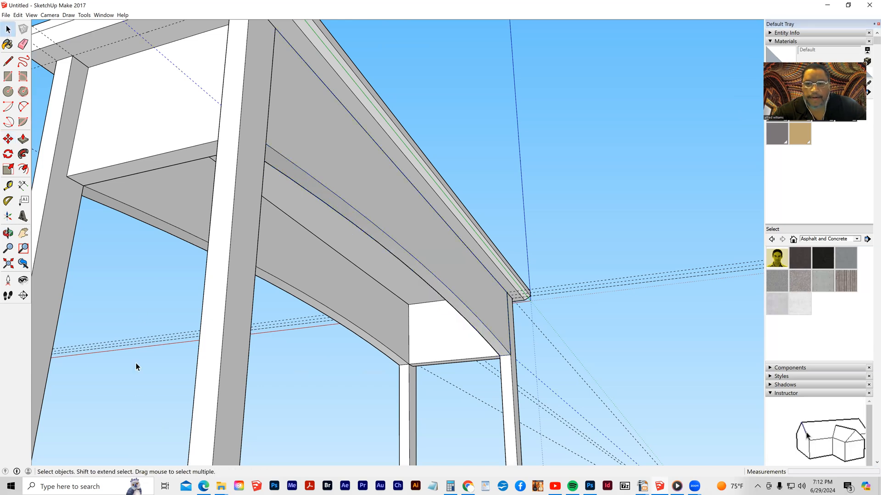
Step: Draw a 3" by 15" rectangle on the front skirt's front face, near the left front leg and above the arch
middle_click_drag(136, 362, 537, 458)
middle_click_drag(351, 383, 500, 377)
middle_click_drag(549, 429, 629, 395)
middle_click_drag(669, 420, 420, 249)
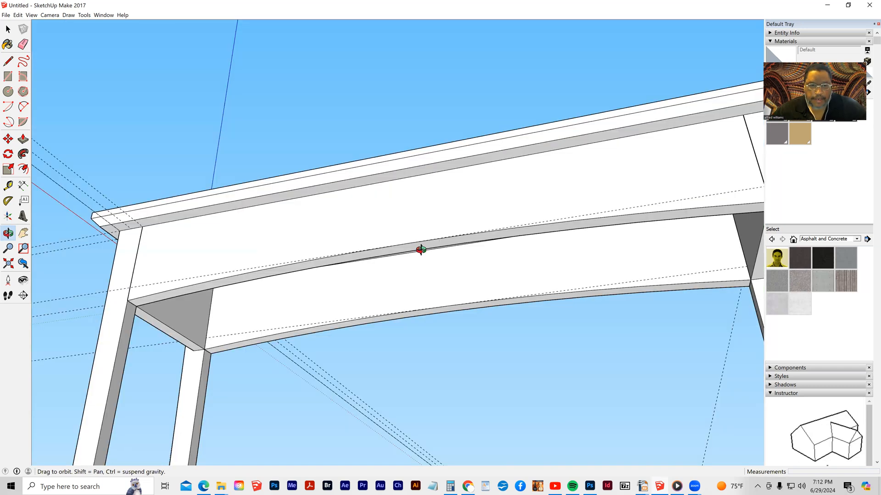
middle_click_drag(341, 147, 285, 305)
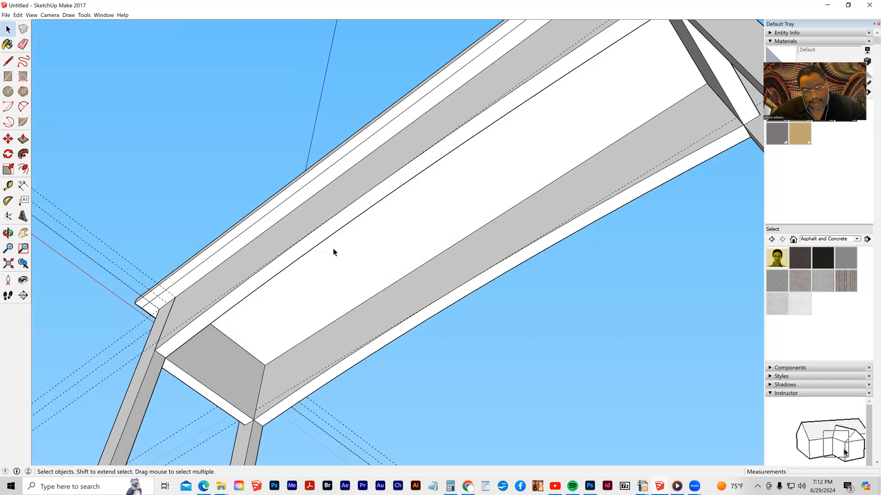
middle_click_drag(310, 311, 257, 301)
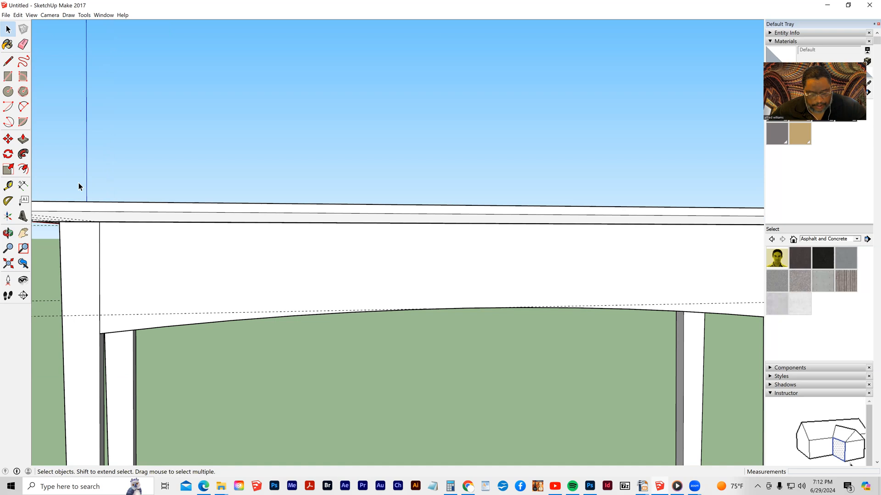
left_click(9, 76)
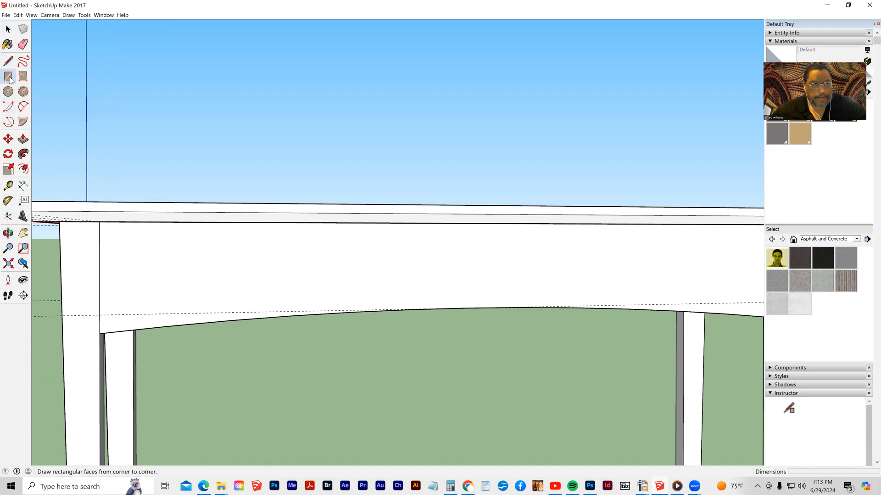
left_click(138, 244)
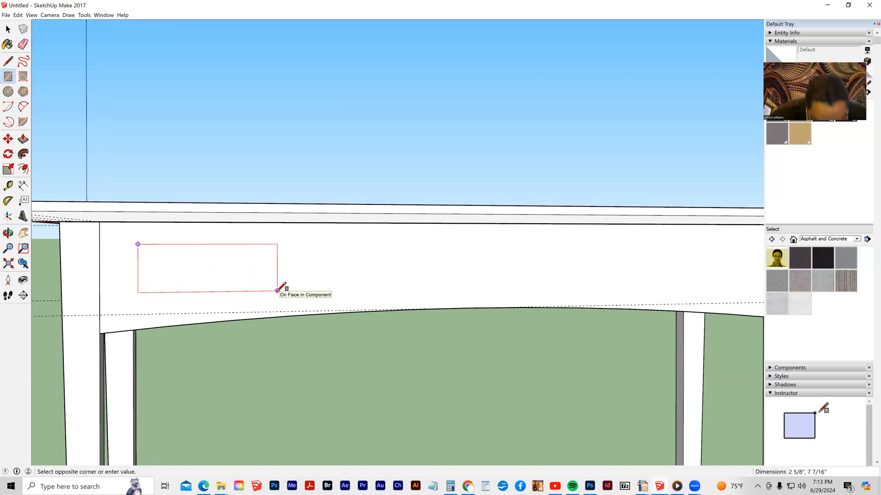
type("3\"")
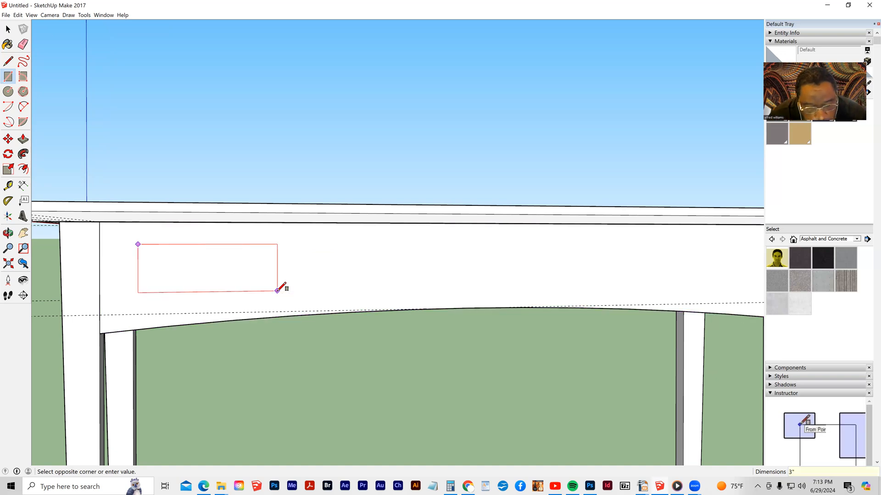
type(",15\"")
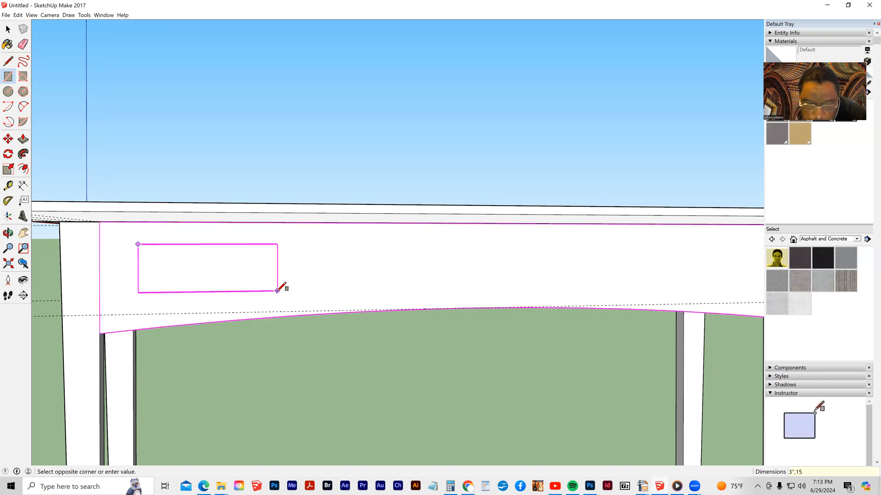
key("Return")
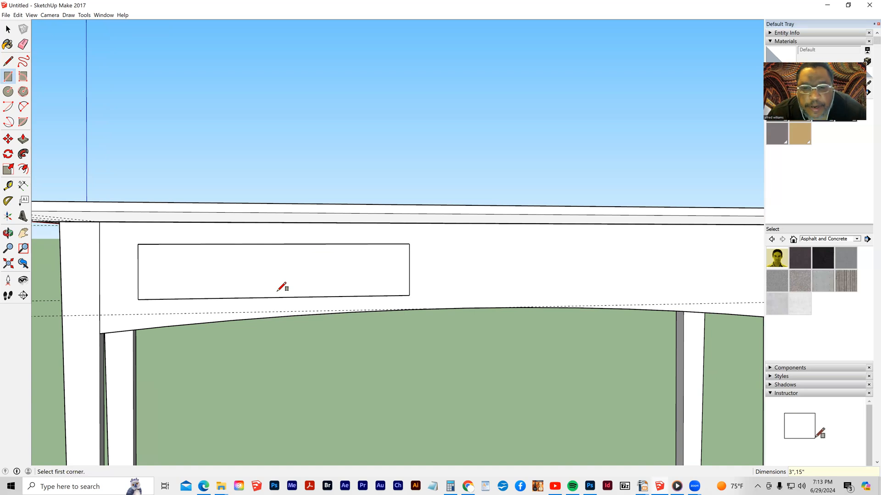
Step: Make the rectangle on the front skirt a component named "drawer", replacing the selection with the component
left_click(8, 29)
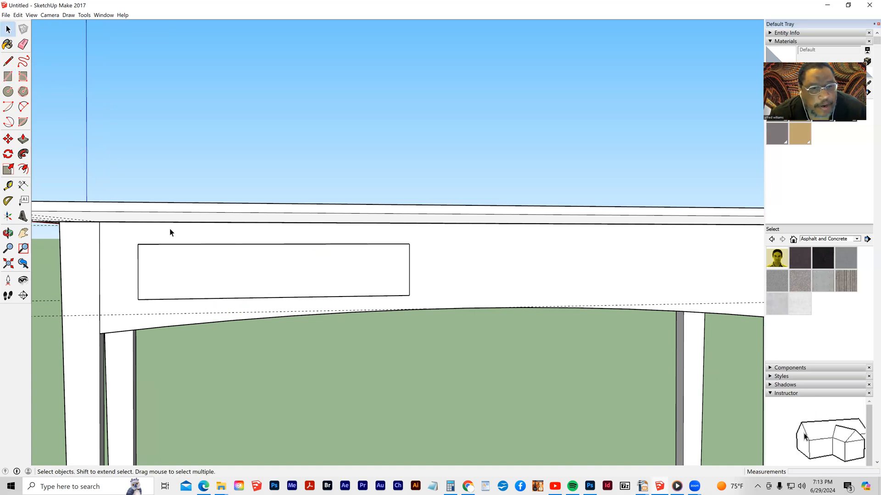
left_click(205, 277)
right_click(205, 278)
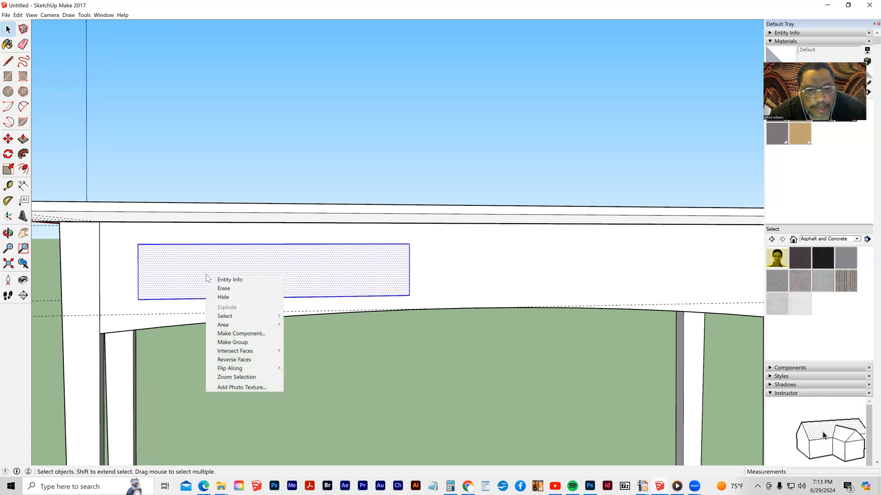
left_click(232, 333)
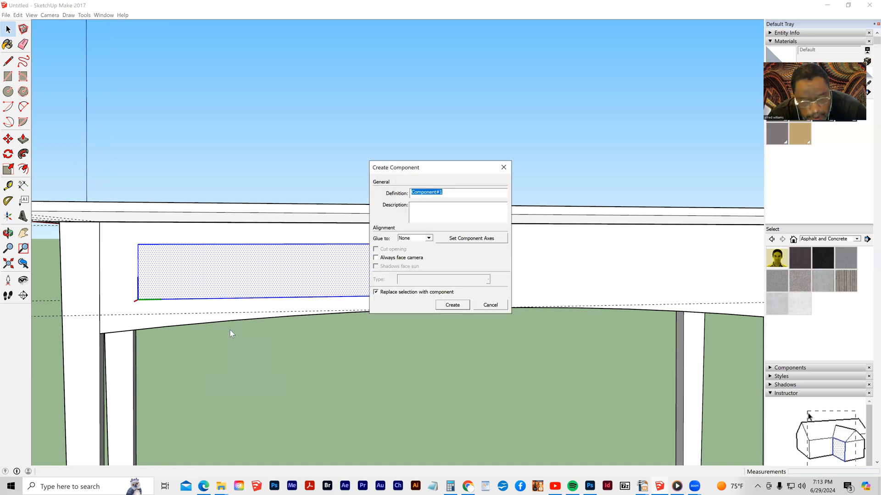
type("drawer")
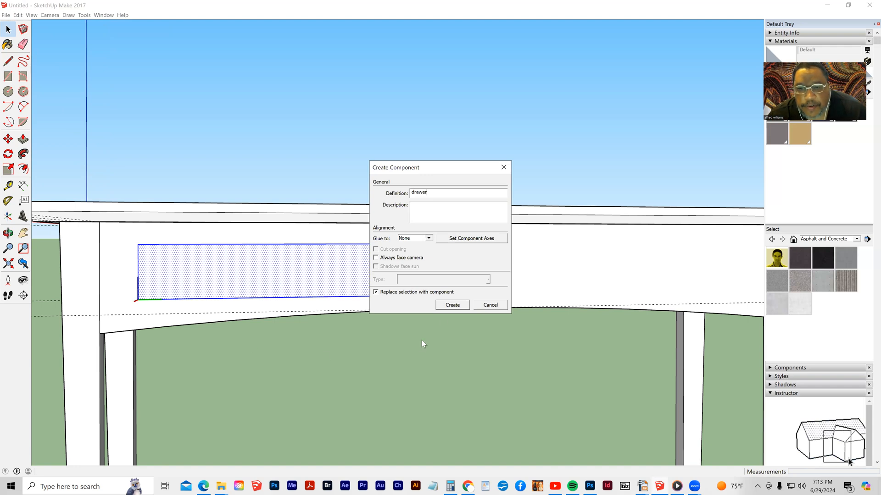
left_click(451, 305)
Step: Open the drawer component for editing and extrude its face 1" outward from the front skirt with Push/Pull
middle_click_drag(271, 290, 339, 295)
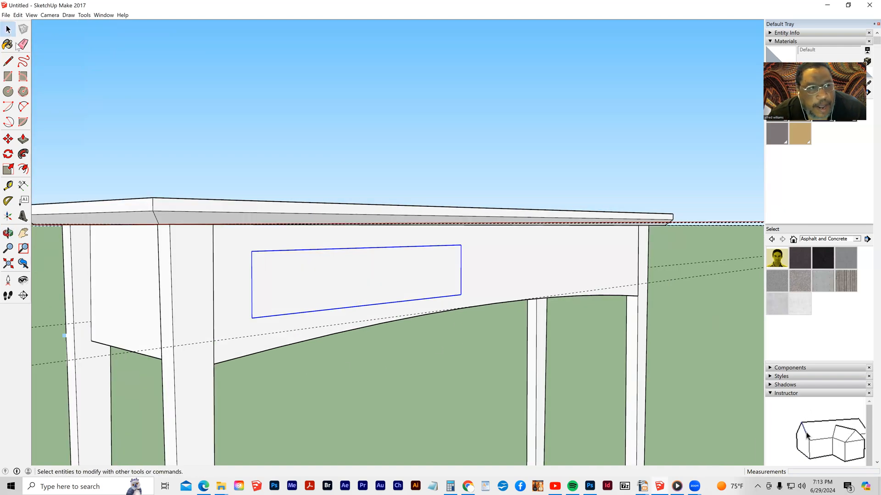
double_click(274, 280)
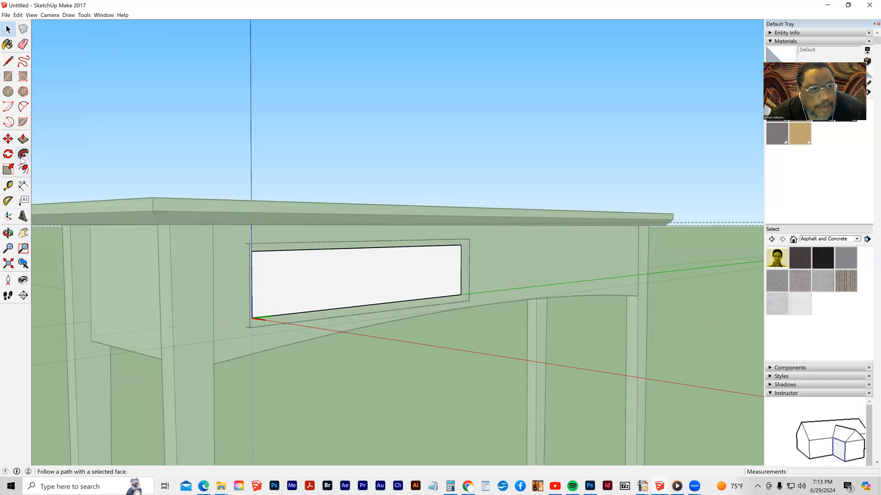
left_click(23, 139)
left_click(264, 278)
type("1")
key("Return")
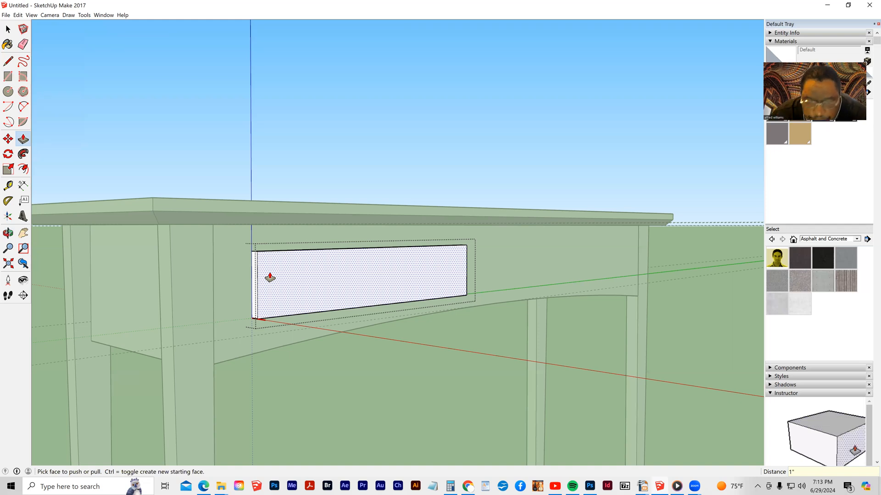
left_click(269, 277)
Step: Draw a short diagonal line across the lower front corner of the drawer's left end to form a bevel profile
middle_click_drag(257, 358, 310, 330)
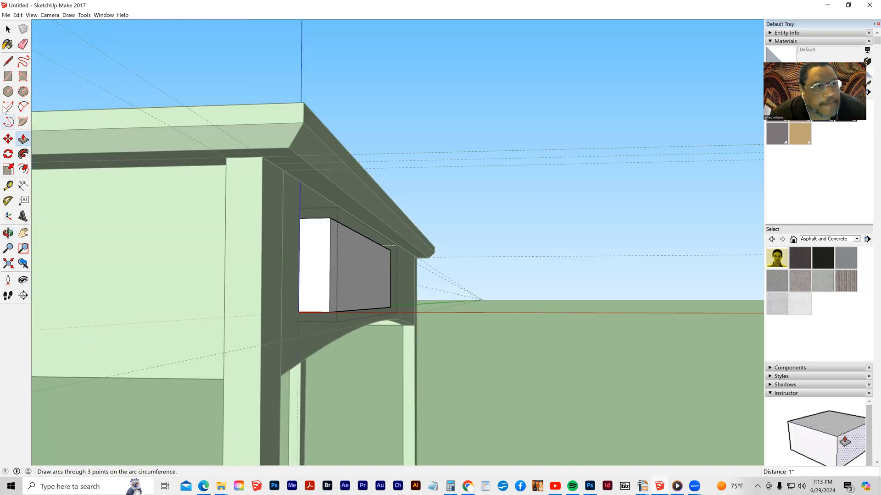
left_click(8, 61)
left_click(330, 301)
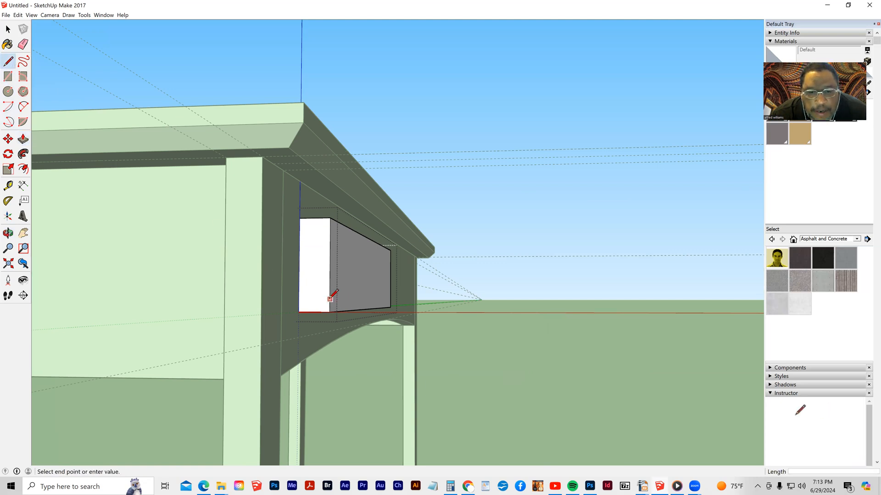
left_click(318, 312)
middle_click_drag(373, 338, 167, 210)
Step: Bevel all edges of the drawer's front face by sweeping the triangular profile around it with Follow Me, and close the component
left_click(8, 30)
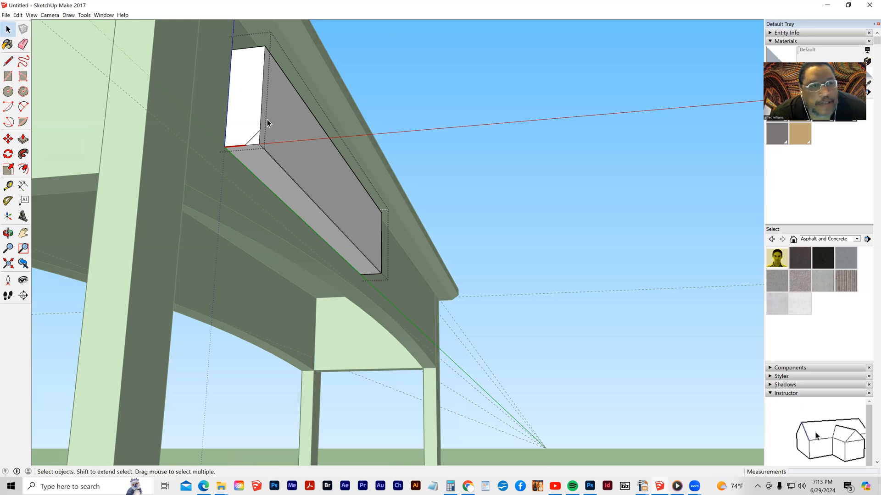
left_click(317, 162)
left_click(23, 153)
left_click(259, 148)
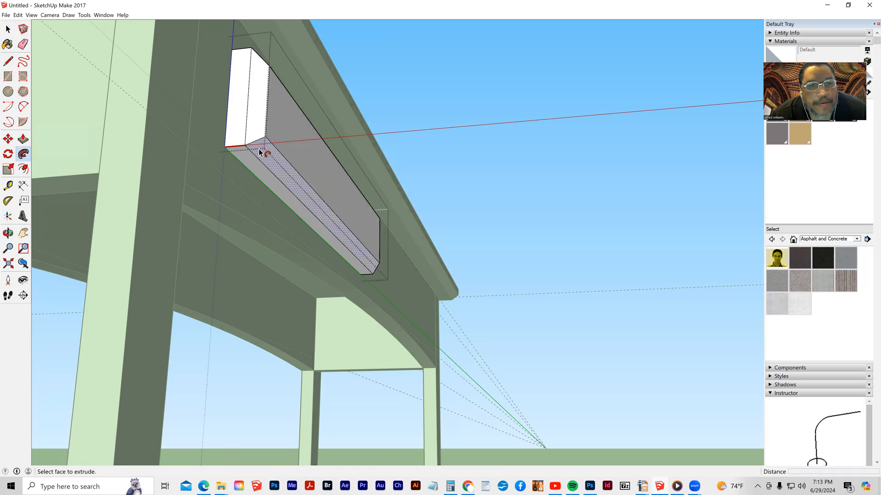
middle_click_drag(259, 151, 243, 204)
middle_click_drag(198, 269, 3, 55)
key("space")
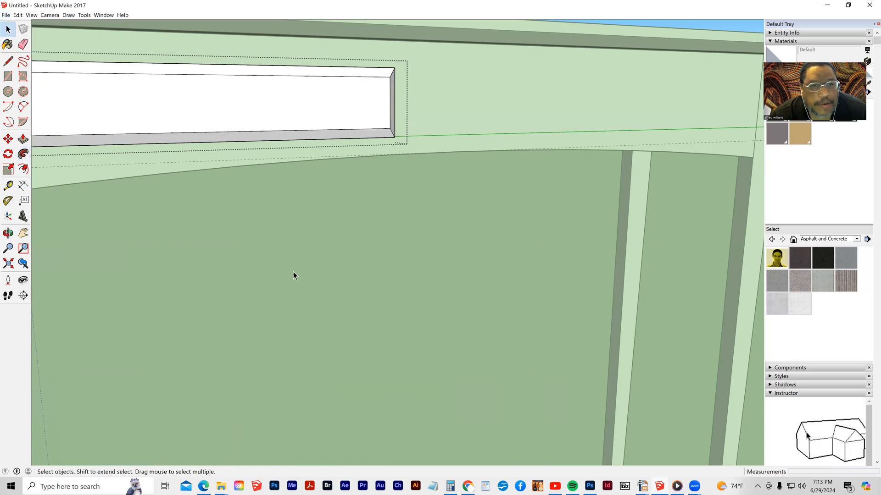
scroll(284, 268, "down", 5)
middle_click_drag(149, 215, 122, 182)
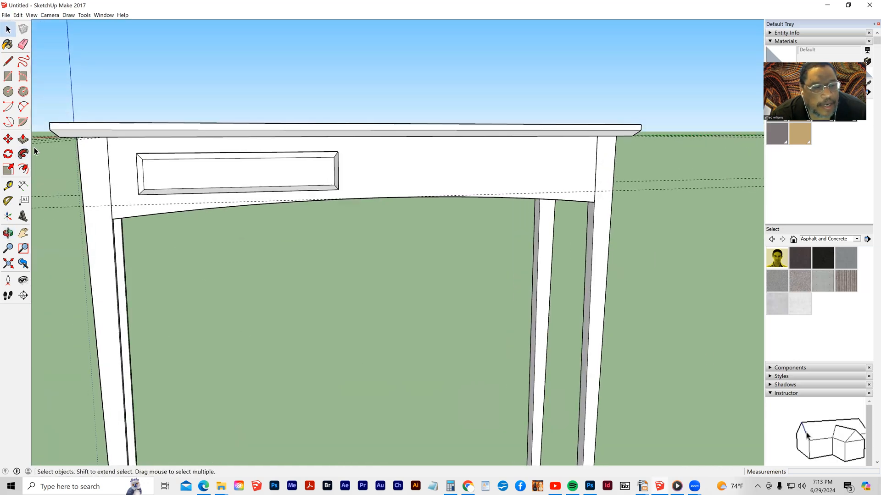
Step: Place vertical guides on the front skirt 1" in from the left and right front legs
left_click(9, 187)
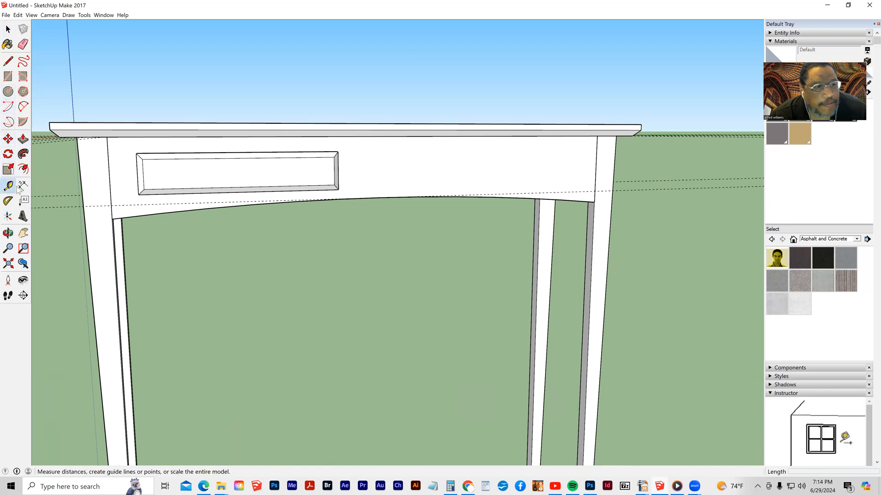
left_click(109, 177)
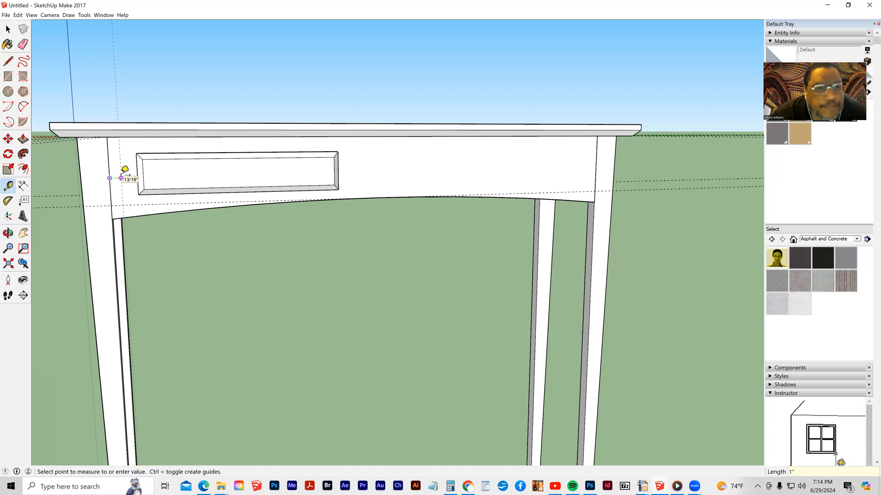
left_click(125, 170)
left_click(595, 169)
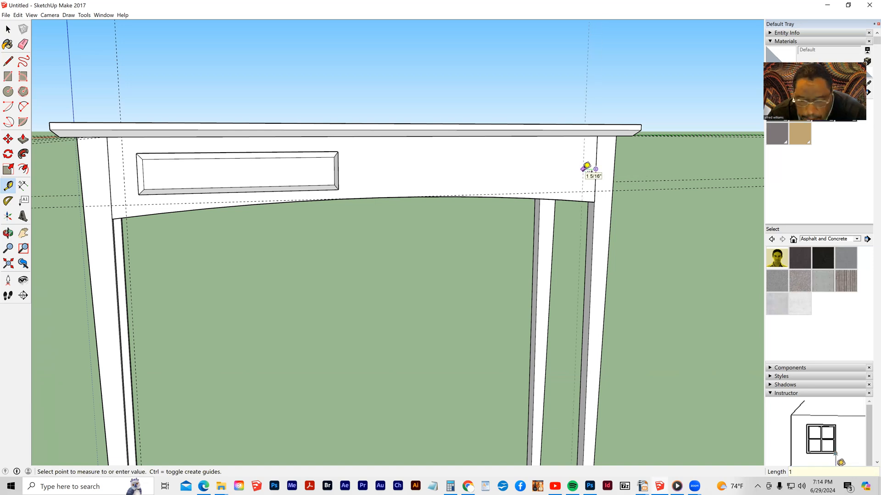
left_click(586, 167)
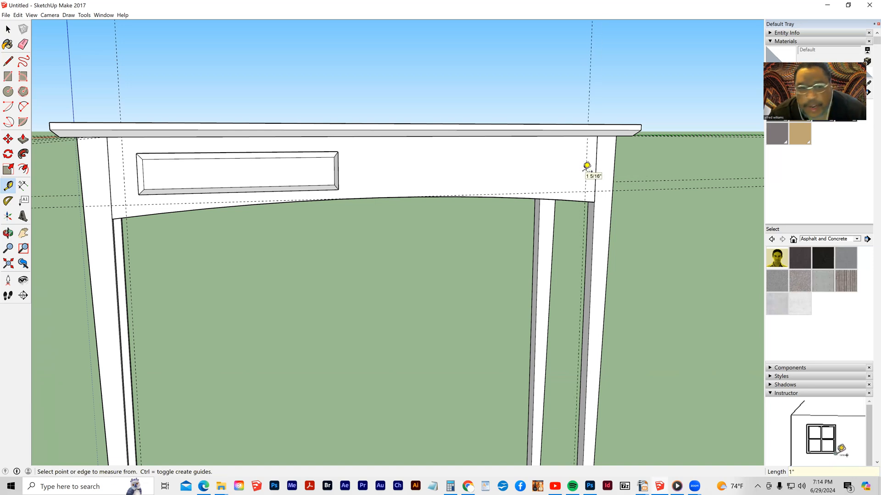
Step: Move the drawer sideways by its lower back corner to the guide beside the left front leg
left_click(8, 29)
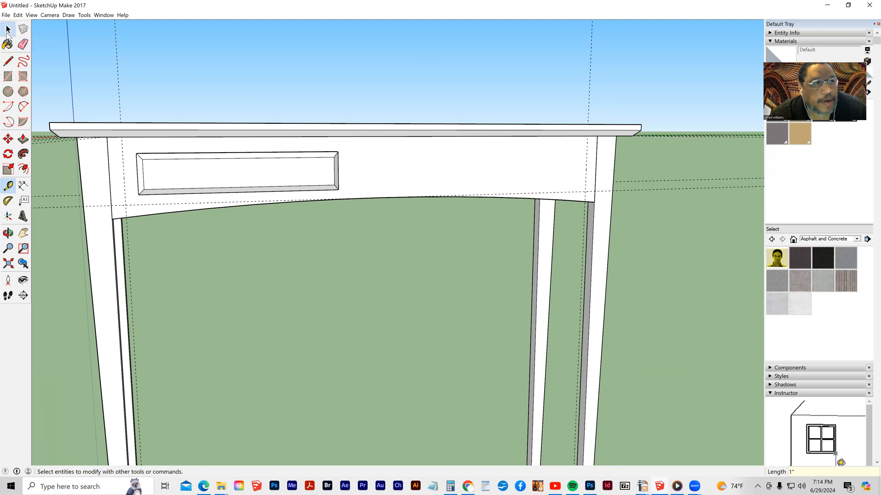
left_click(141, 196)
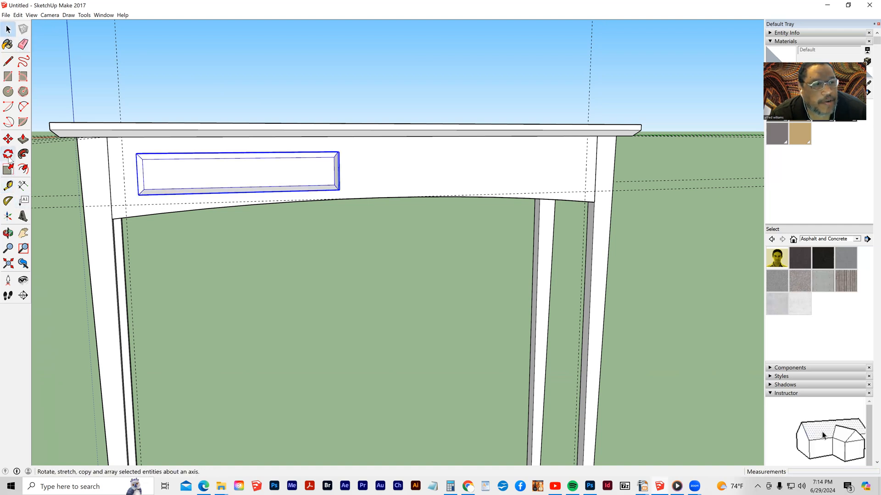
left_click(8, 138)
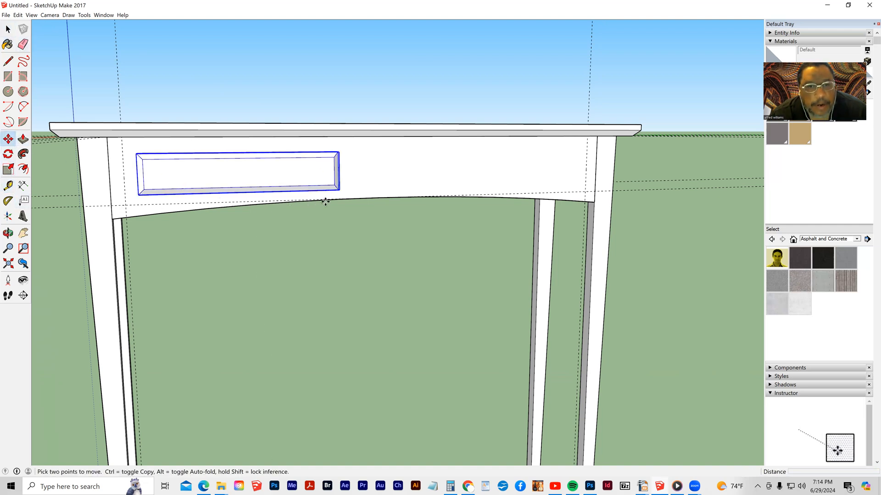
left_click(340, 190)
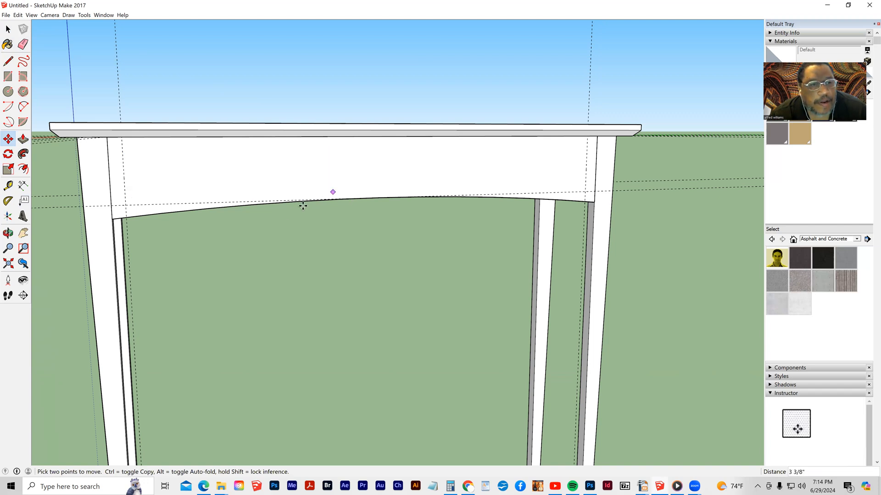
key("Escape")
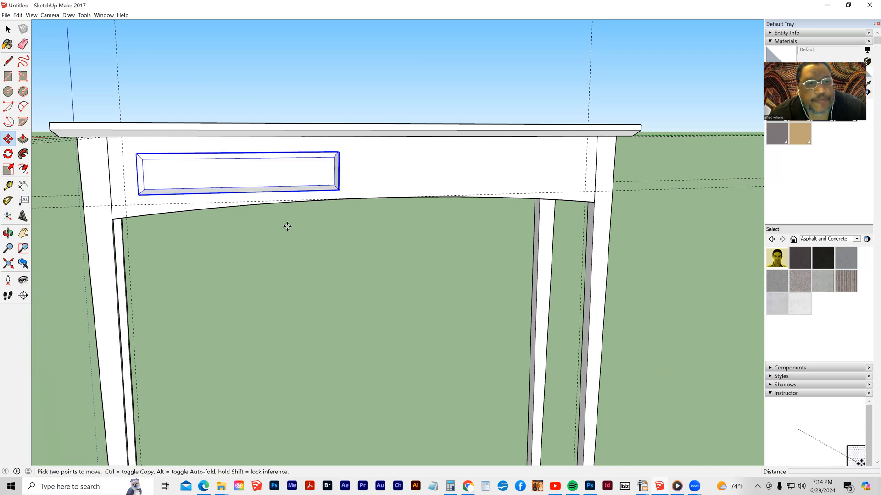
middle_click_drag(287, 226, 442, 231)
middle_click_drag(284, 216, 174, 193)
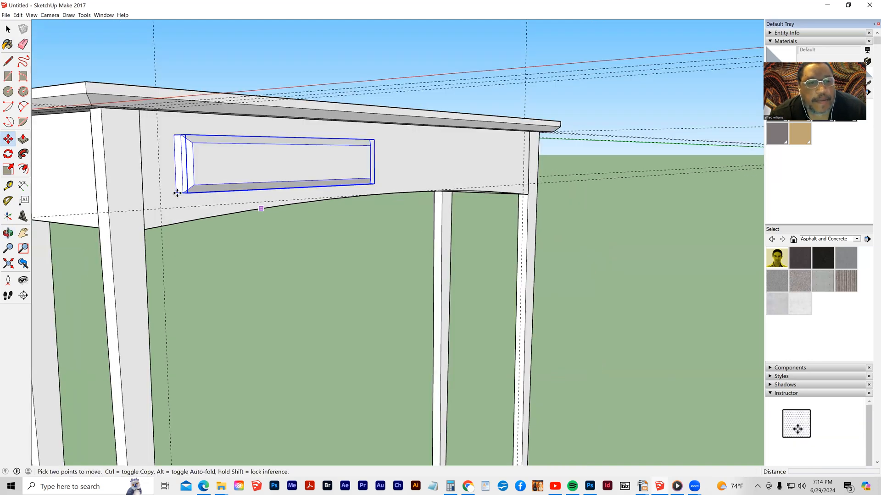
left_click(176, 192)
left_click(161, 194)
Step: Copy the drawer 2' along the front skirt to the guide beside the right front leg, and clear the selection
middle_click_drag(541, 275, 282, 260)
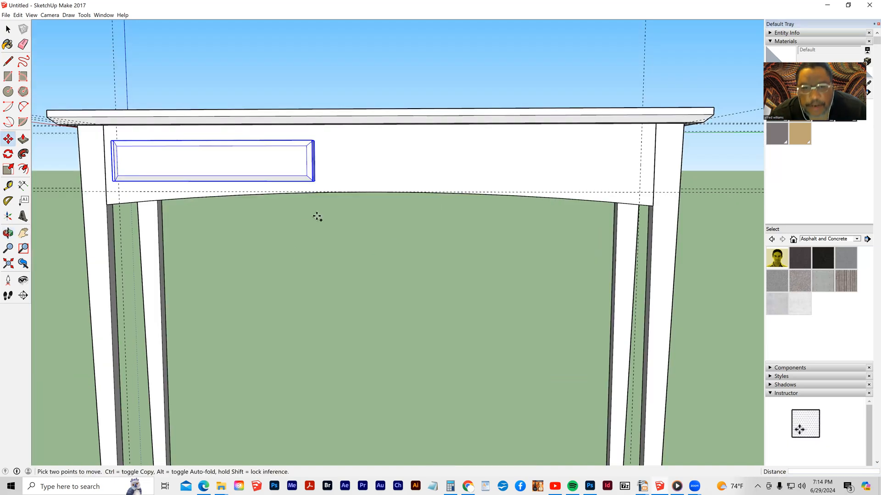
left_click(313, 181)
key("ctrl")
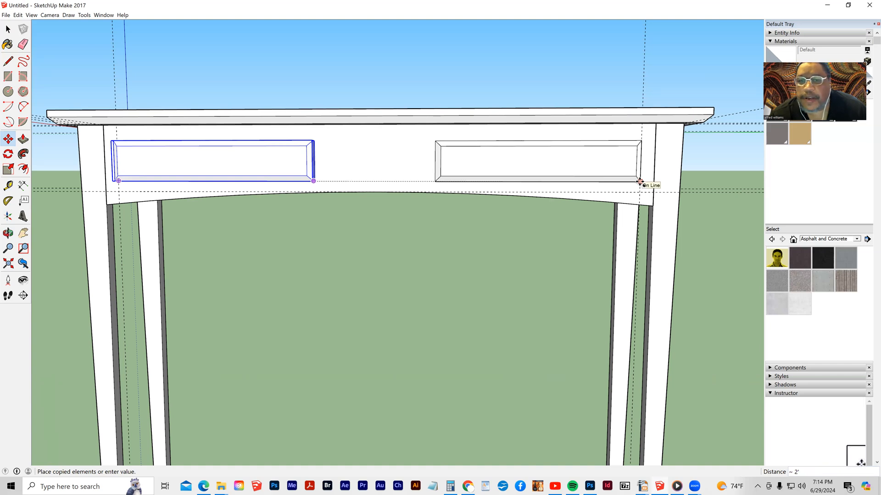
left_click(639, 182)
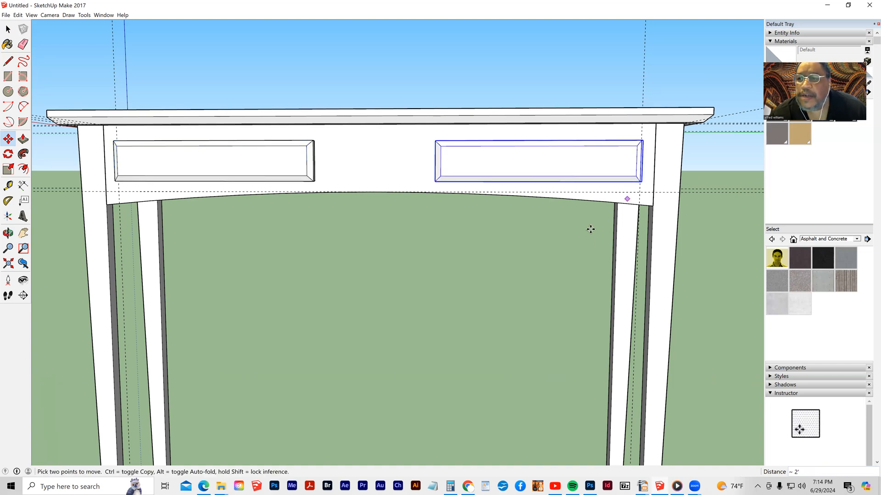
middle_click_drag(588, 230, 419, 235)
middle_click_drag(363, 233, 481, 284)
left_click(7, 29)
left_click(235, 252)
Step: Open the left drawer component for editing and draw a circle of about 7/16" radius at the centre of its front face
middle_click_drag(207, 195, 242, 191)
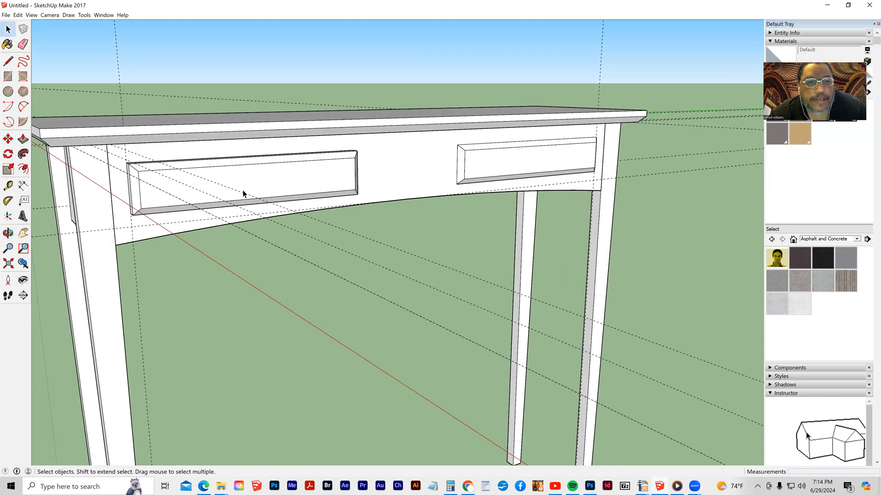
left_click(217, 185)
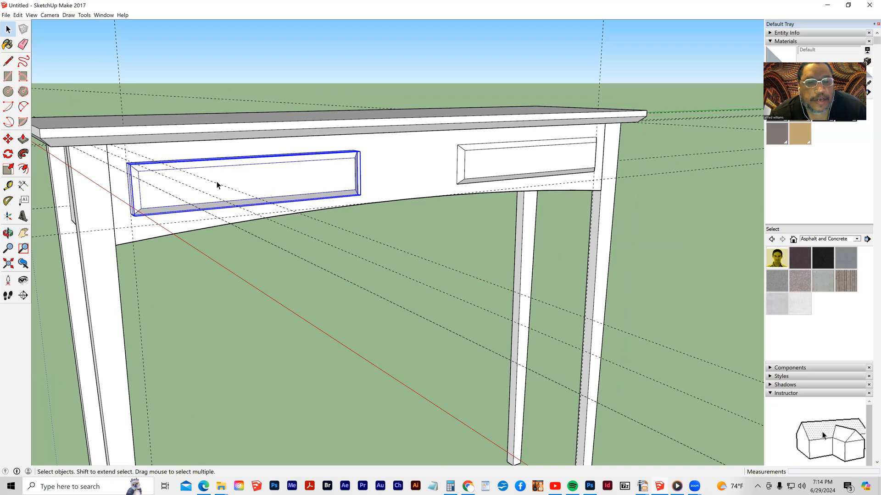
double_click(258, 188)
middle_click_drag(418, 289, 36, 184)
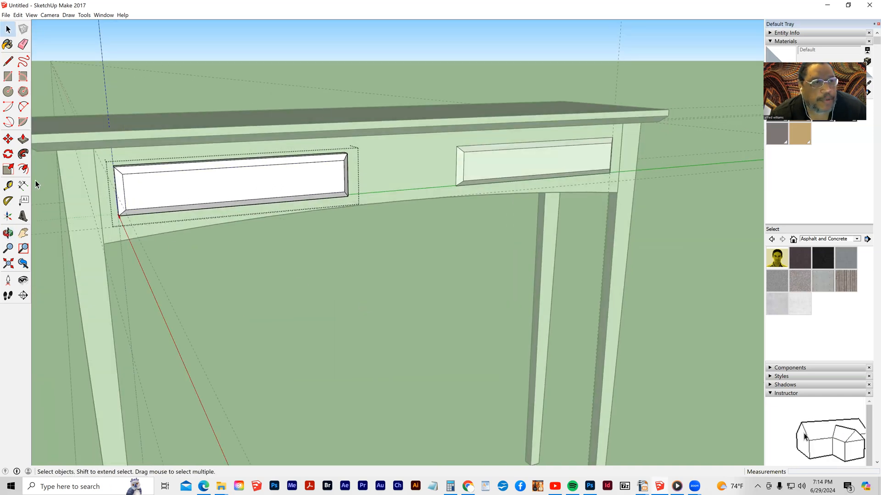
left_click(8, 92)
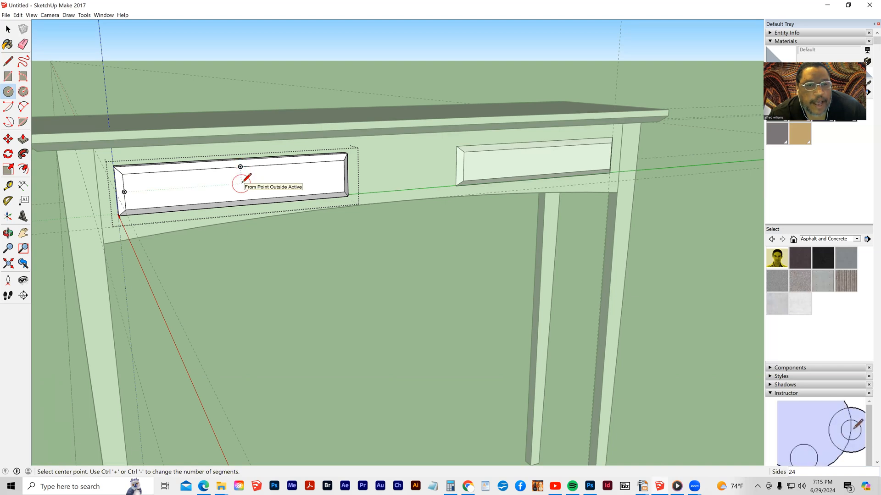
left_click(242, 183)
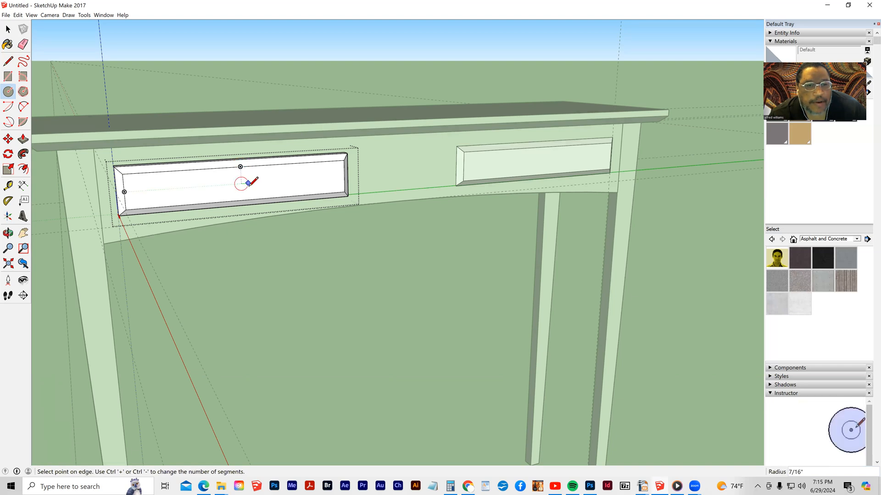
left_click(250, 183)
Step: Extrude the circle outward about 3/8" with Push/Pull to form a drawer knob, and close the component
middle_click_drag(210, 208, 12, 149)
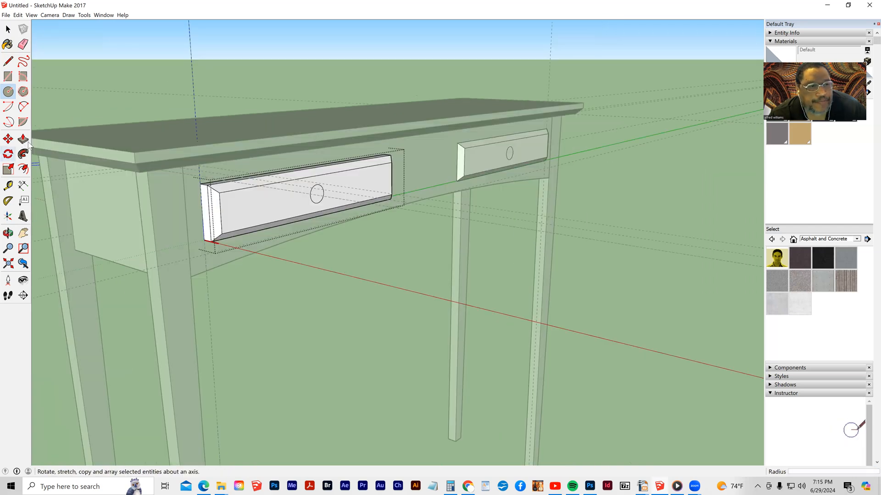
key("p")
left_click(314, 191)
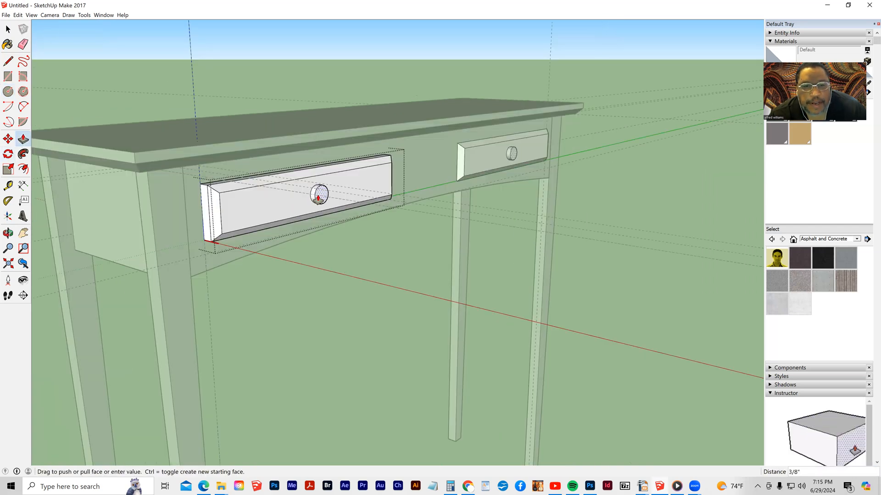
left_click(291, 213)
key("space")
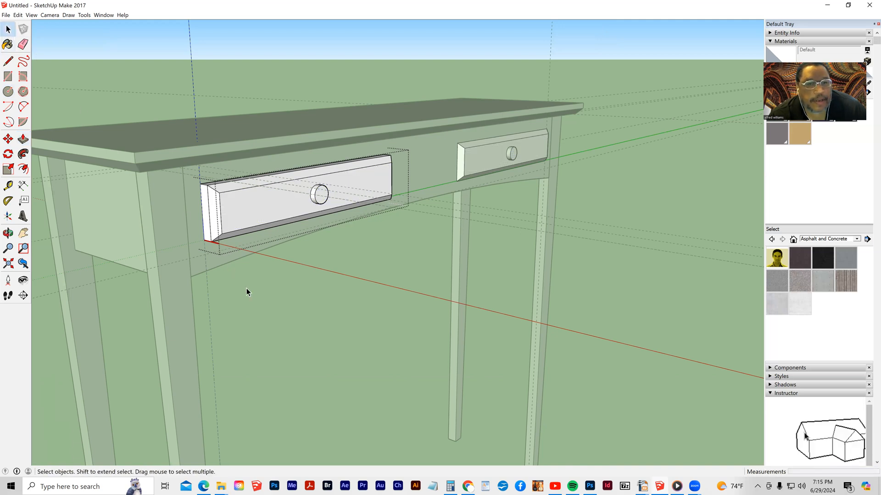
left_click(318, 305)
Step: Delete all guides from the model
scroll(318, 299, "down", 4)
middle_click_drag(318, 298, 320, 307)
middle_click_drag(265, 294, 257, 275)
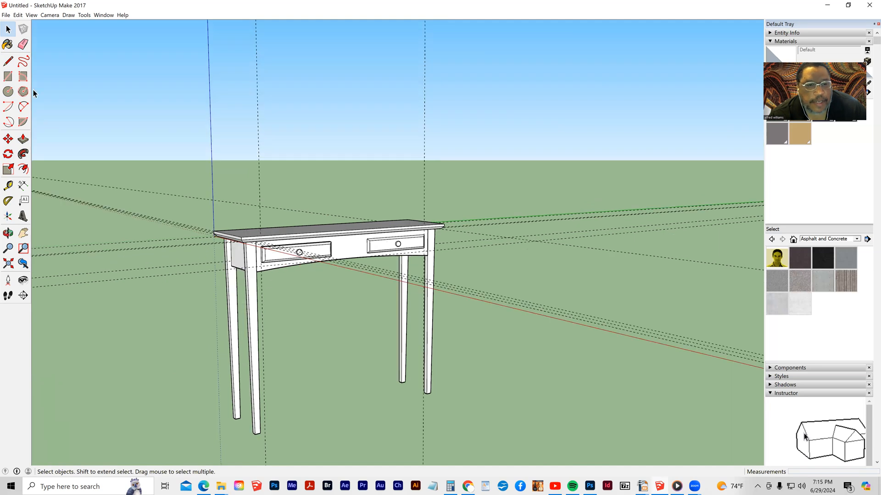
left_click(28, 15)
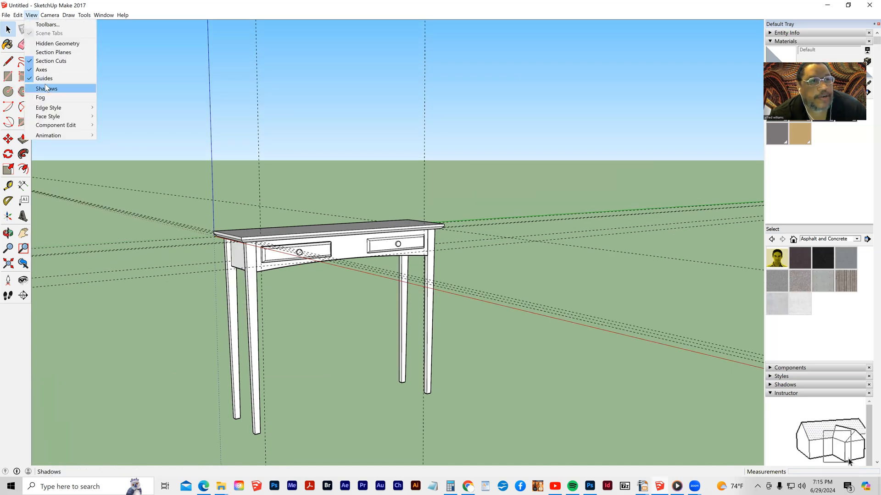
mouse_move(18, 15)
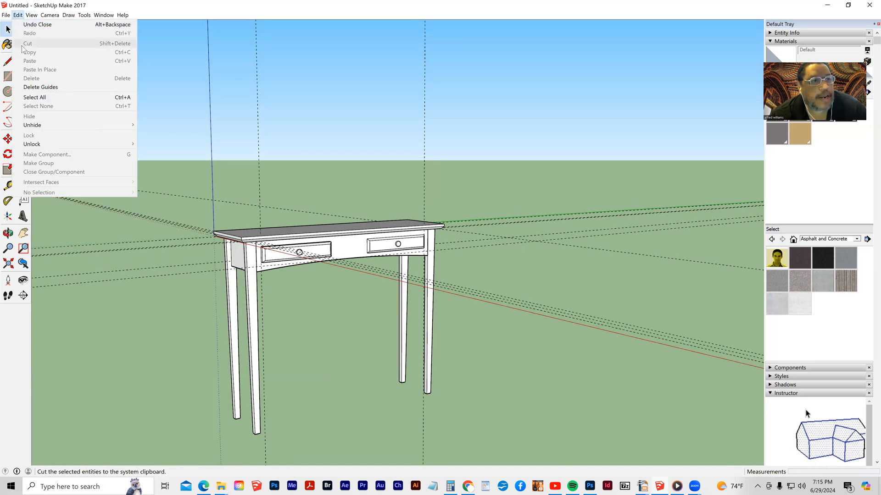
left_click(43, 87)
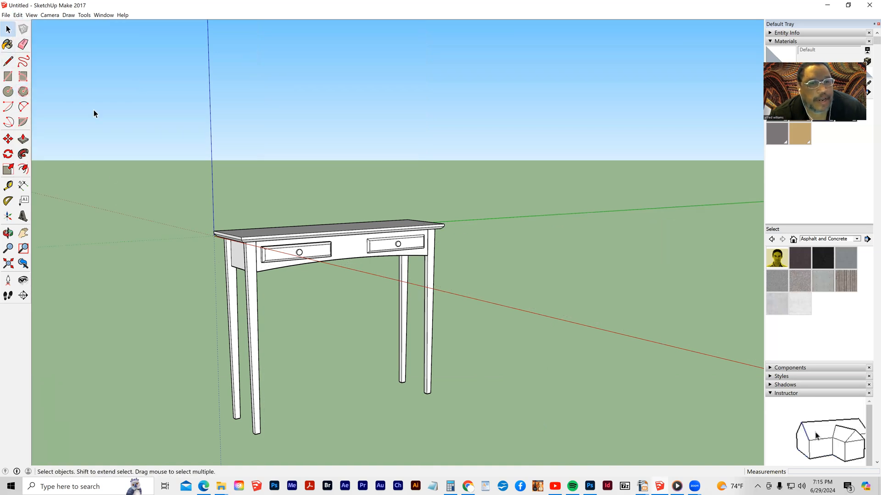
Step: Select all parts of the table and combine them into one group
left_click_drag(179, 205, 508, 434)
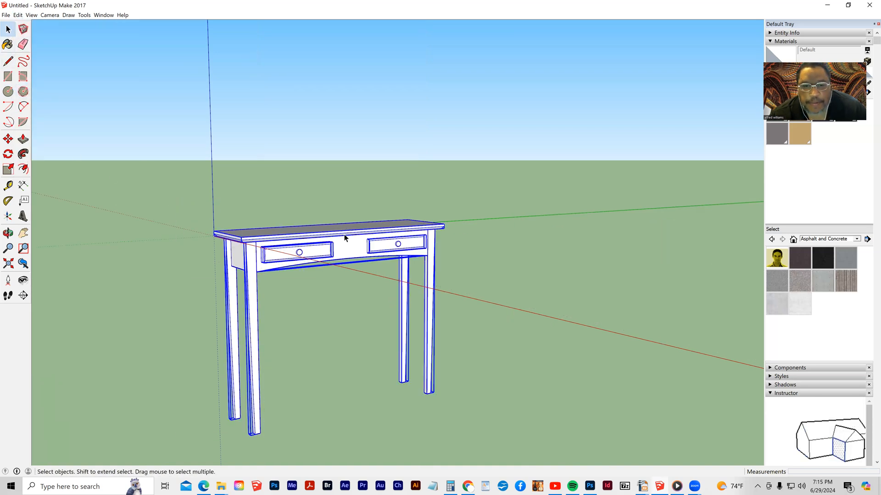
right_click(350, 248)
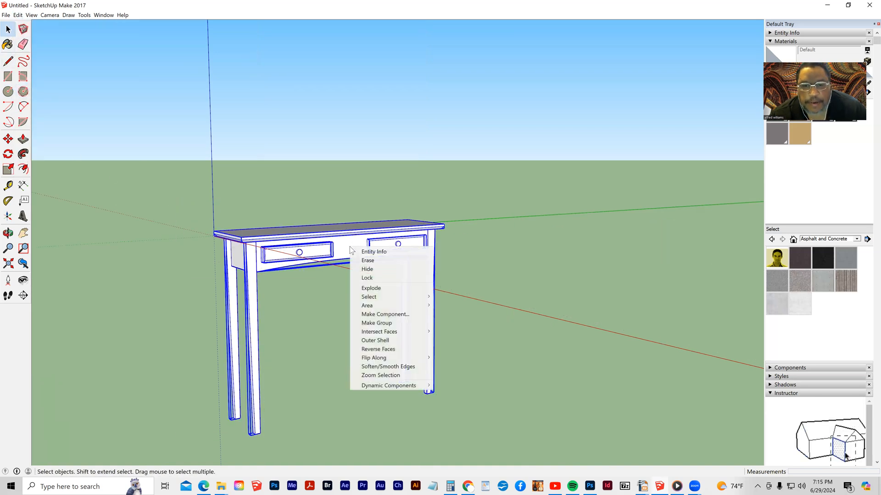
left_click(376, 323)
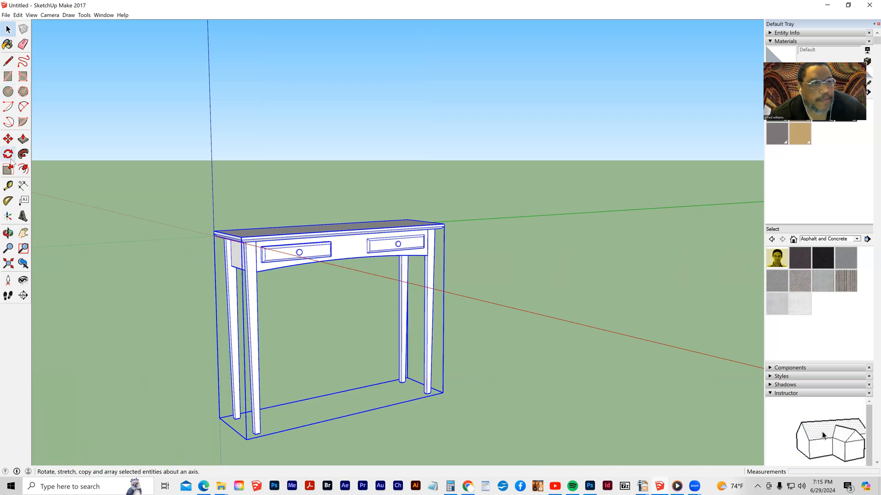
left_click(9, 140)
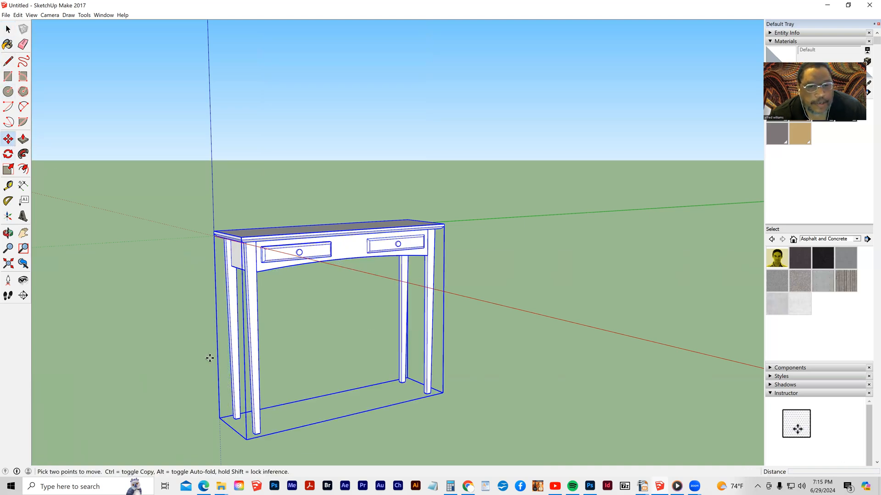
left_click(219, 418)
key("ctrl")
left_click(224, 273)
key("ctrl+z")
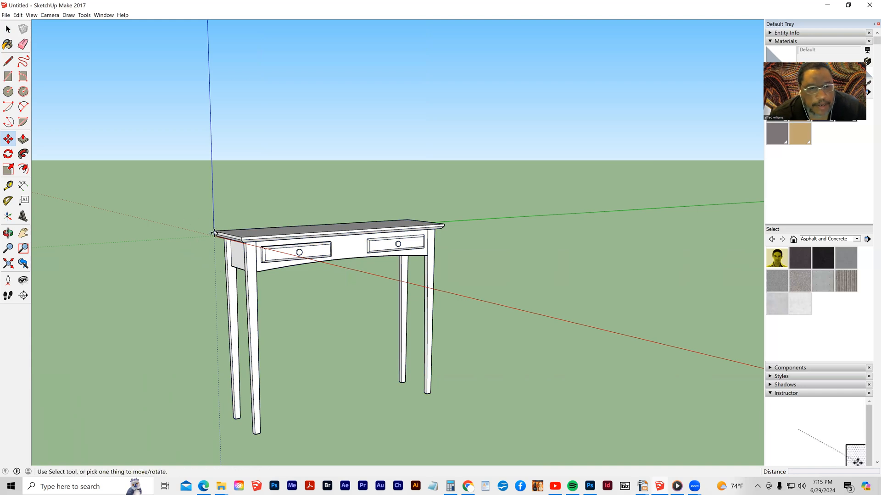
Step: Move the table group up by the lower back corner of its bounding box to the origin, standing the legs on the ground
left_click(222, 424)
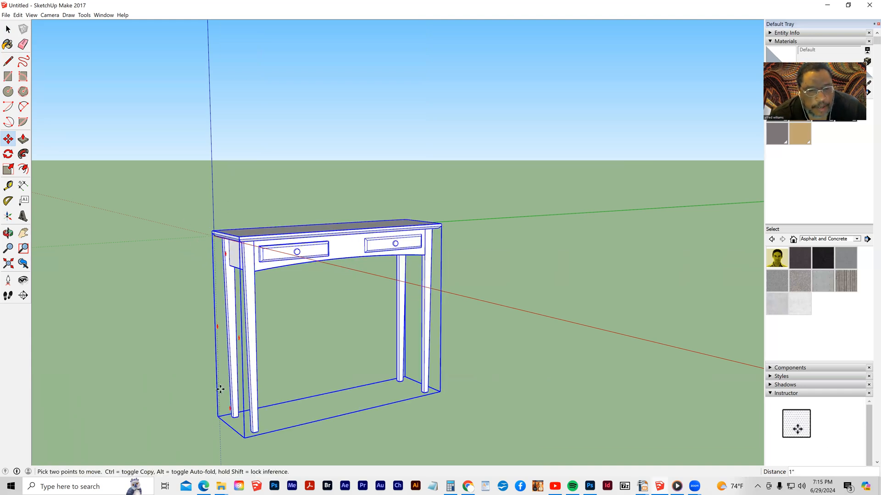
left_click(218, 242)
middle_click_drag(285, 296, 351, 316)
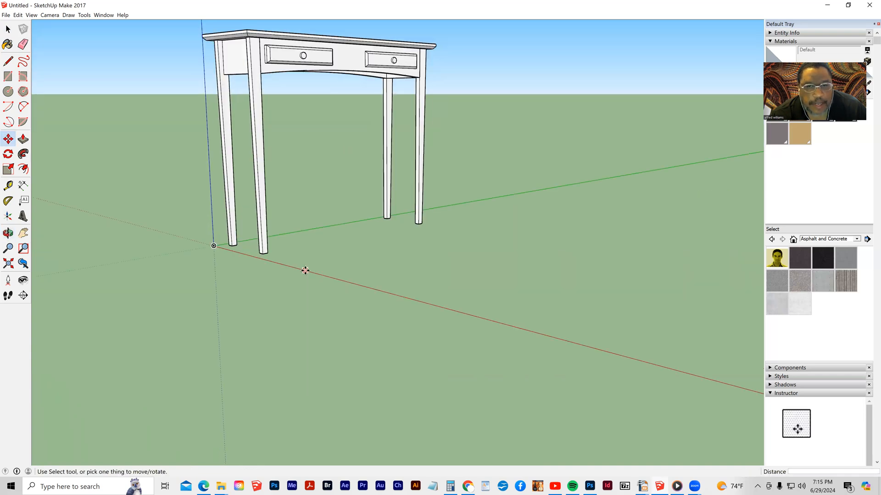
scroll(305, 269, "down", 3)
middle_click_drag(223, 266, 188, 291)
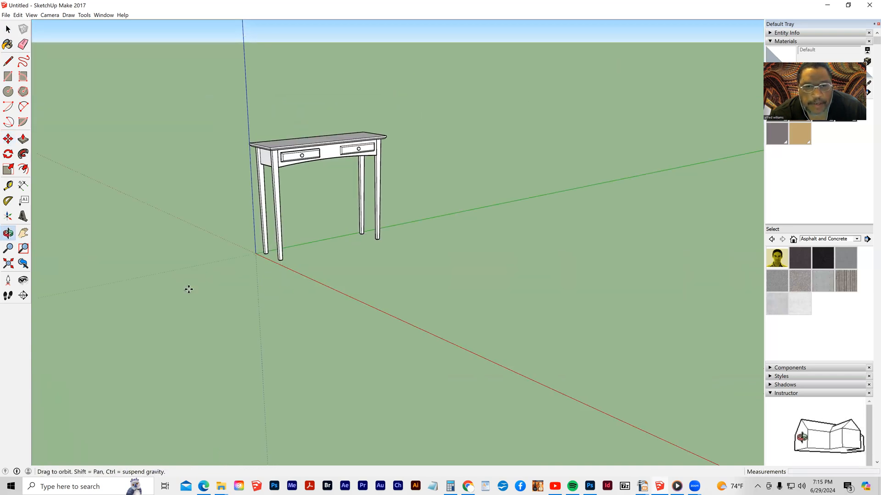
middle_click_drag(252, 279, 688, 258)
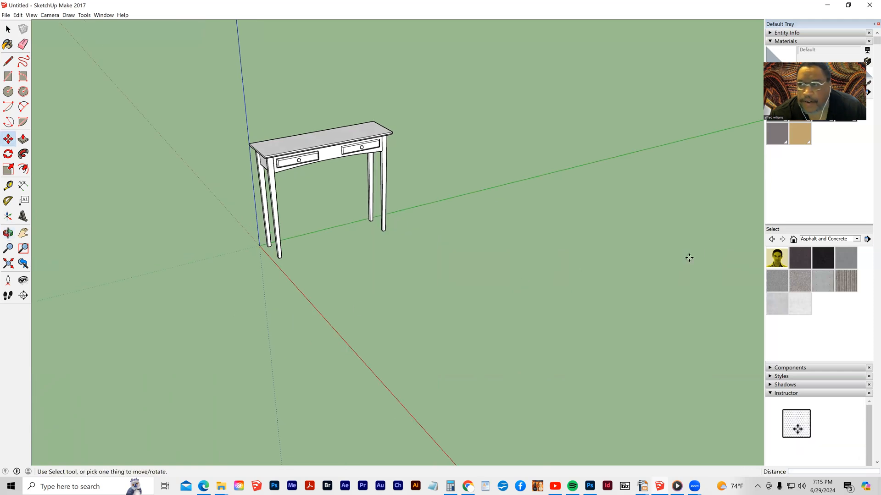
Step: Paint the whole table group with Wood Cherry Original from the Wood materials collection
left_click(823, 239)
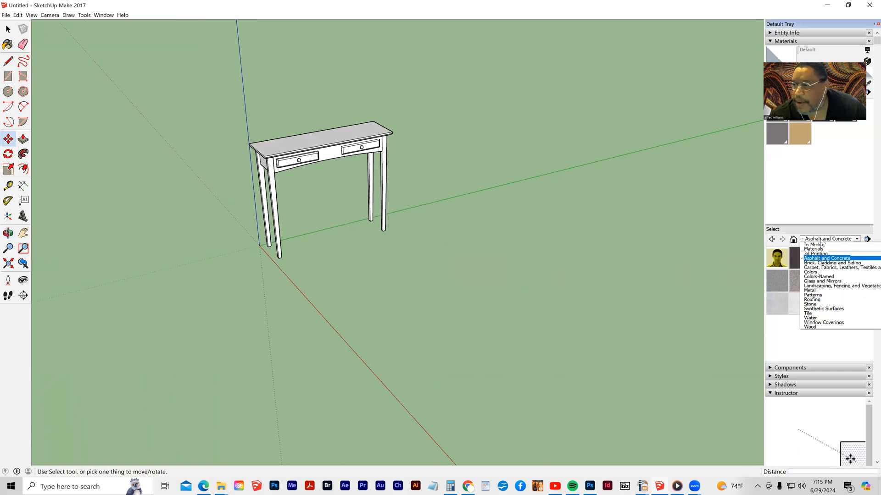
left_click(810, 321)
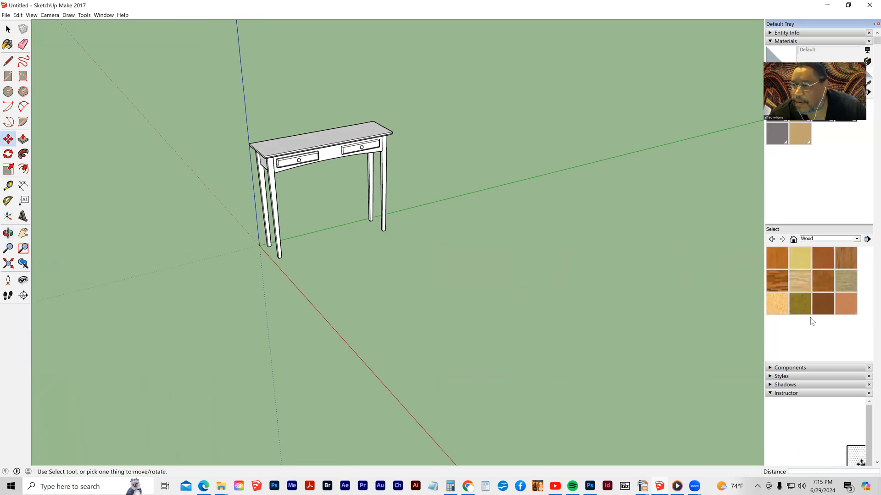
left_click(831, 264)
left_click(354, 132)
mouse_move(239, 171)
middle_mouse_down()
mouse_move(369, 147)
mouse_move(335, 172)
mouse_move(205, 183)
mouse_move(385, 210)
middle_mouse_up()
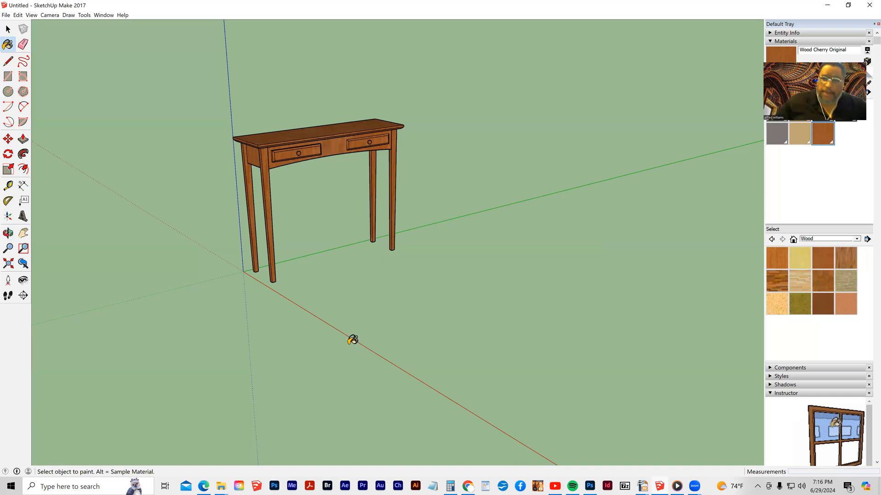